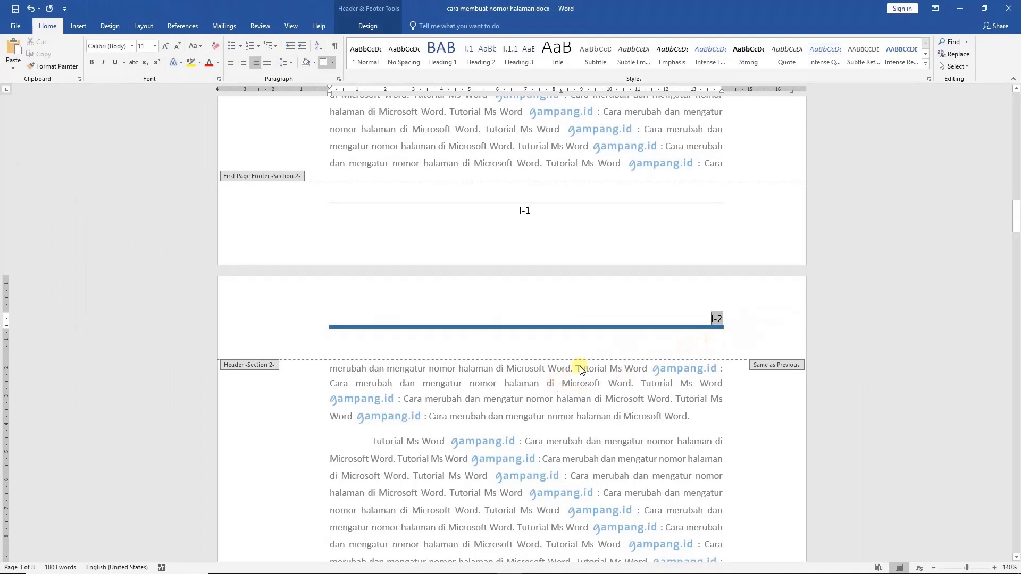
scroll(580, 368, down, 3)
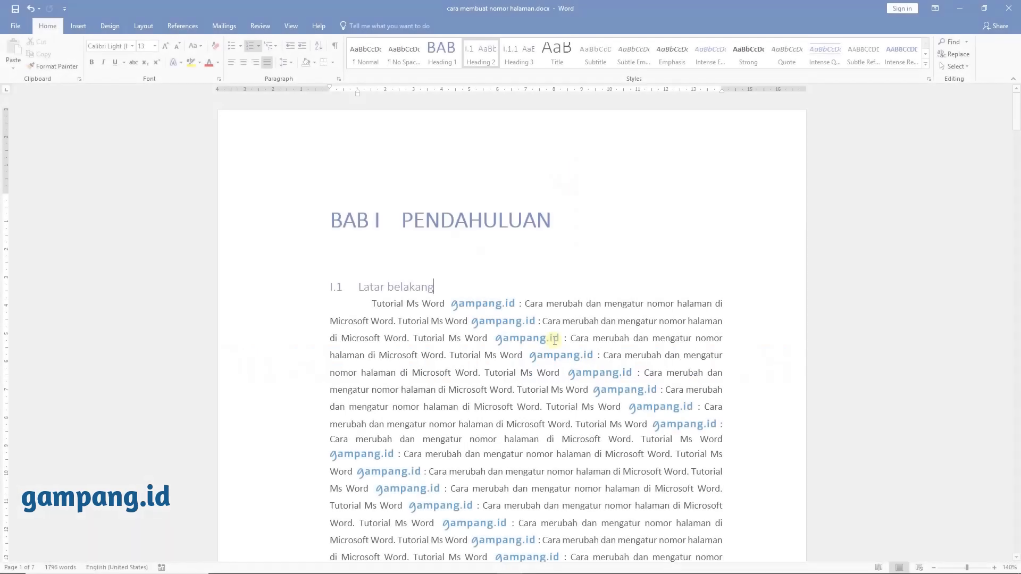
scroll(555, 340, down, 7)
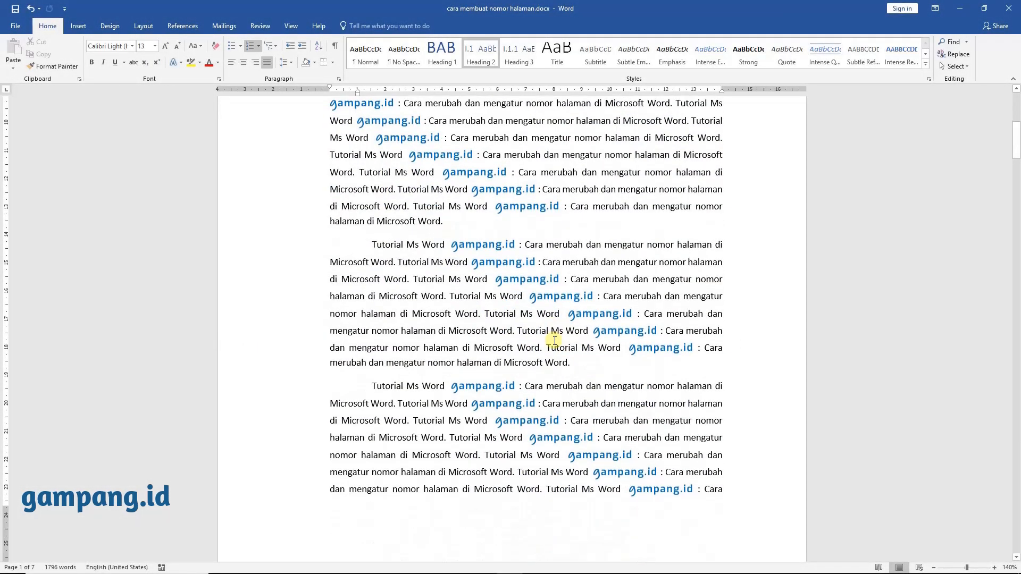
scroll(555, 340, down, 3)
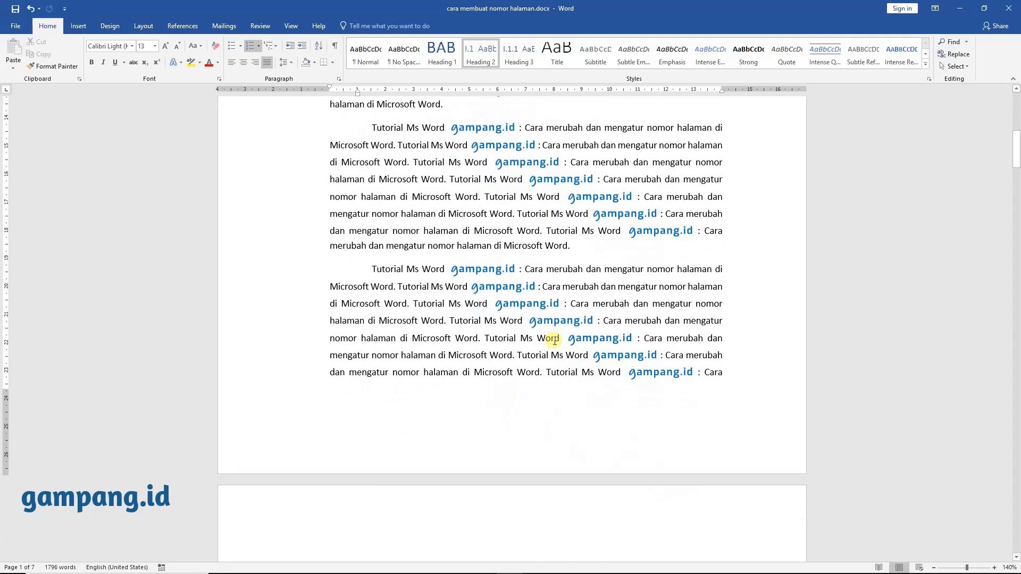
scroll(555, 341, up, 10)
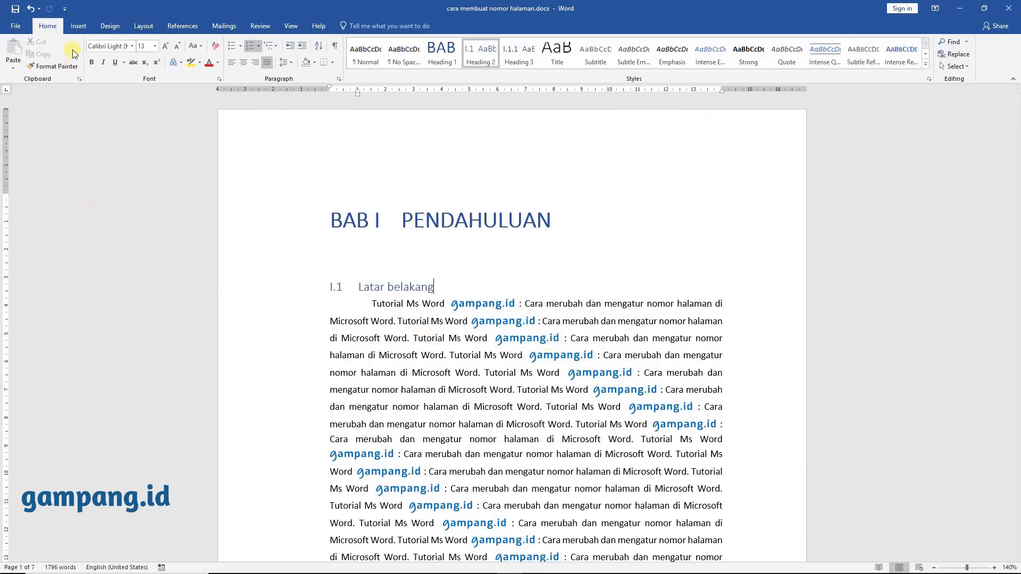
- Insert a centred Plain Number 2 page number at the bottom of the pages, and leave footer editing
click(78, 29)
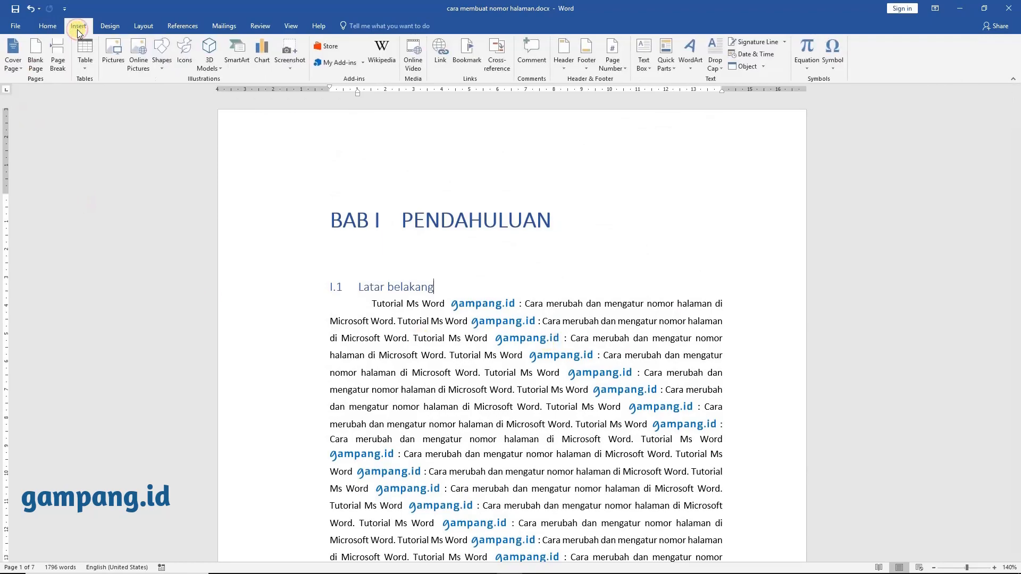
click(617, 67)
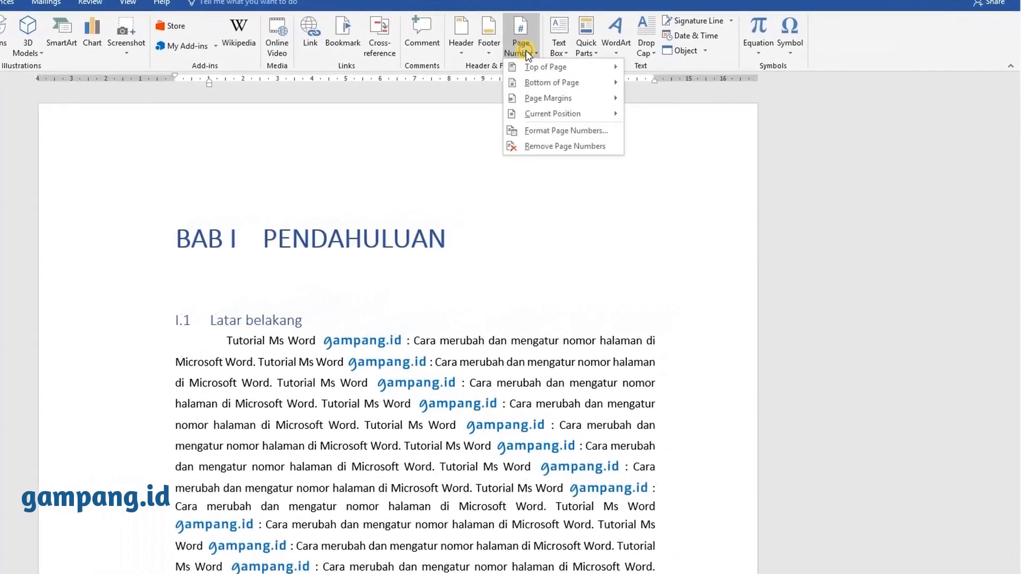
mouse_move(555, 68)
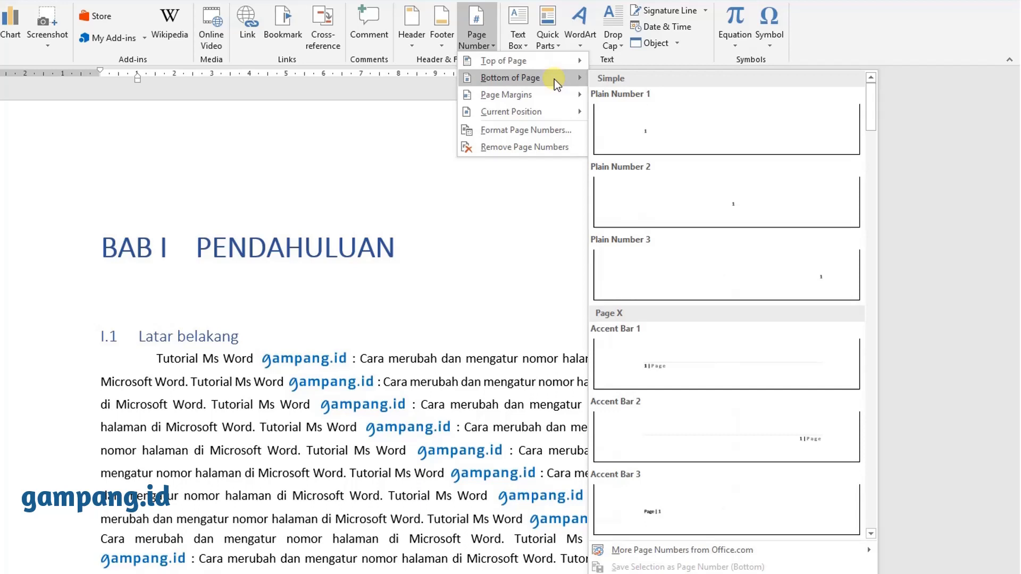
scroll(701, 392, down, 5)
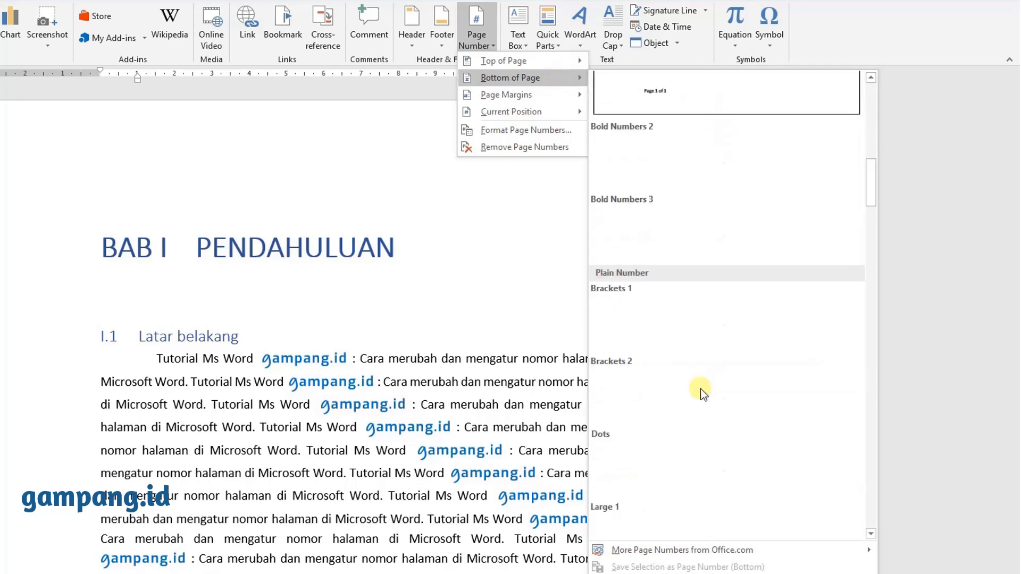
scroll(702, 393, down, 5)
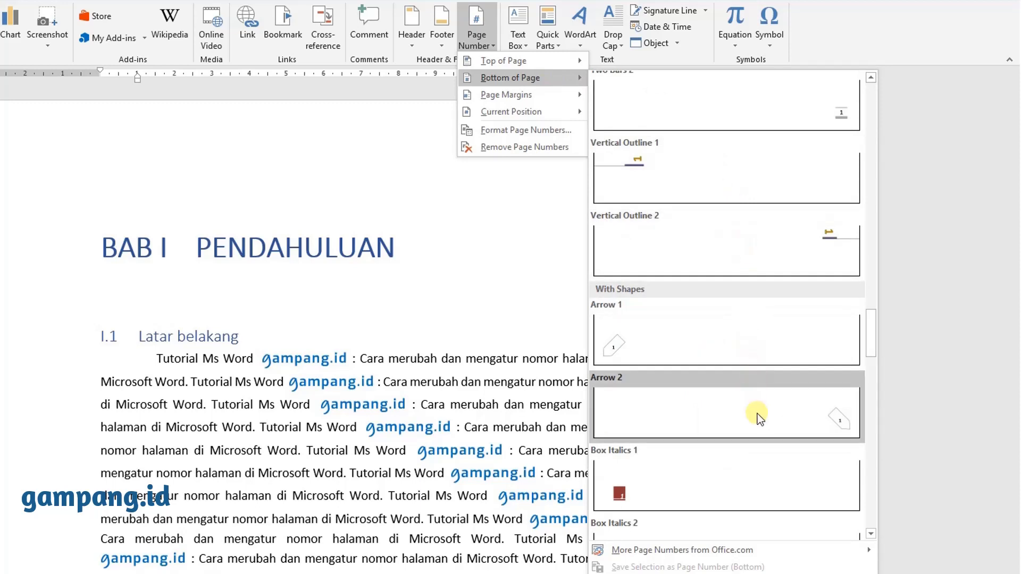
scroll(757, 413, down, 5)
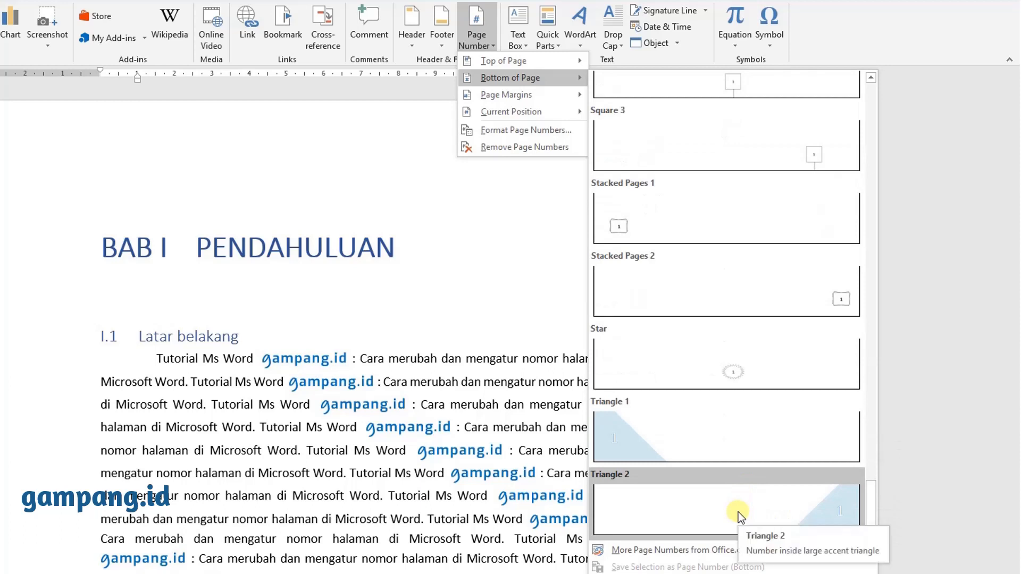
scroll(738, 512, up, 10)
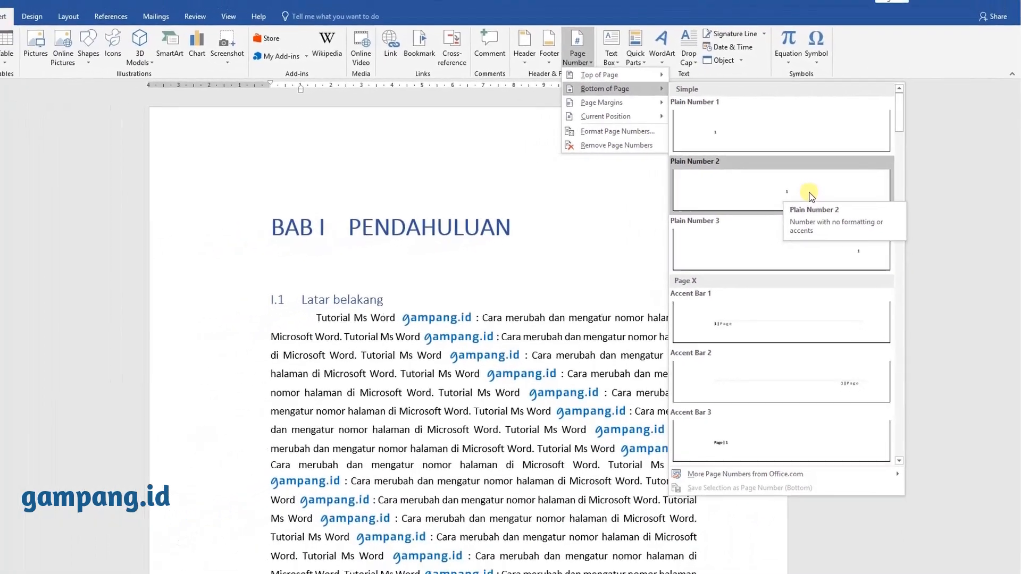
click(811, 195)
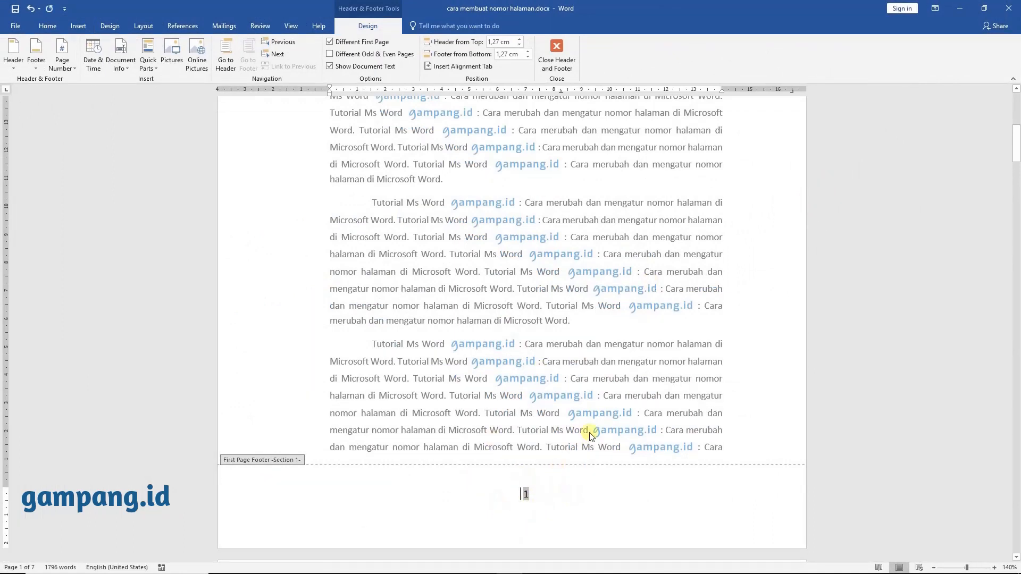
scroll(589, 436, down, 7)
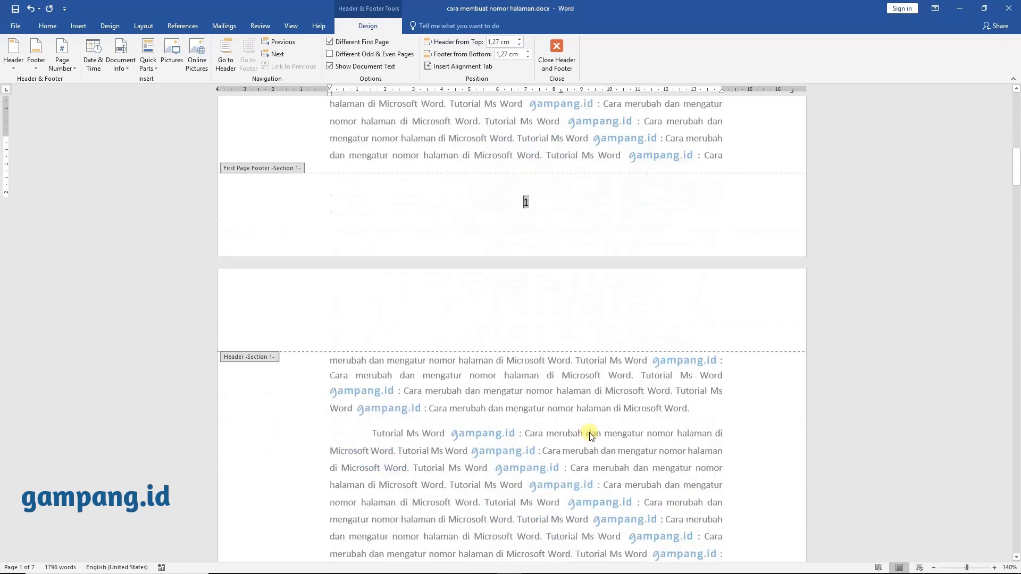
click(557, 55)
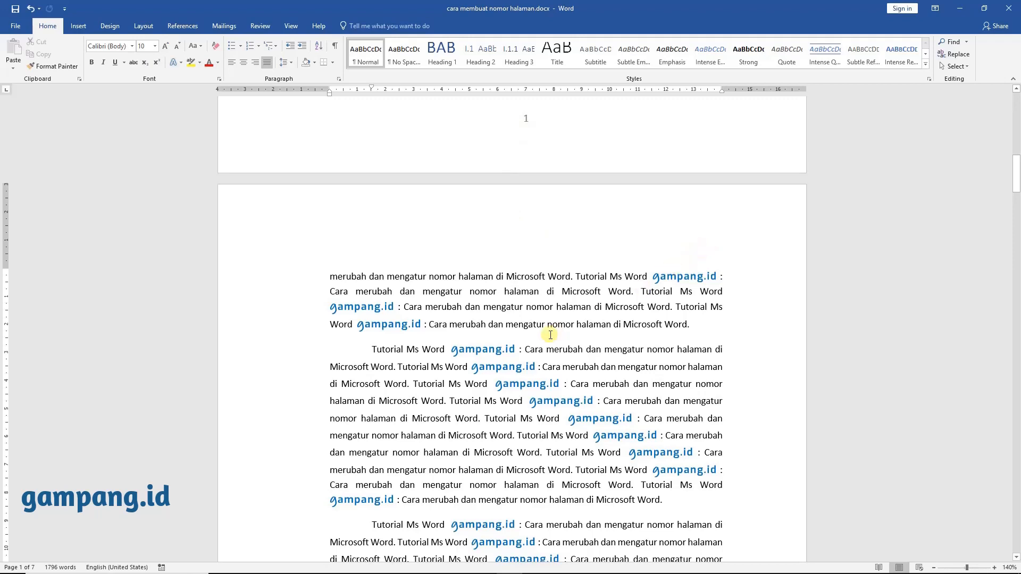
- Open the footer of page 2 for editing at its page number
scroll(551, 335, down, 5)
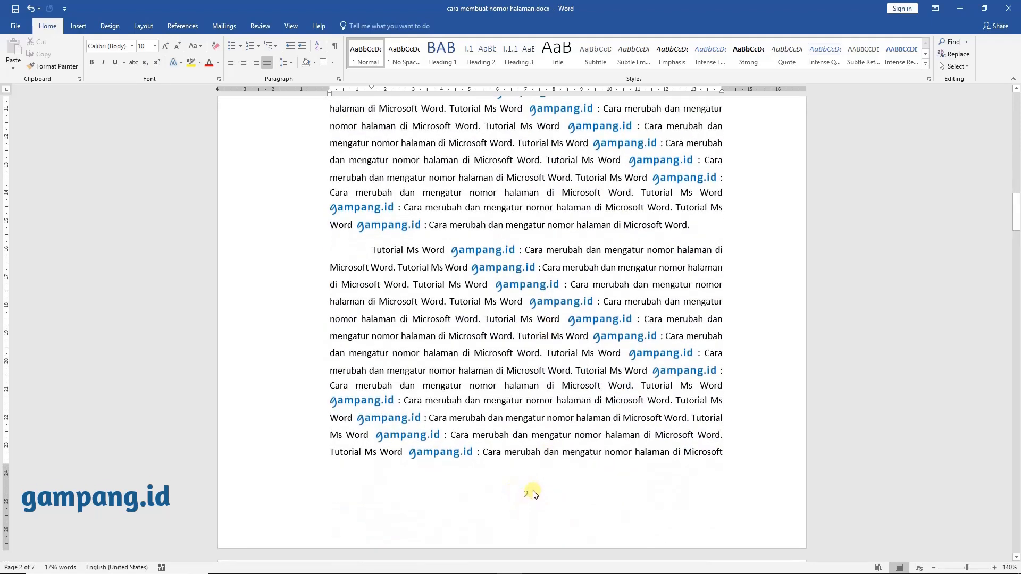
scroll(715, 224, up, 5)
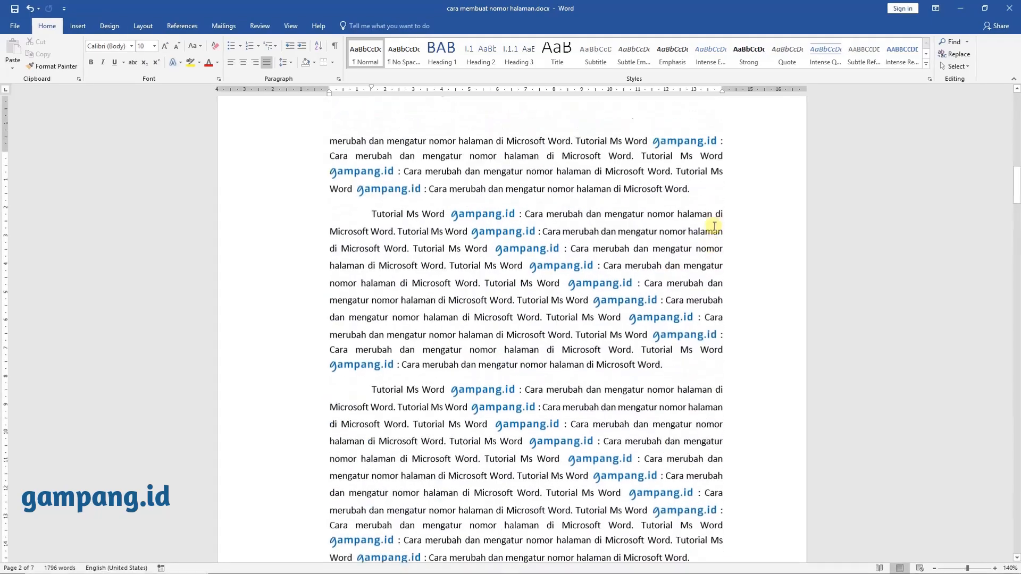
scroll(736, 200, down, 12)
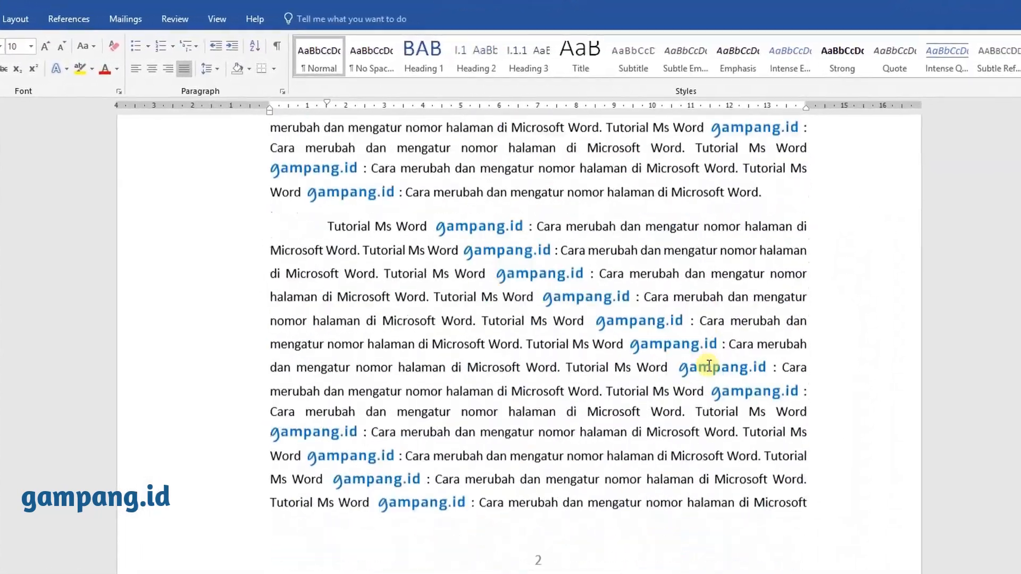
double_click(549, 353)
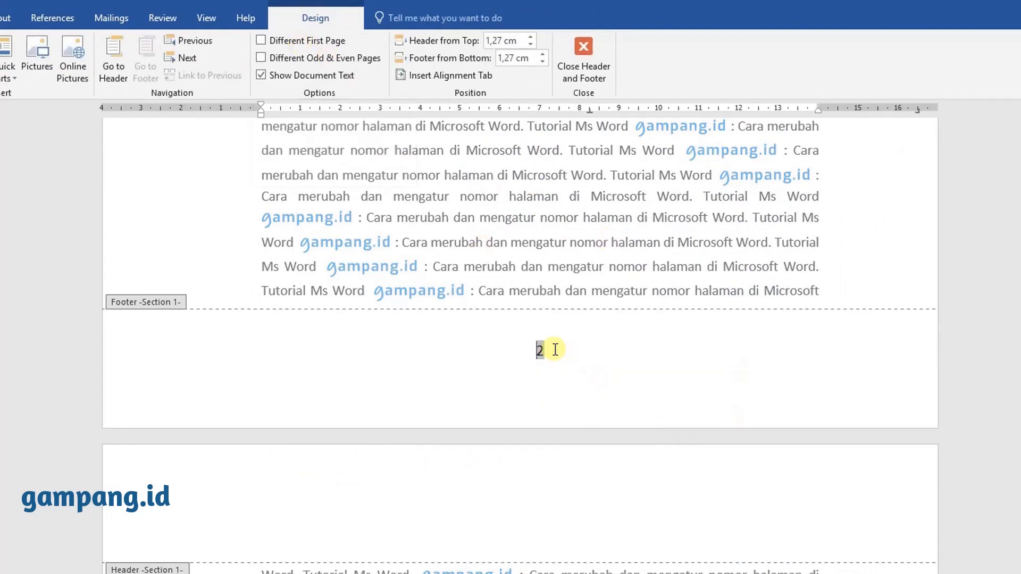
scroll(614, 327, up, 10)
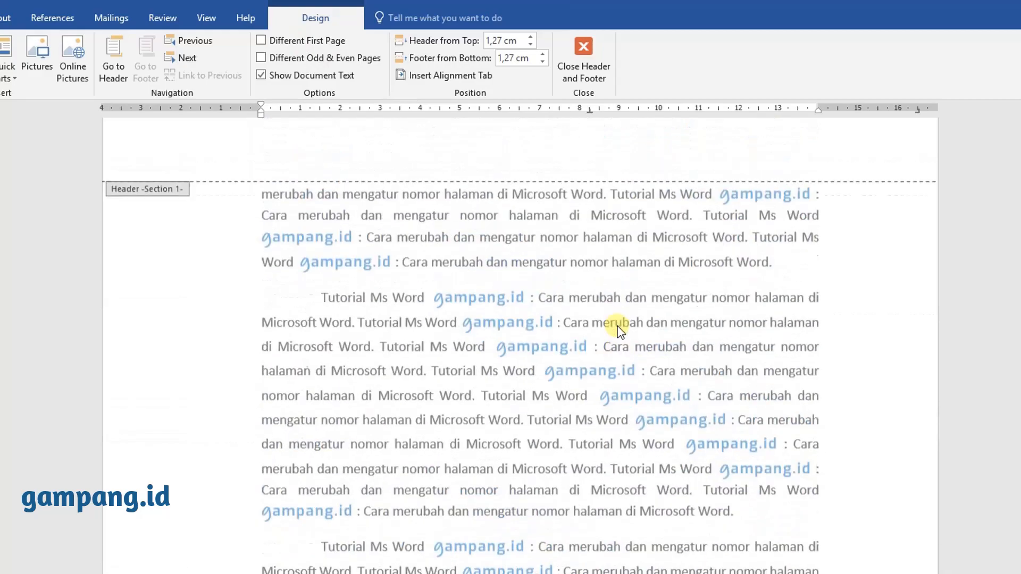
scroll(553, 326, down, 10)
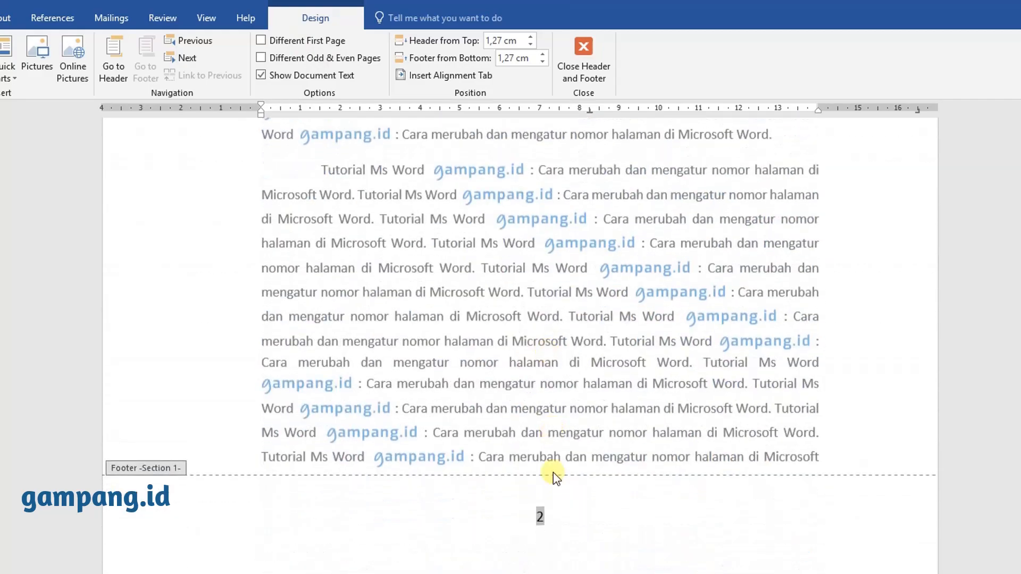
- Try to delete the page number from the page 2 footer while all pages share the same footer
click(555, 520)
drag(552, 520, 538, 518)
key(Delete)
scroll(840, 514, up, 8)
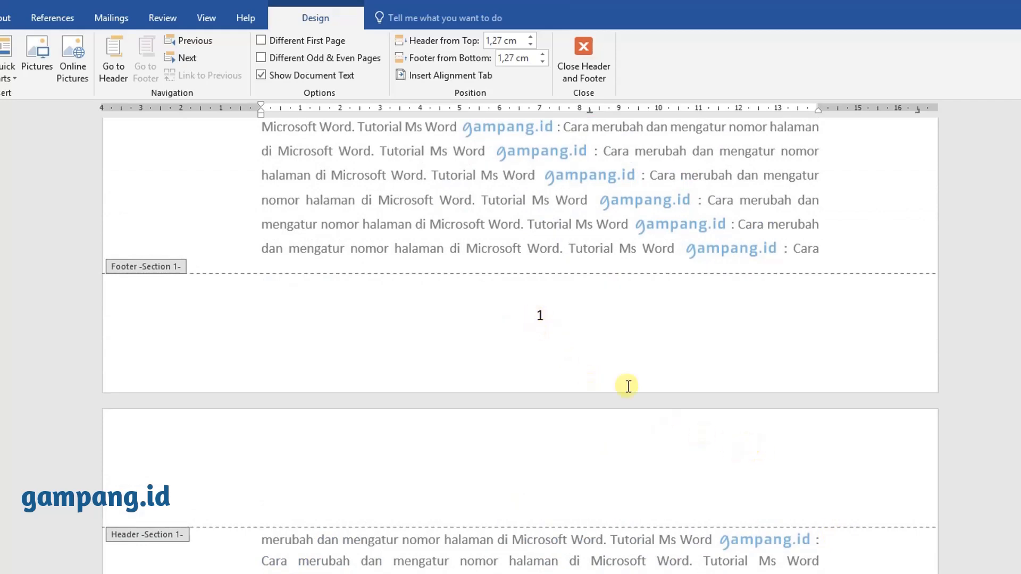
scroll(597, 494, down, 15)
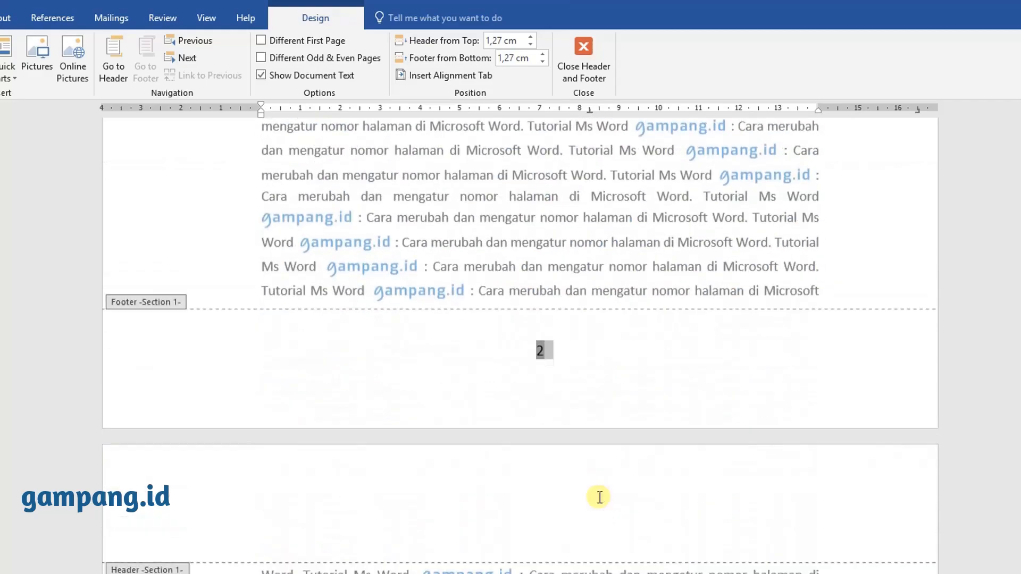
click(568, 354)
scroll(568, 356, up, 10)
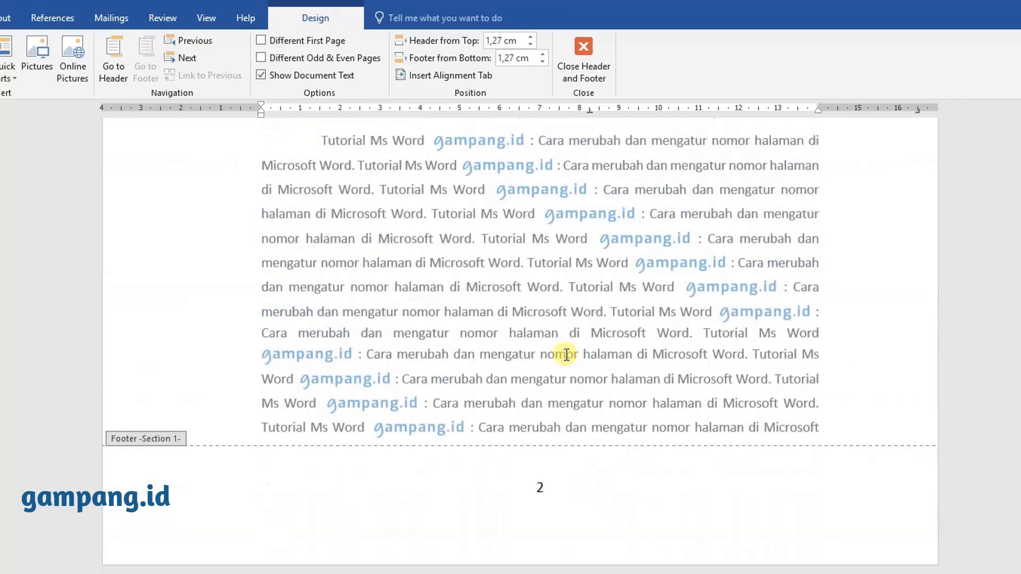
scroll(566, 360, up, 3)
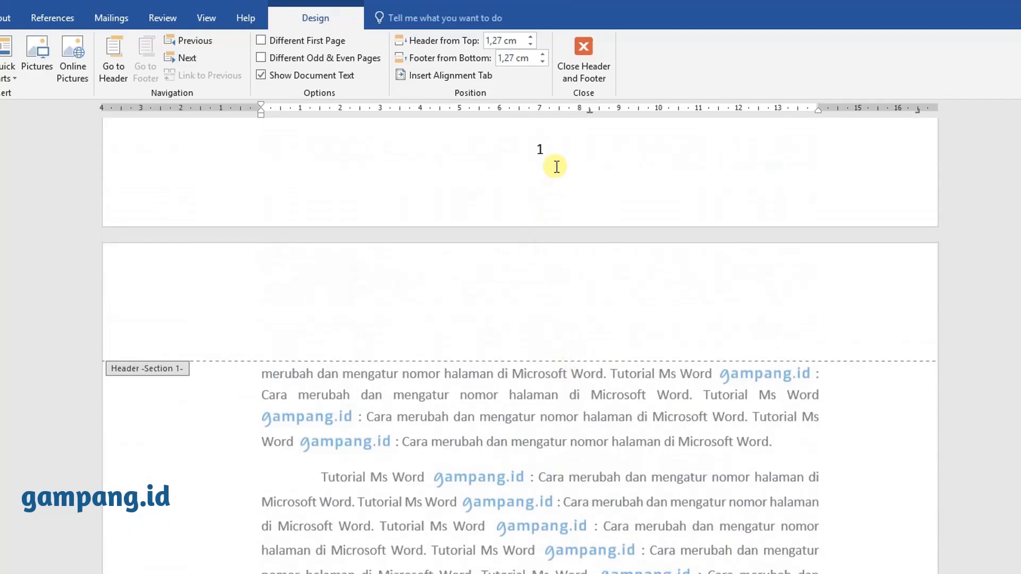
- Enable Different First Page for the headers and footers of section 1
click(290, 47)
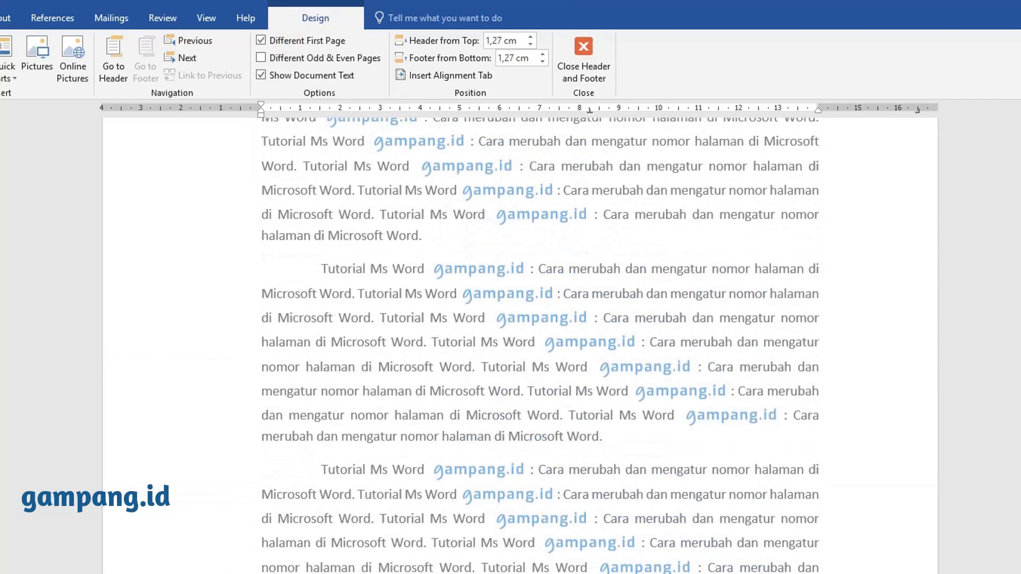
scroll(520, 340, down, 10)
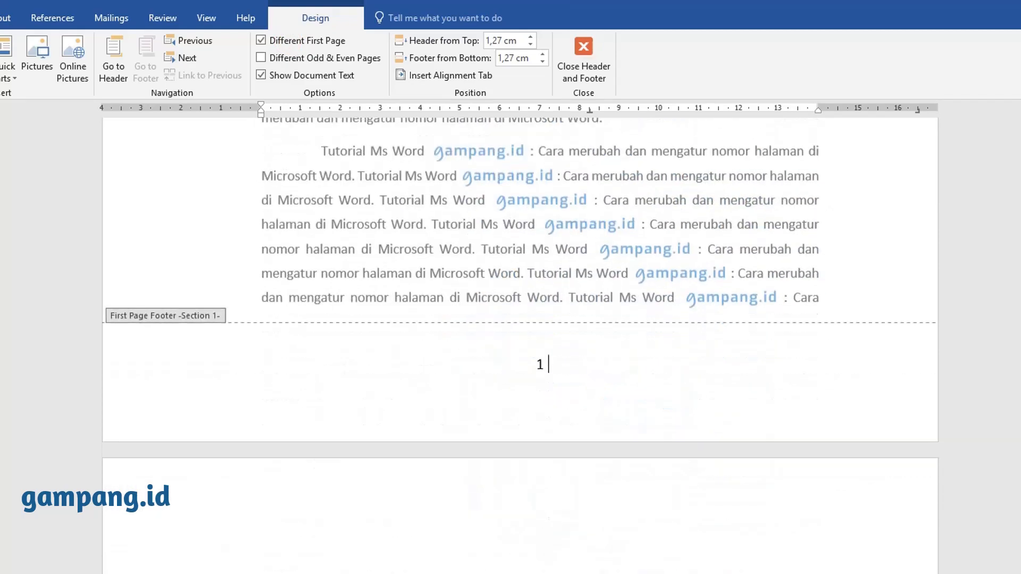
scroll(520, 340, down, 5)
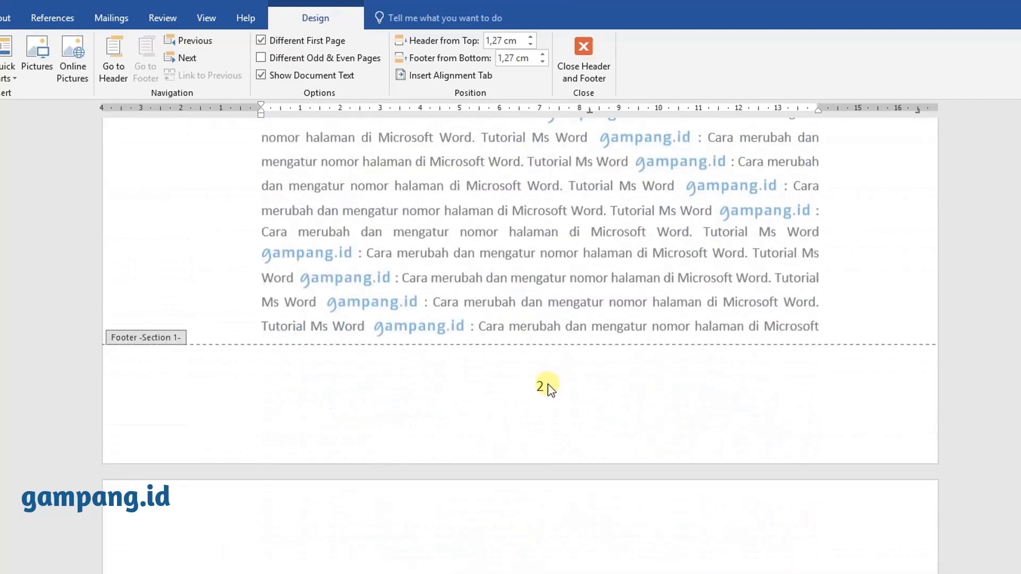
- Delete the page number from the page 2 footer, keeping the one on the first page
click(551, 387)
drag(553, 387, 538, 388)
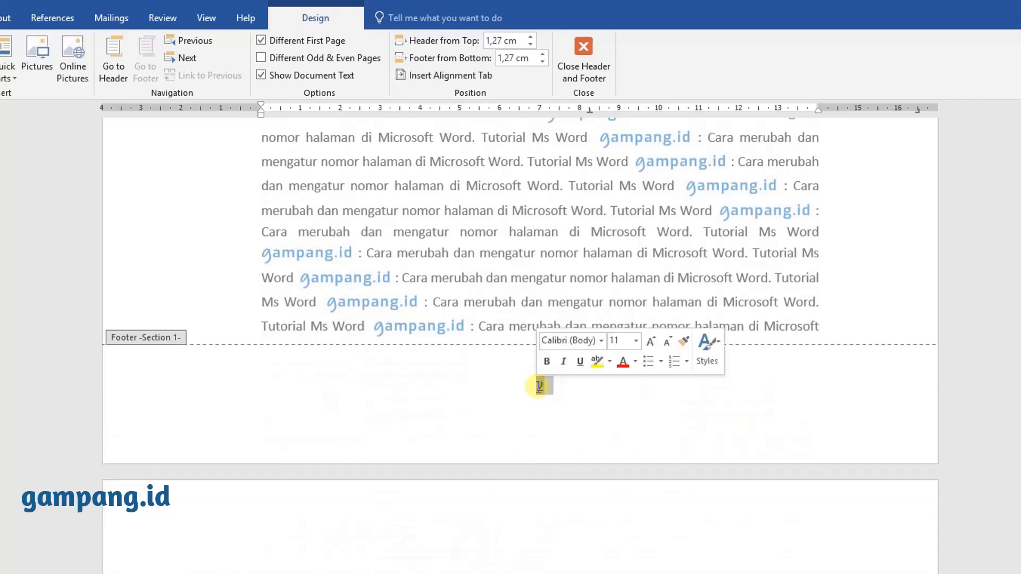
scroll(537, 387, up, 15)
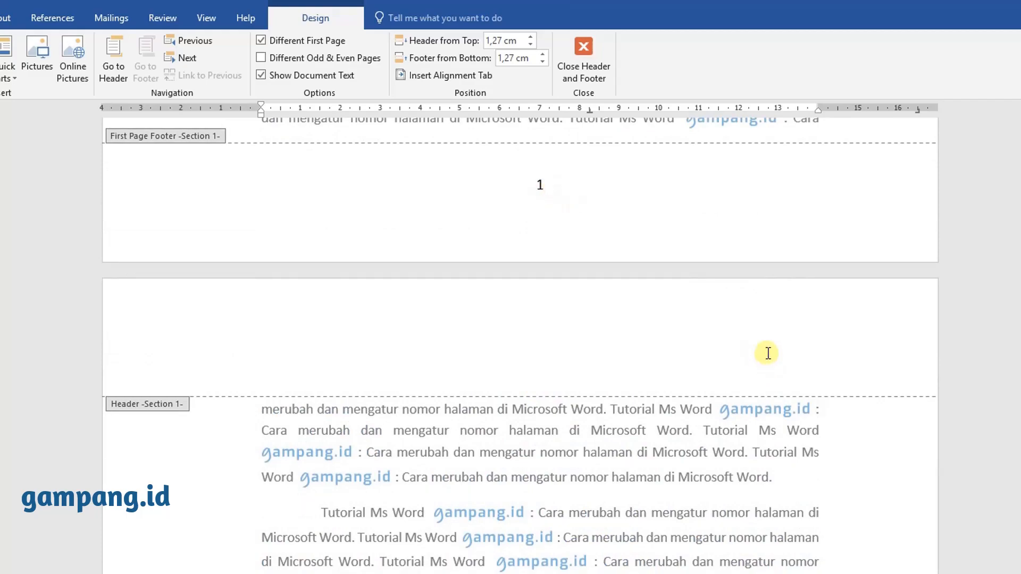
scroll(637, 474, down, 9)
scroll(637, 474, up, 5)
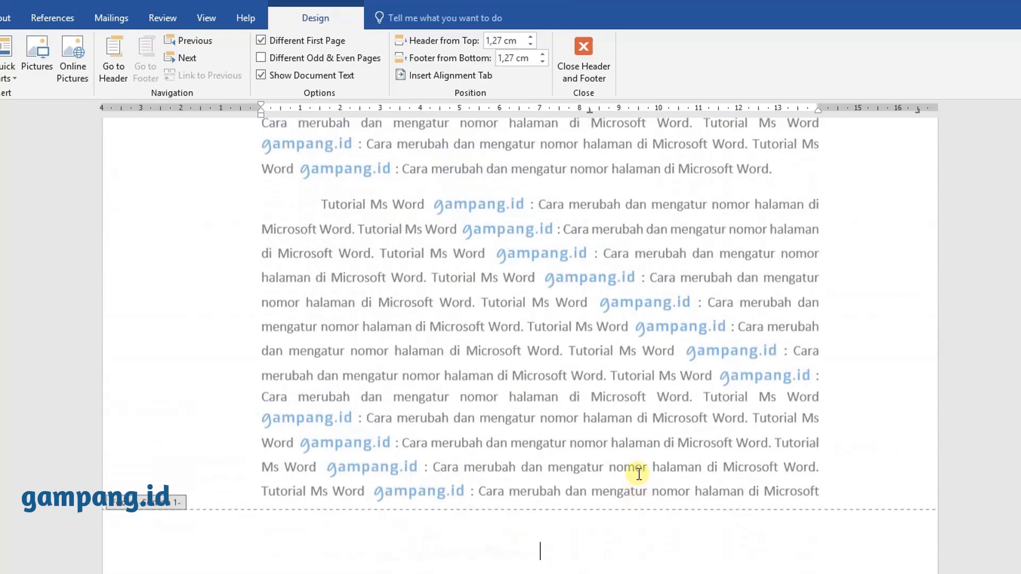
scroll(638, 473, down, 5)
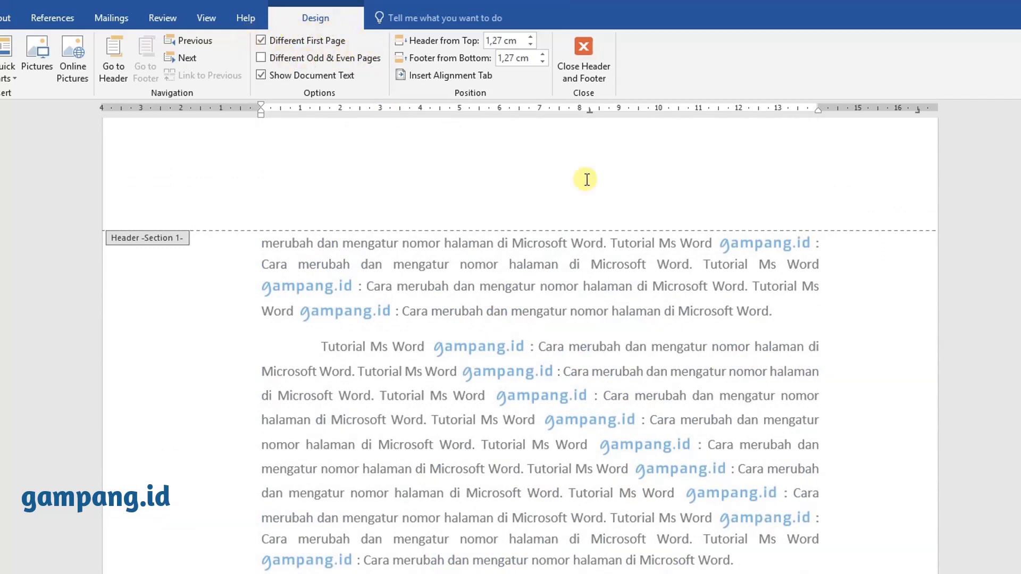
- Insert a right-aligned Plain Number 3 page number at the top of the page in the page 2 header
click(734, 194)
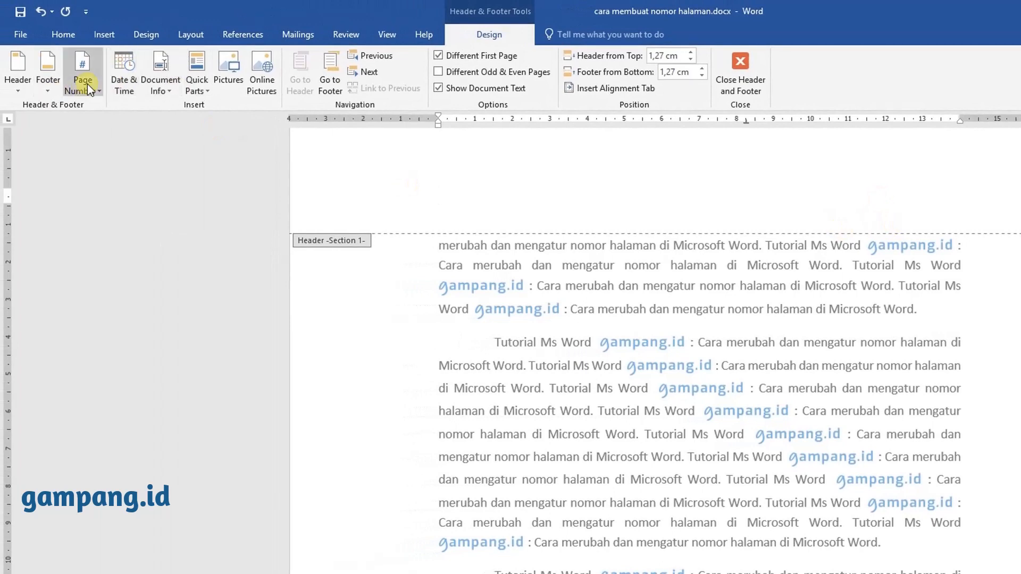
click(90, 89)
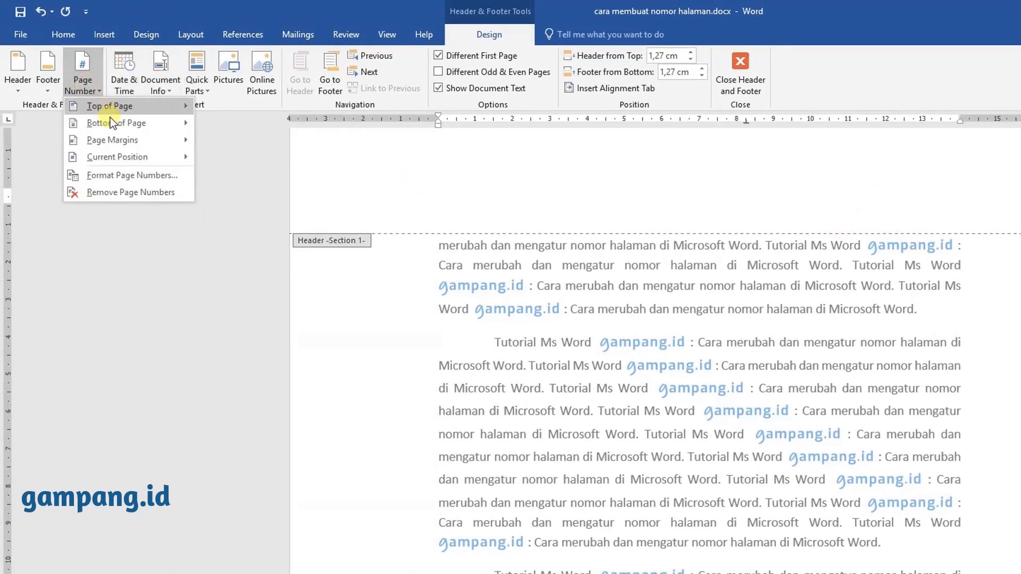
mouse_move(116, 108)
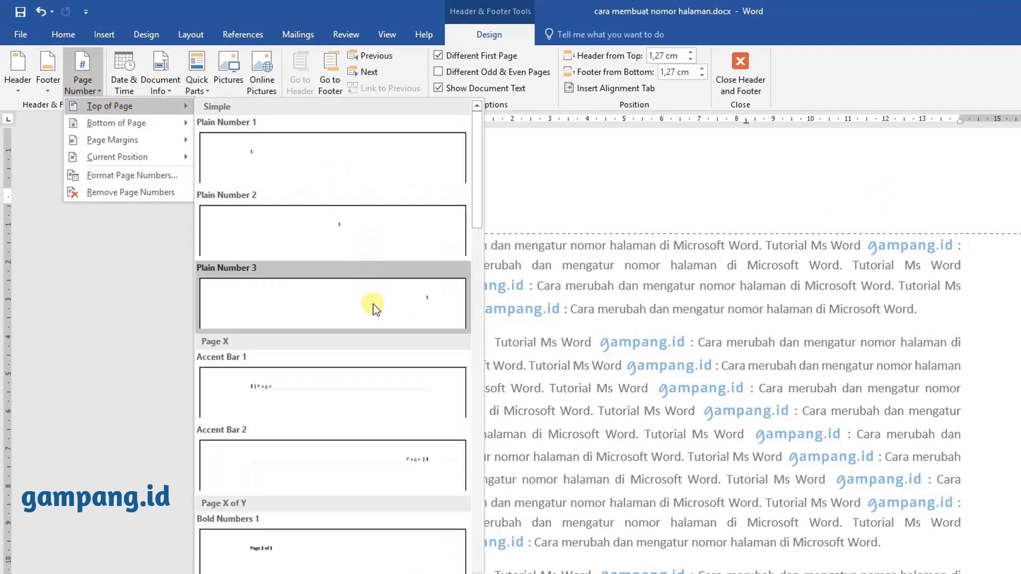
click(374, 307)
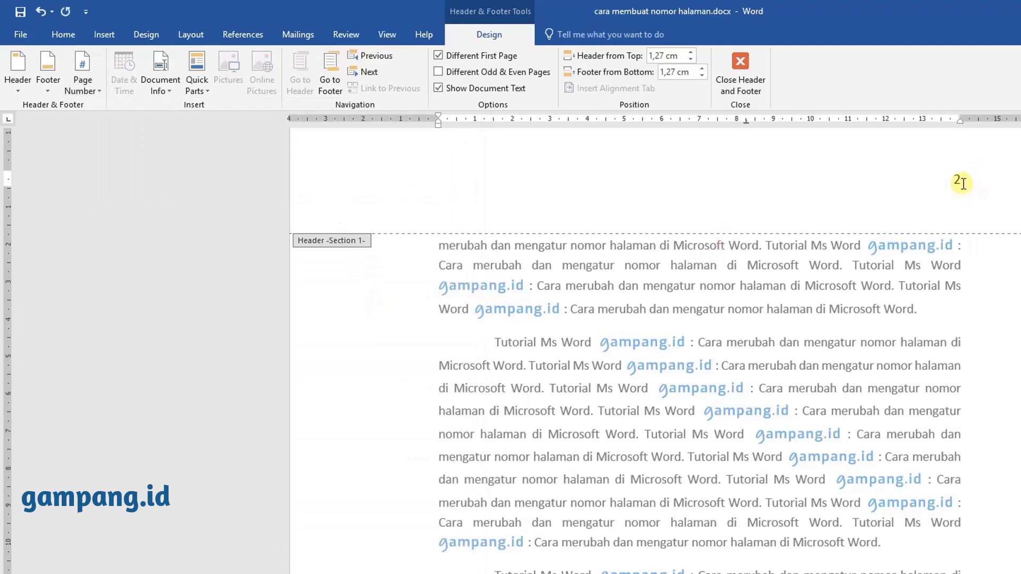
- Examine the headers and footers of sections 1 and 2, checking where each page's number is placed
scroll(925, 223, up, 10)
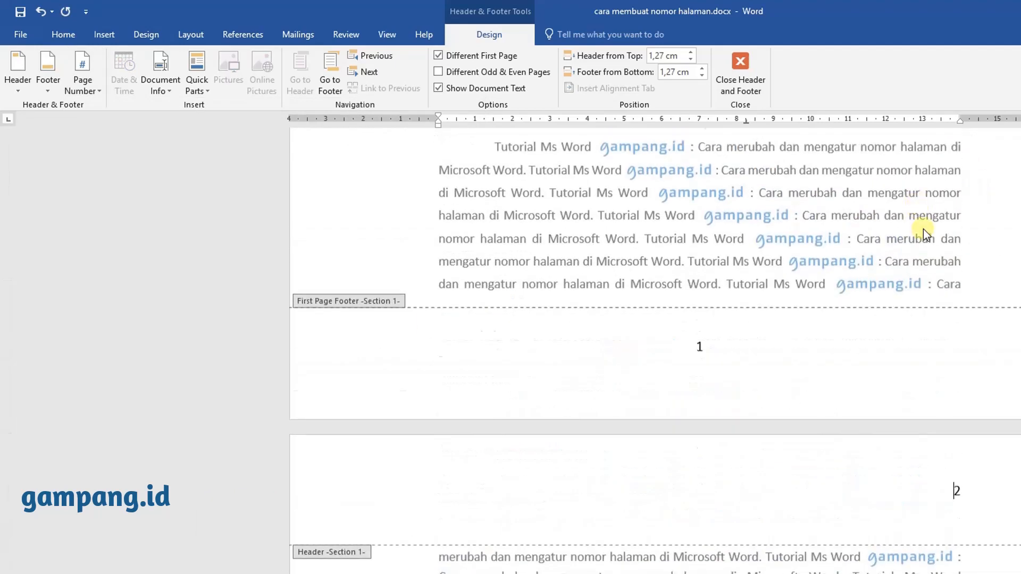
scroll(923, 231, up, 10)
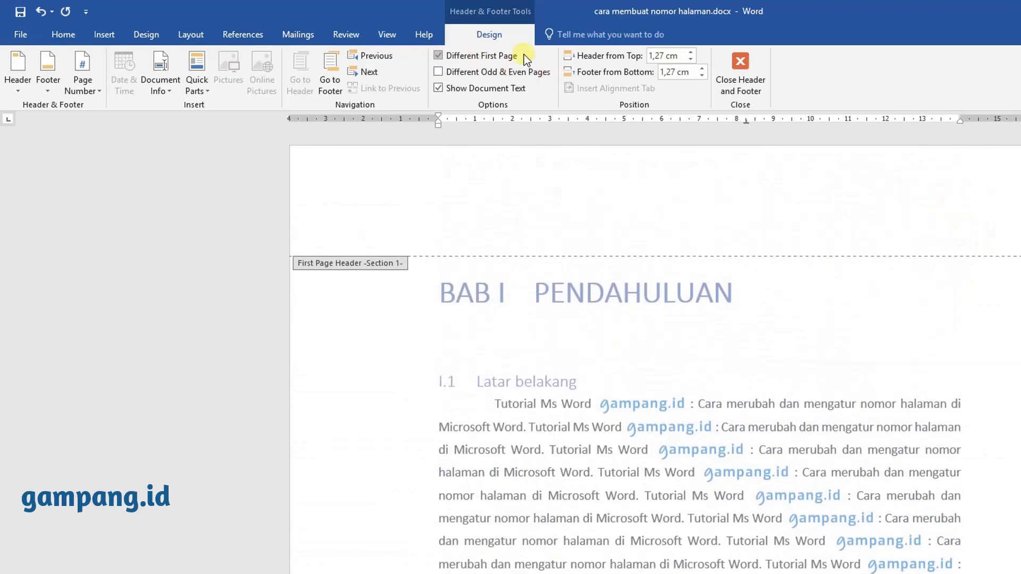
scroll(902, 494, down, 15)
scroll(875, 482, down, 10)
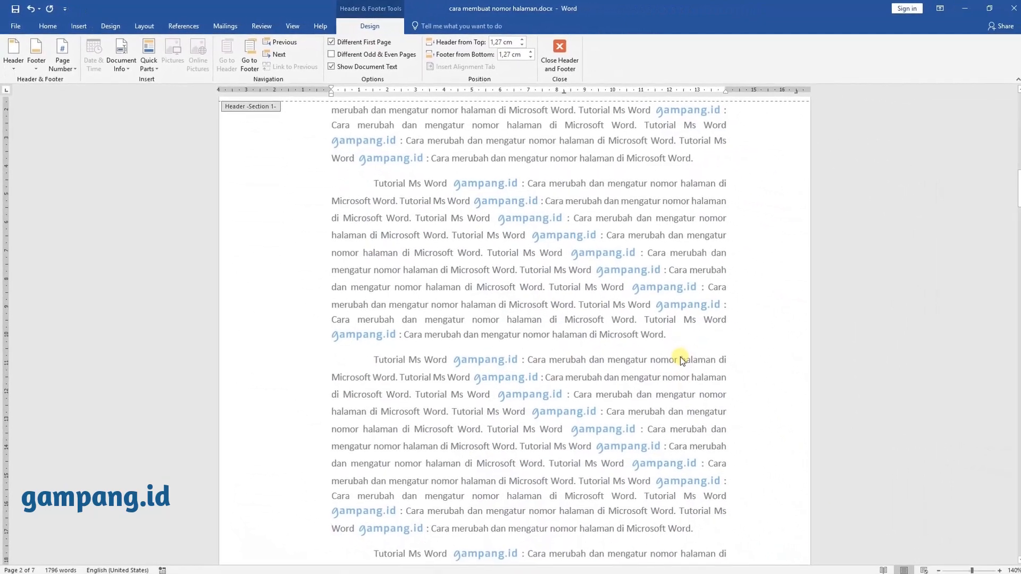
scroll(679, 357, down, 10)
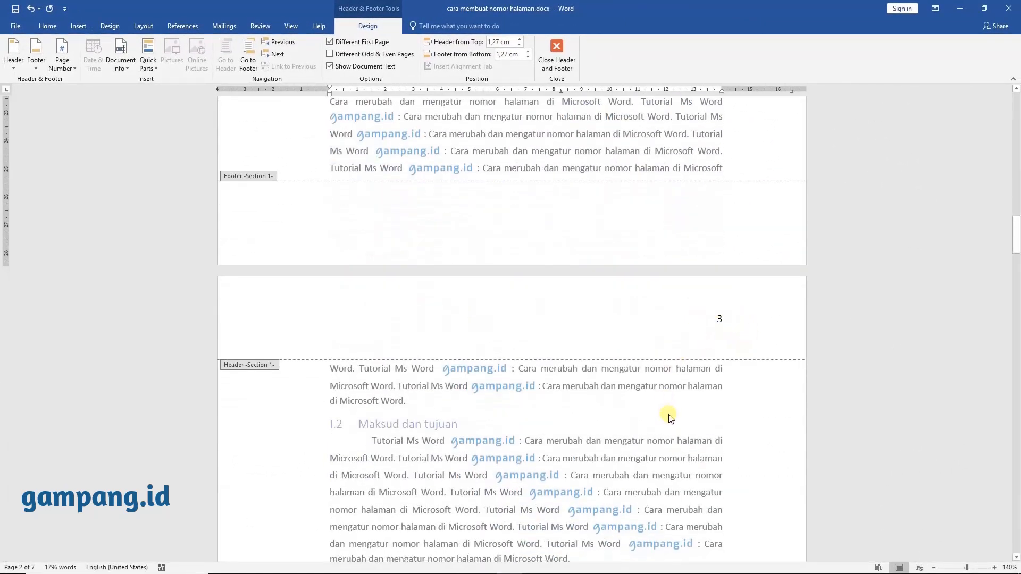
scroll(668, 413, down, 7)
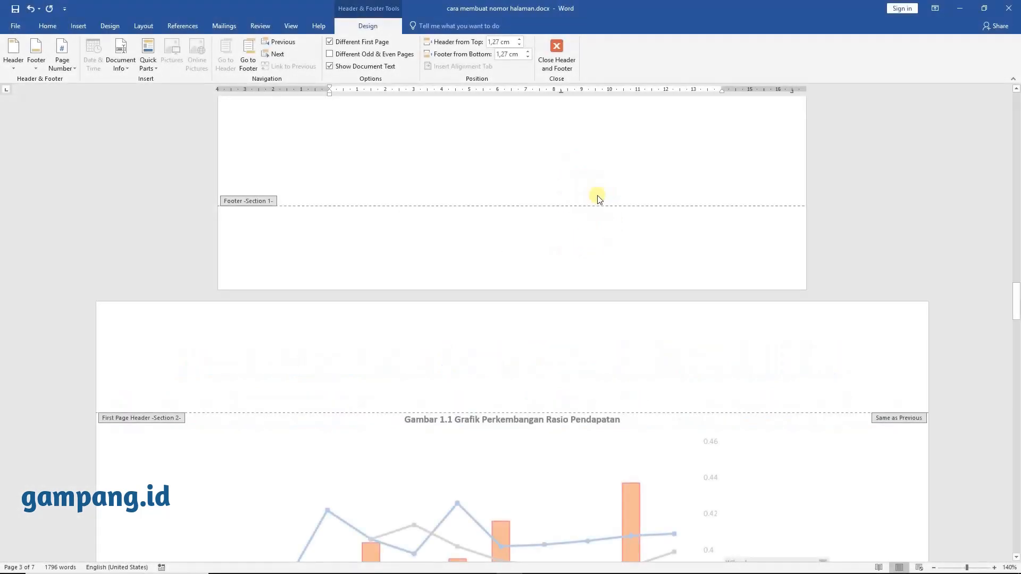
scroll(591, 218, down, 4)
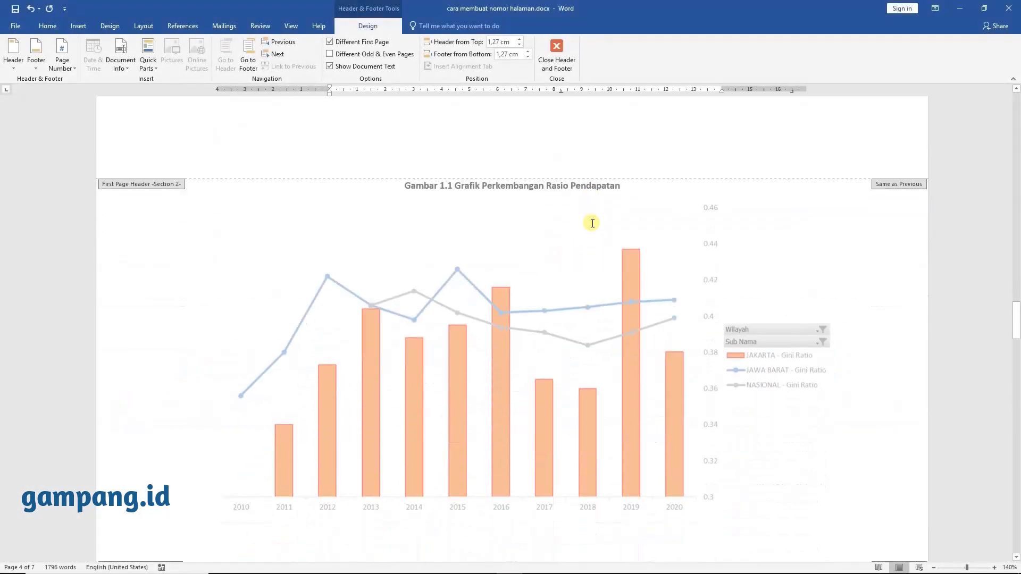
scroll(592, 224, up, 9)
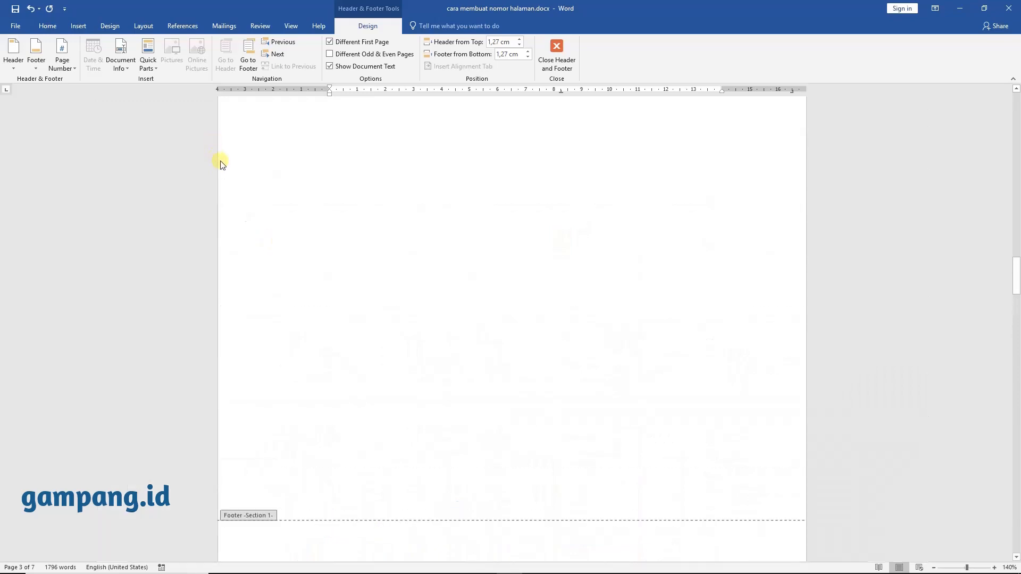
scroll(221, 164, up, 7)
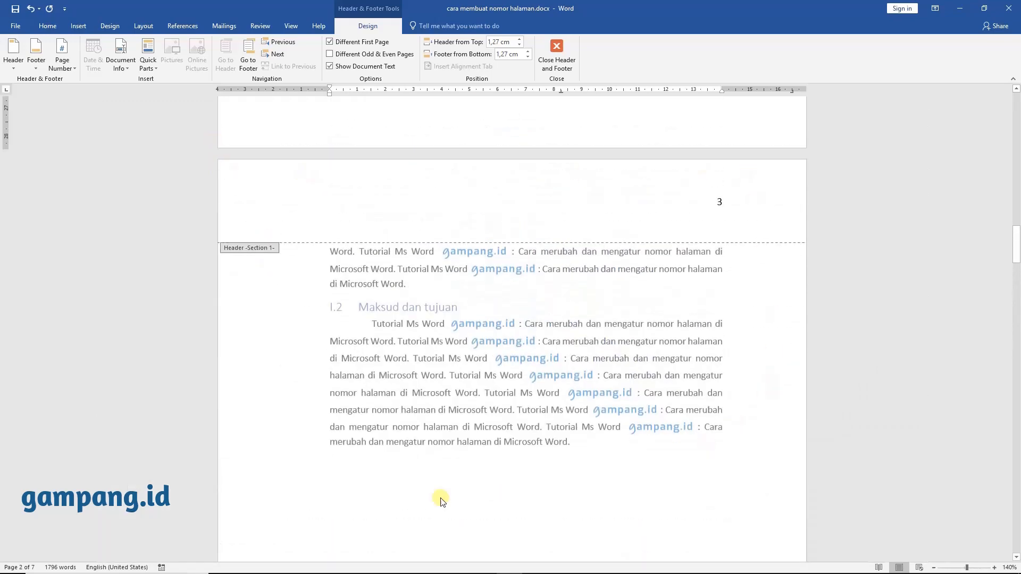
scroll(423, 229, down, 14)
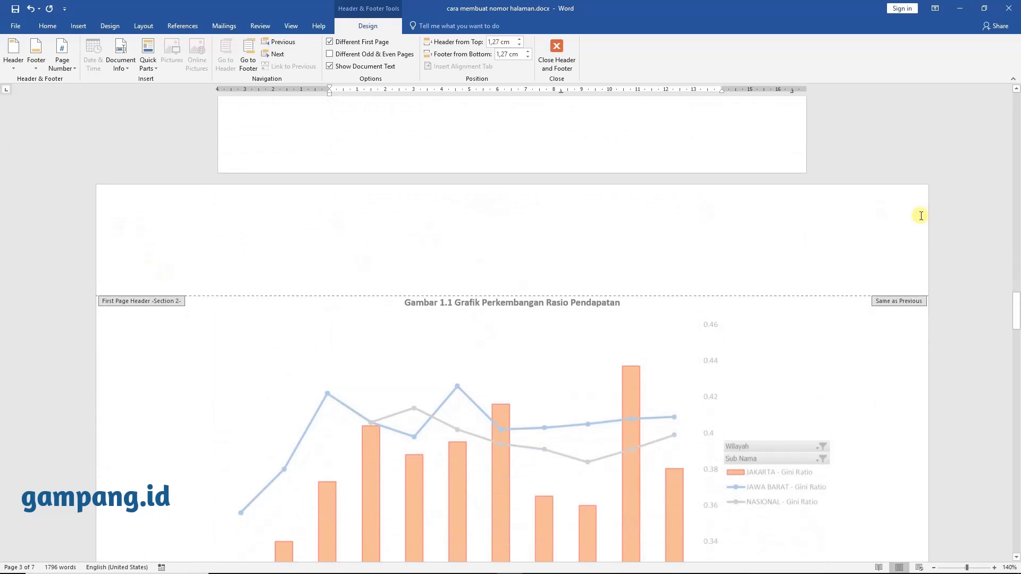
scroll(529, 330, down, 2)
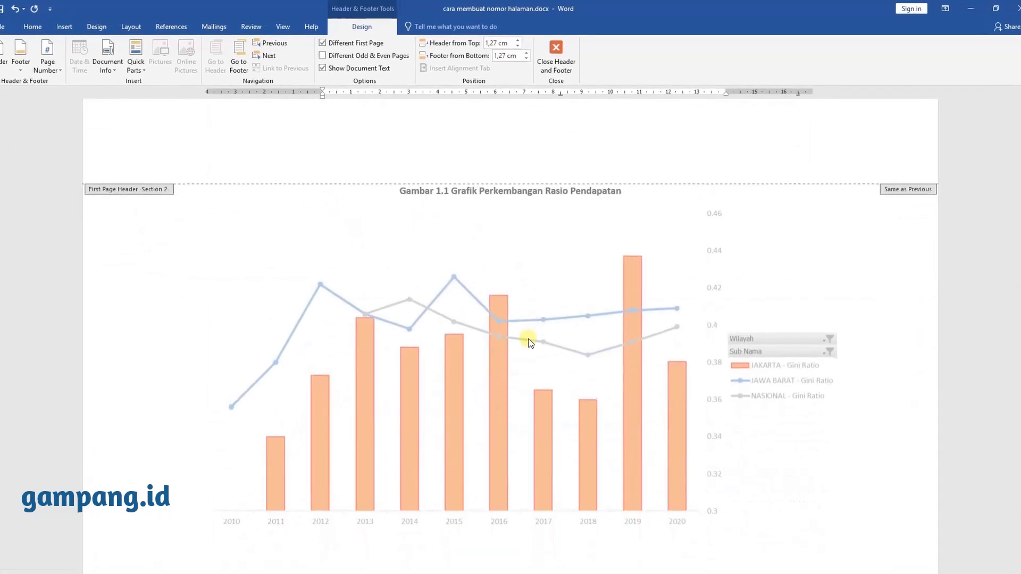
scroll(529, 342, down, 4)
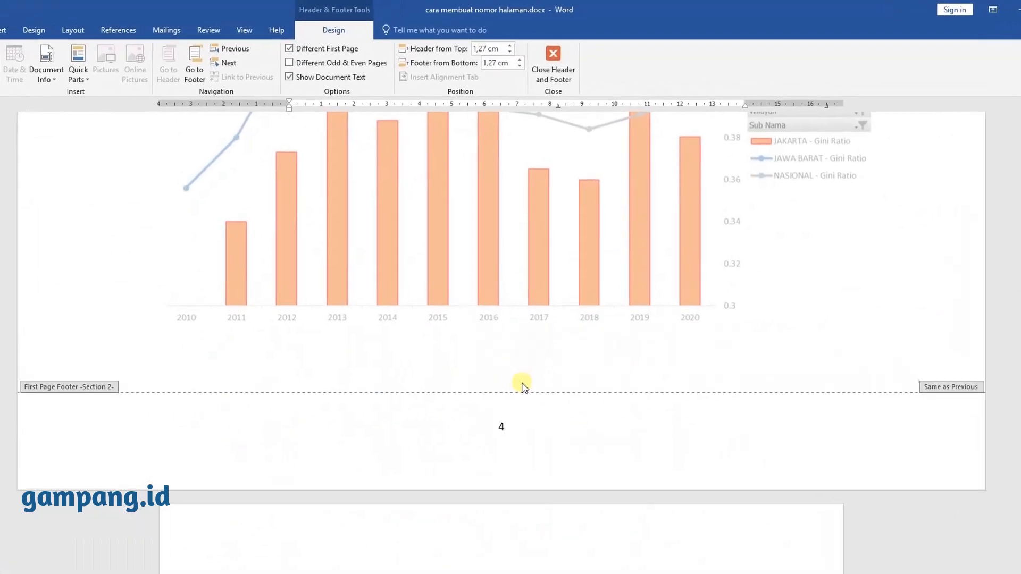
- Unlink the section 2 first-page footer from the previous section and compare it with the page 1 footer
click(509, 435)
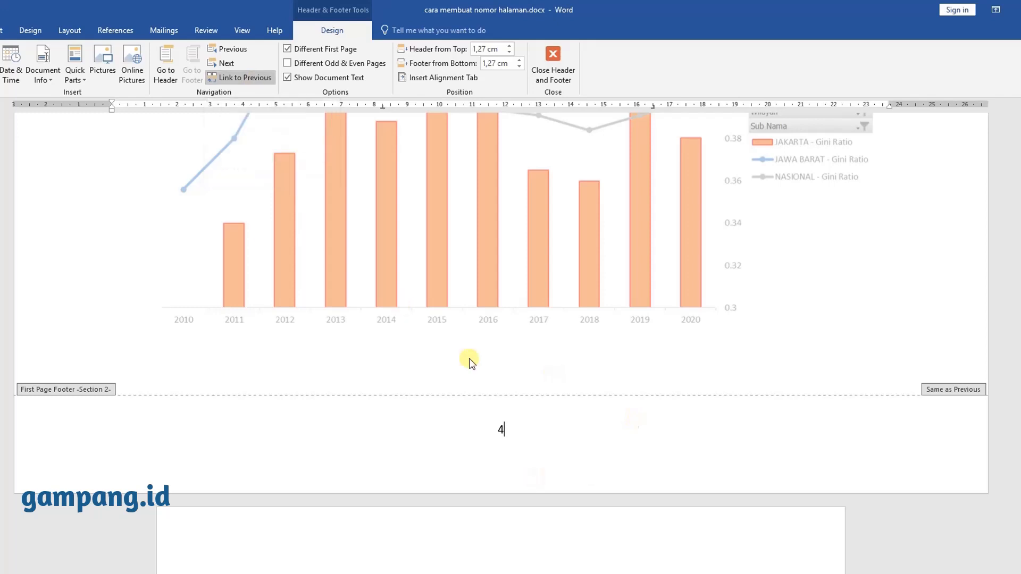
scroll(418, 365, up, 3)
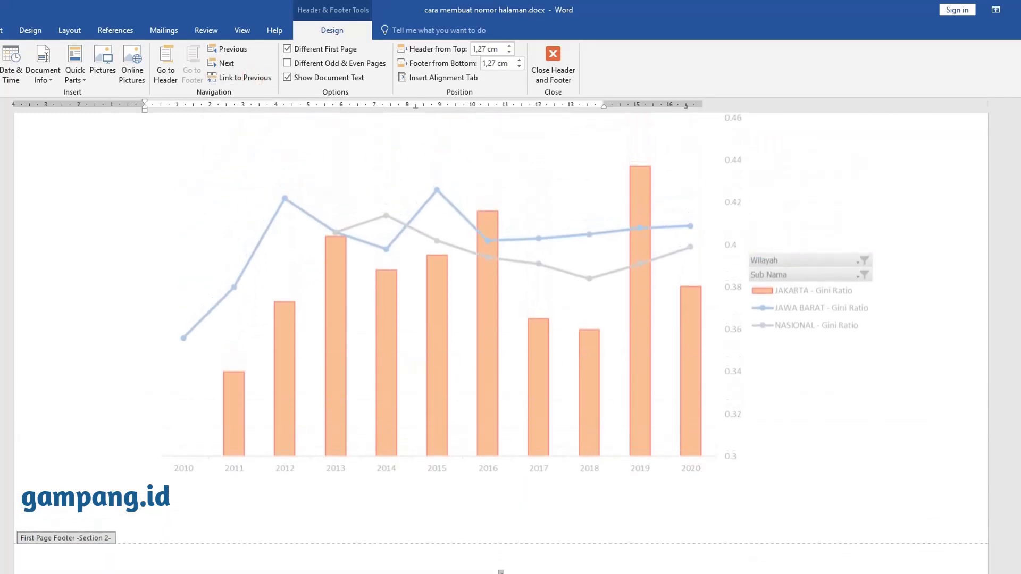
scroll(588, 565, up, 10)
scroll(588, 568, up, 20)
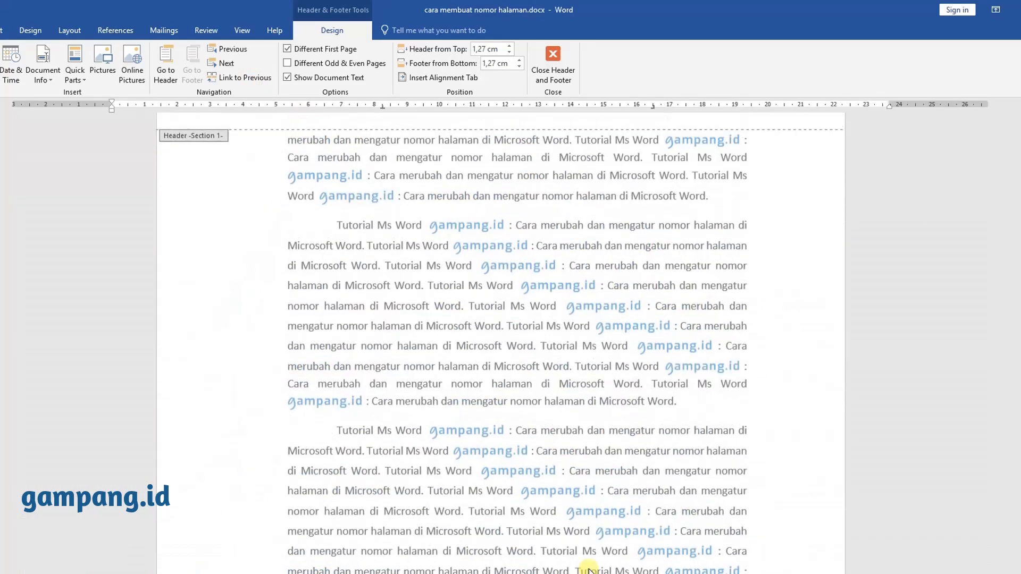
scroll(588, 568, up, 2)
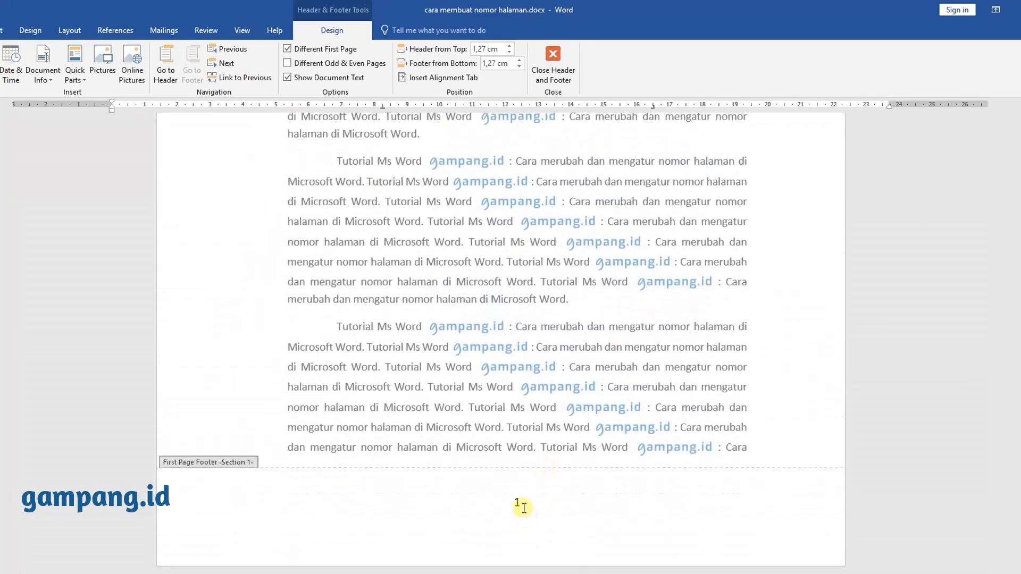
scroll(527, 567, down, 10)
scroll(526, 566, down, 20)
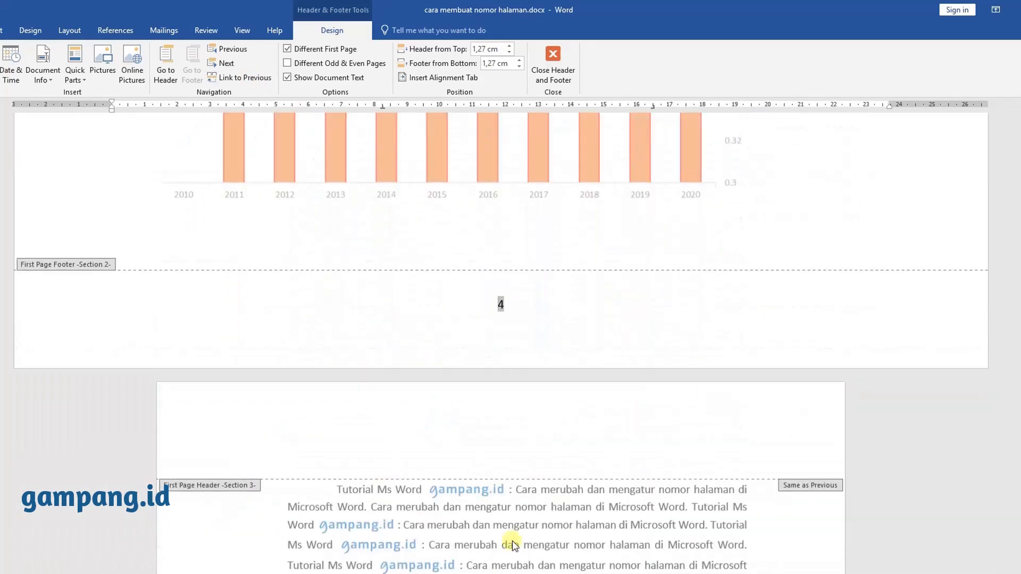
- Delete the centred page number from the section 2 first-page footer below the landscape chart
click(518, 307)
double_click(505, 306)
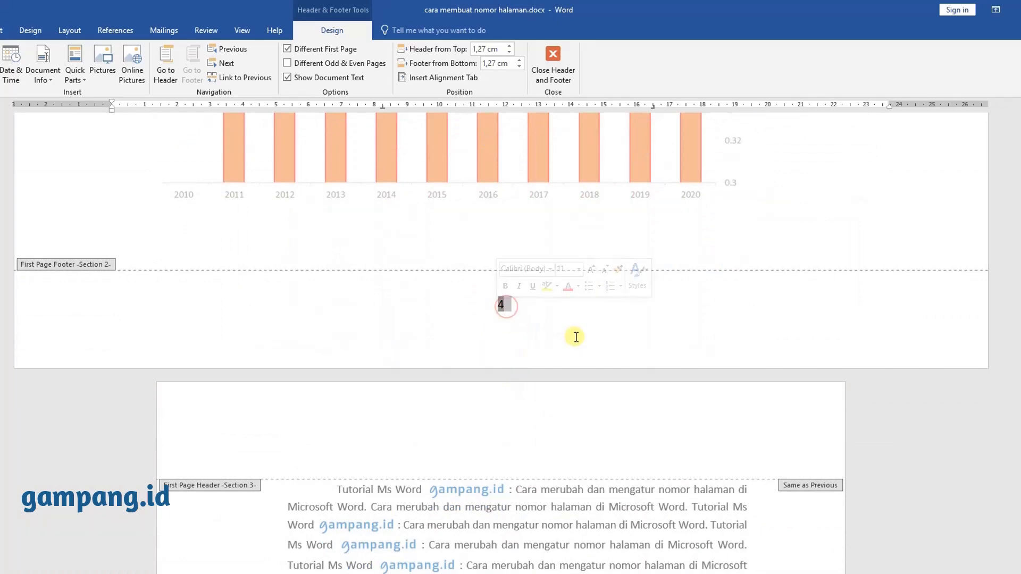
key(Delete)
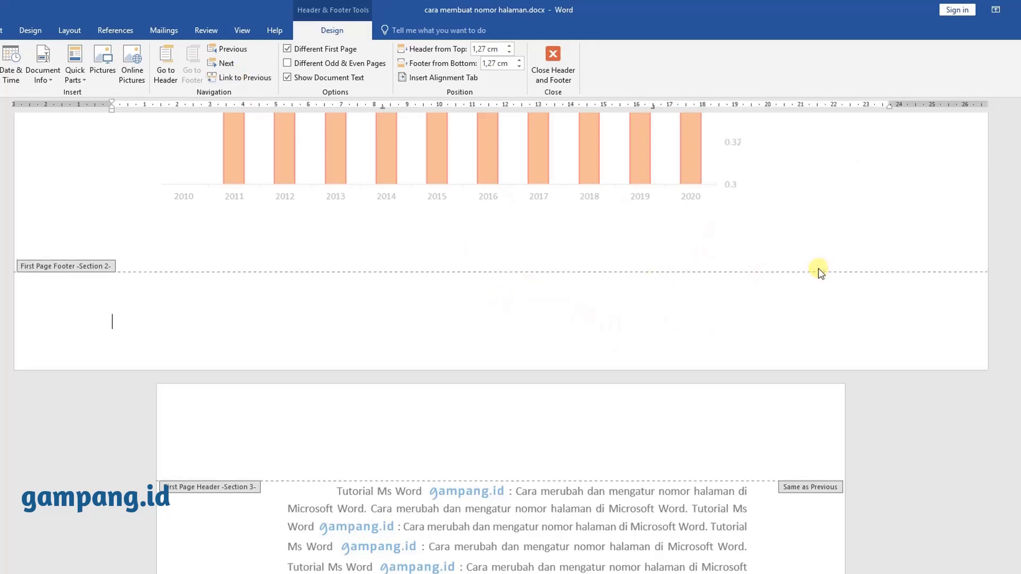
- Unlink the section 2 first-page header above the landscape chart from the previous section
scroll(818, 271, up, 7)
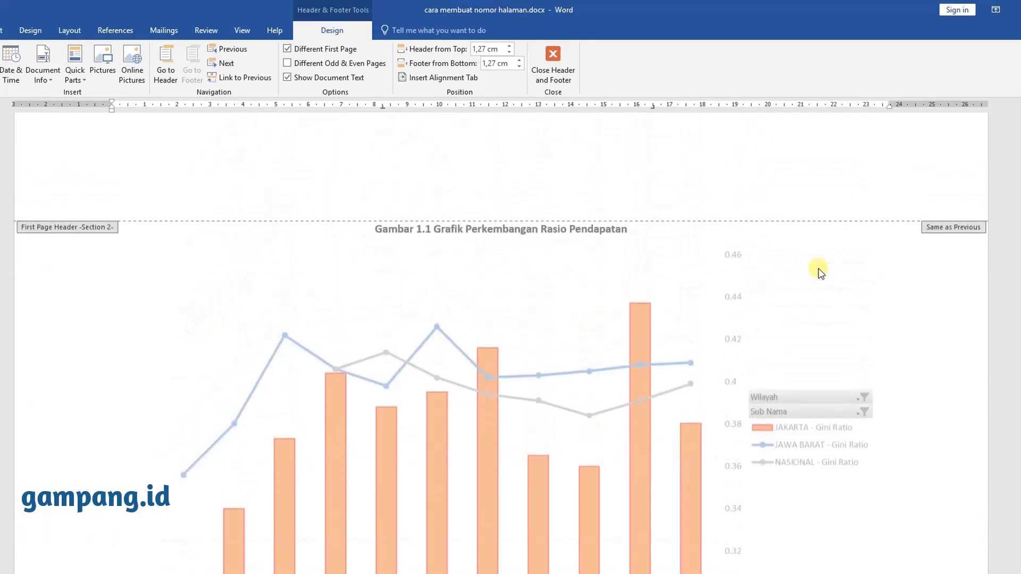
scroll(612, 293, up, 3)
click(556, 302)
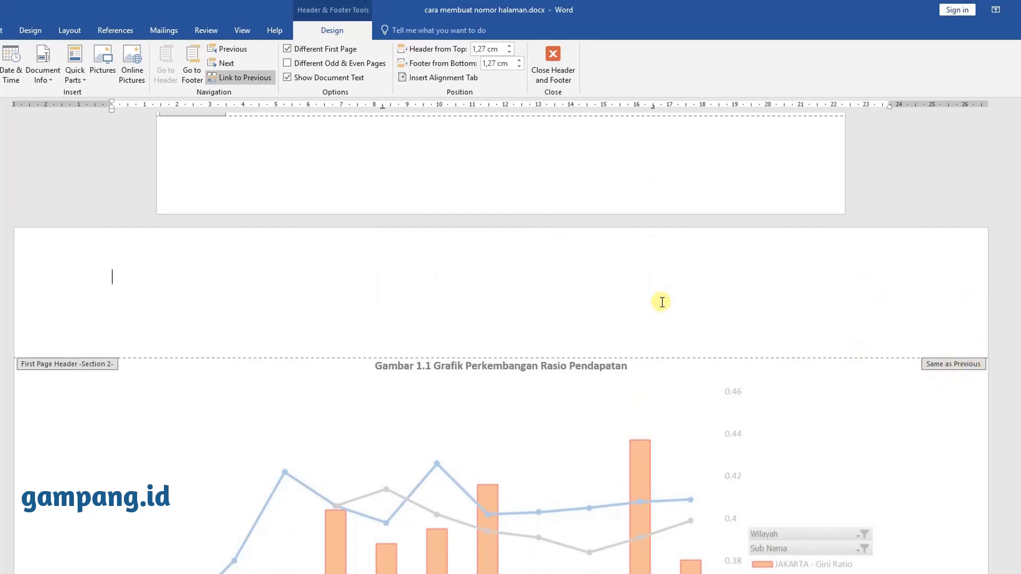
scroll(662, 302, up, 10)
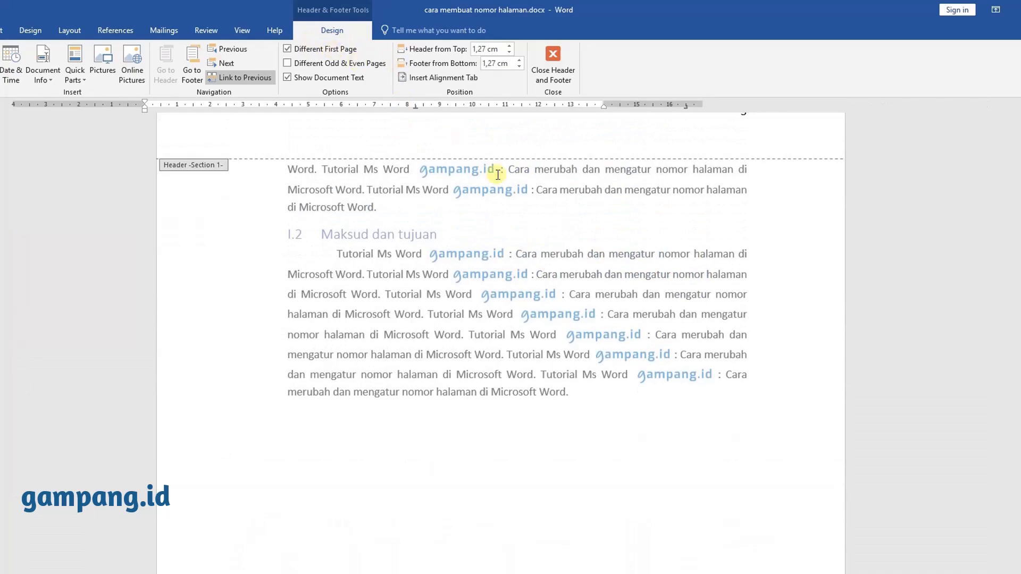
scroll(541, 201, up, 8)
scroll(541, 200, up, 10)
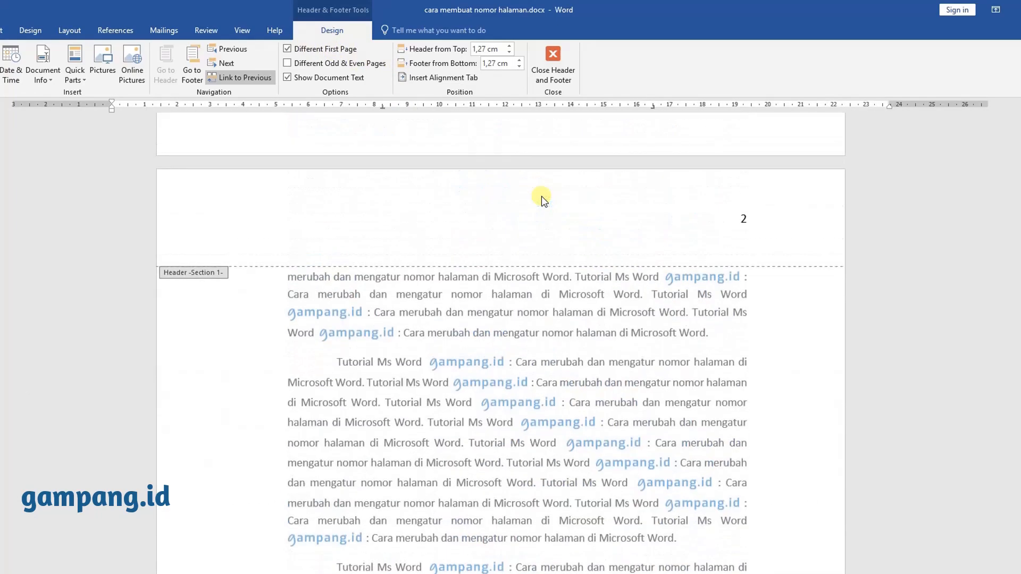
scroll(541, 197, up, 5)
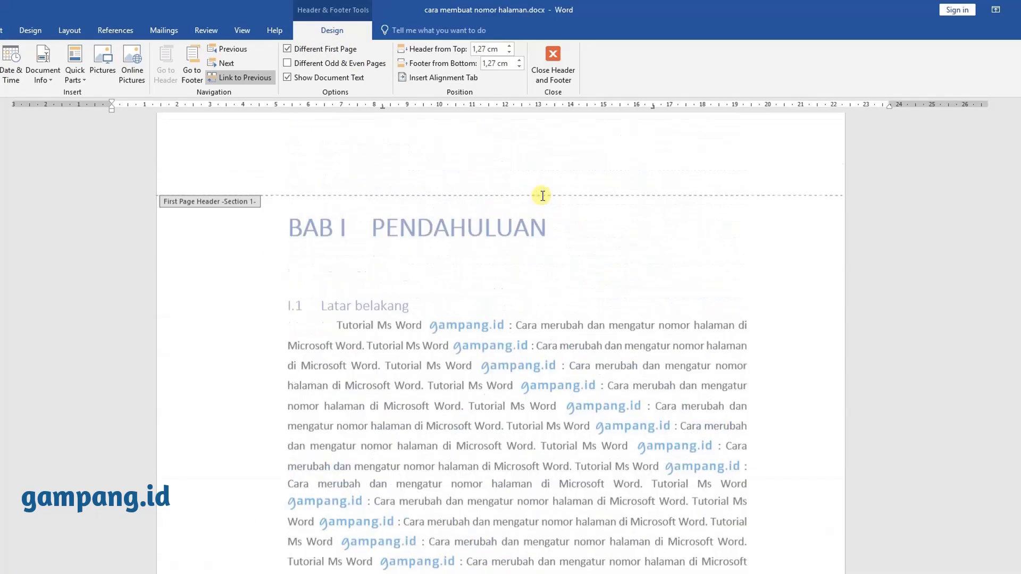
scroll(542, 198, down, 15)
scroll(542, 196, down, 18)
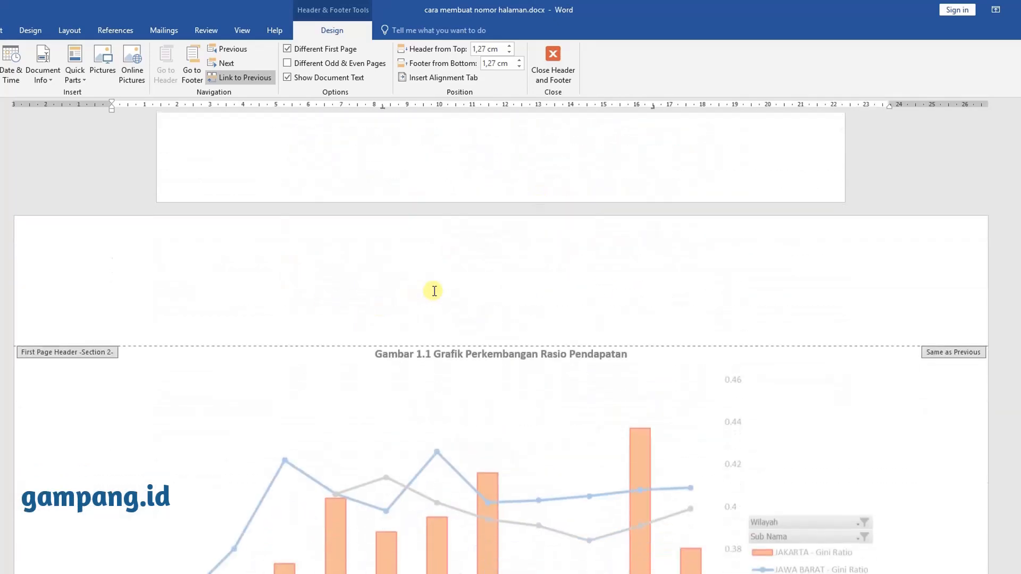
click(259, 80)
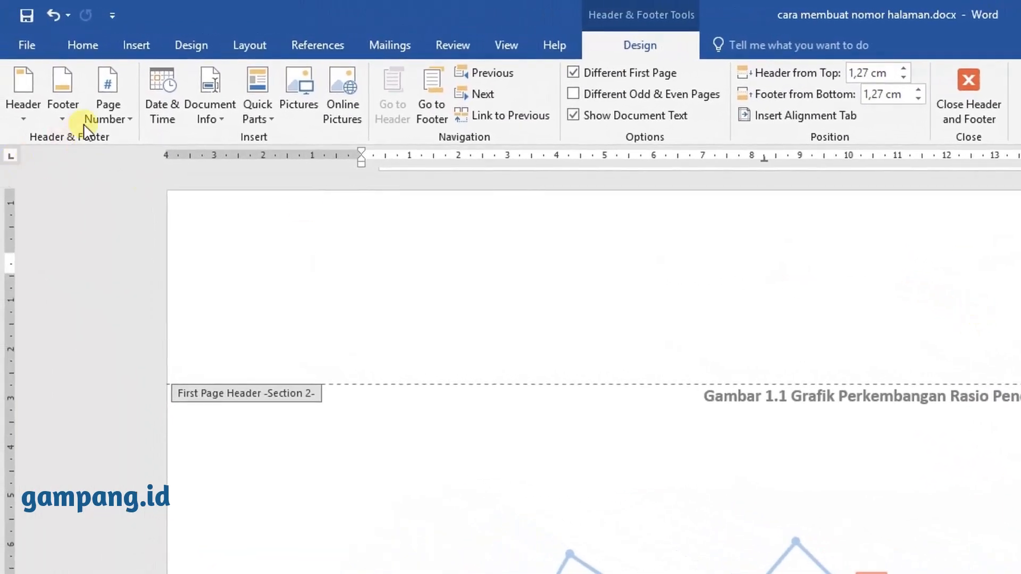
- Insert a right-aligned Plain Number 3 page number at the top of the page in the section 2 first-page header
click(99, 106)
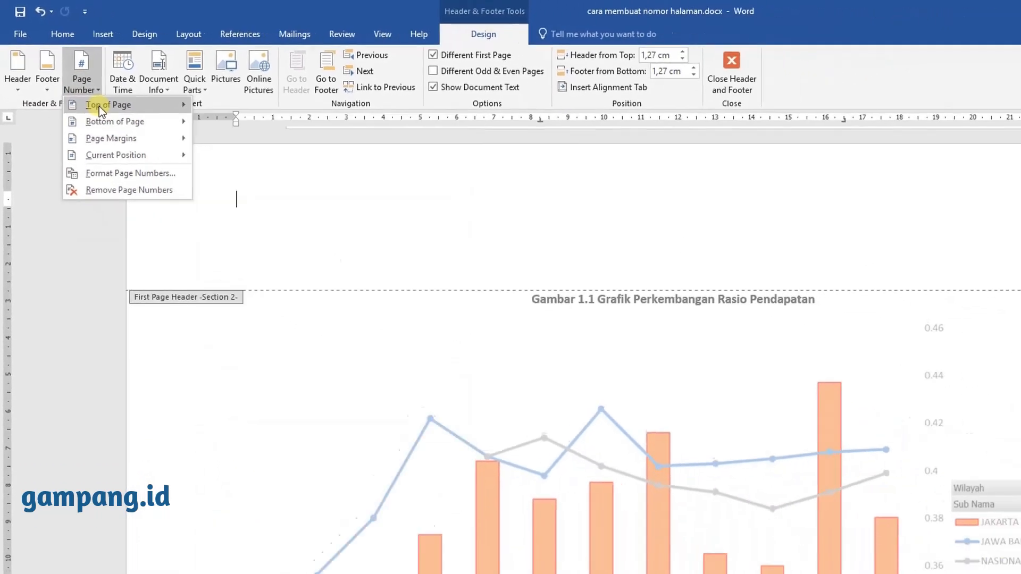
mouse_move(99, 106)
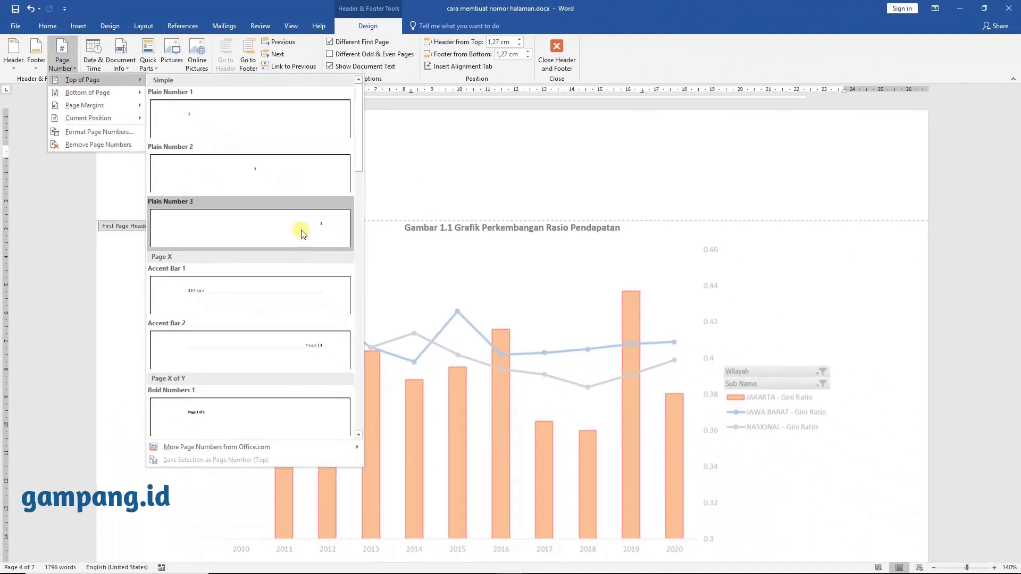
click(301, 234)
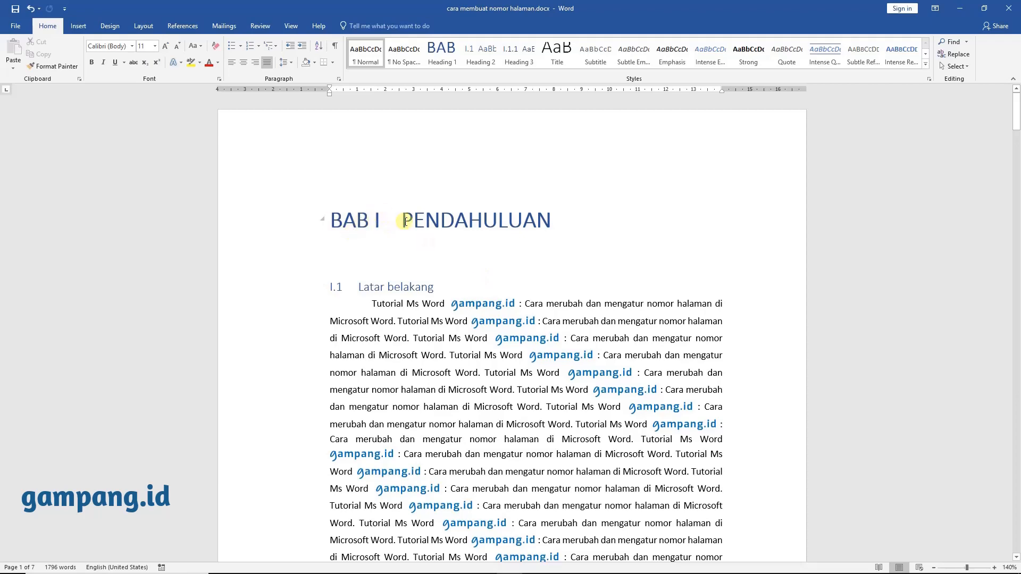
- Review the page number positions from page 1 through to page 7 in the document's normal view
scroll(550, 356, down, 10)
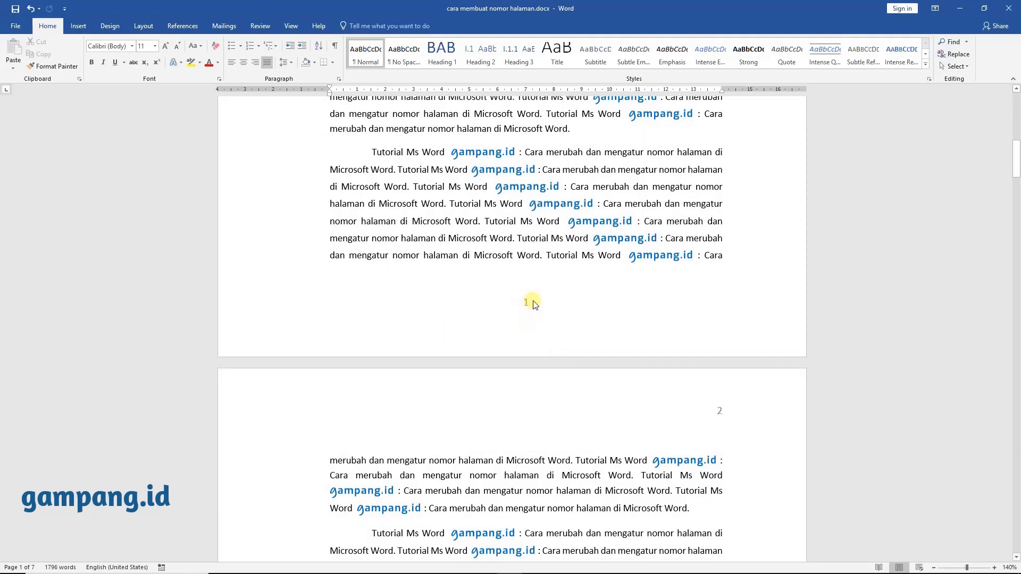
scroll(533, 304, down, 4)
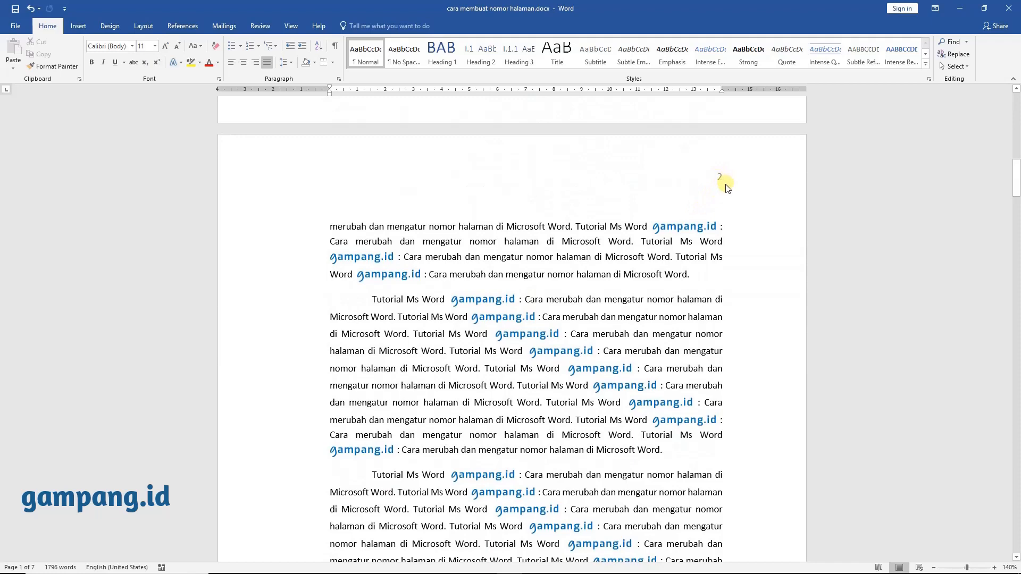
scroll(534, 335, down, 14)
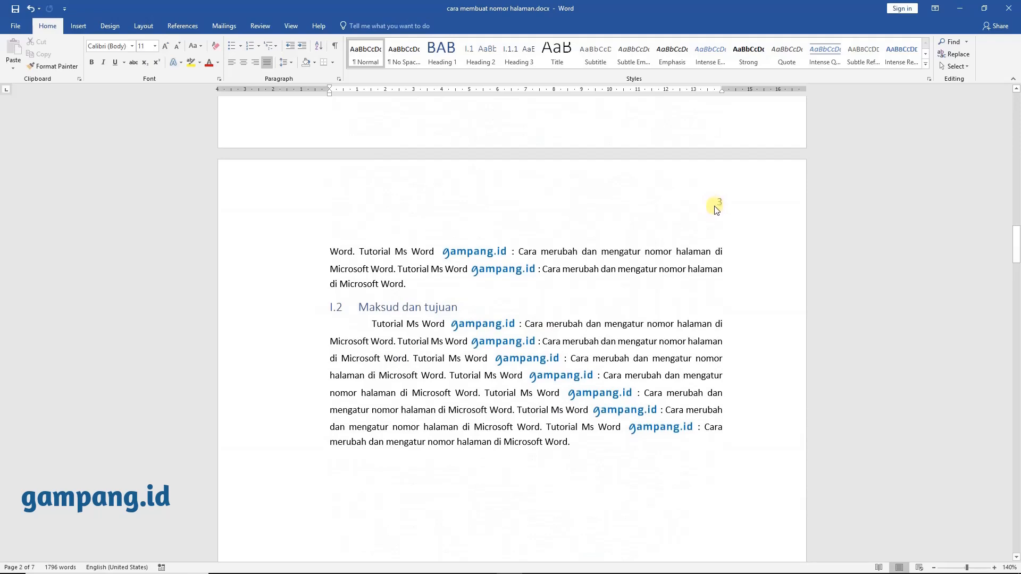
scroll(592, 341, down, 20)
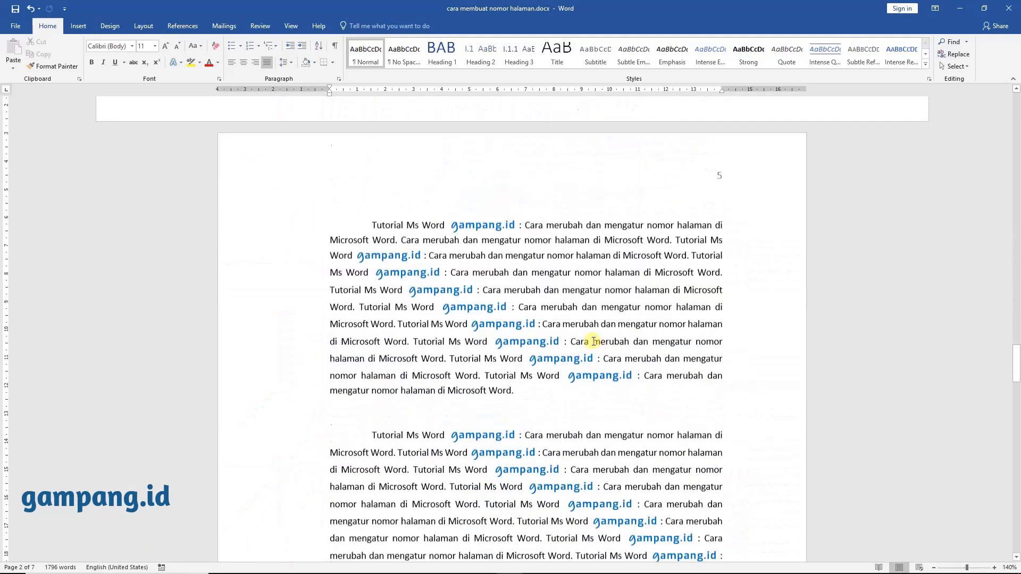
scroll(592, 341, down, 20)
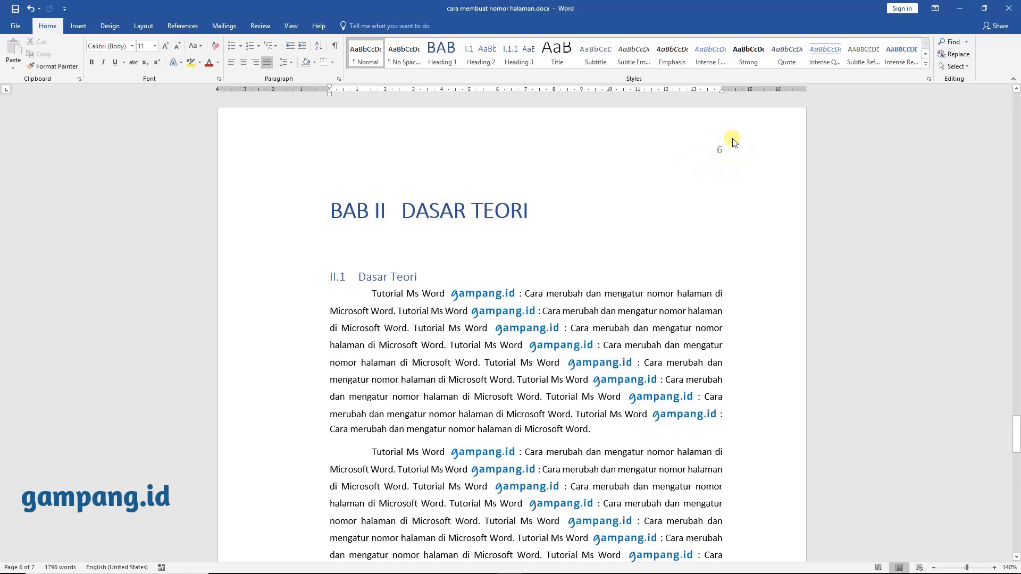
scroll(530, 397, down, 5)
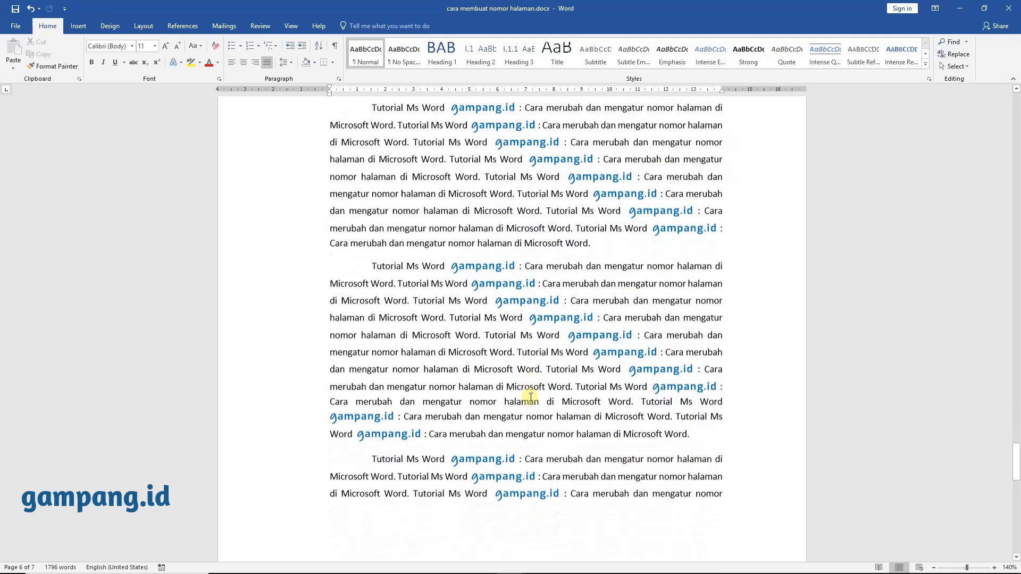
scroll(530, 396, down, 2)
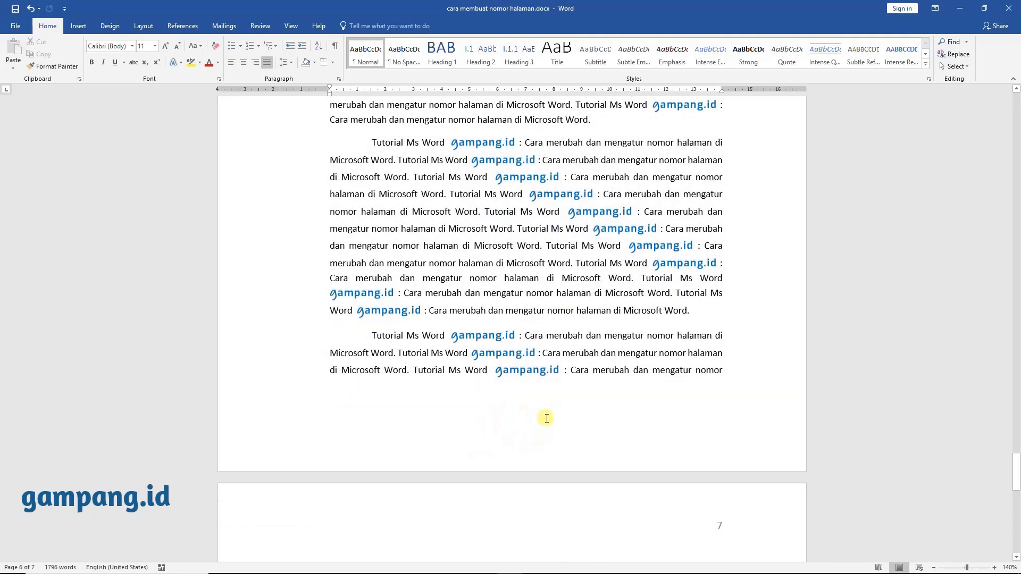
- Prefix the page number with "I - " in the section 1 first-page footer and with "I-" in the section 1 header
scroll(515, 363, up, 8)
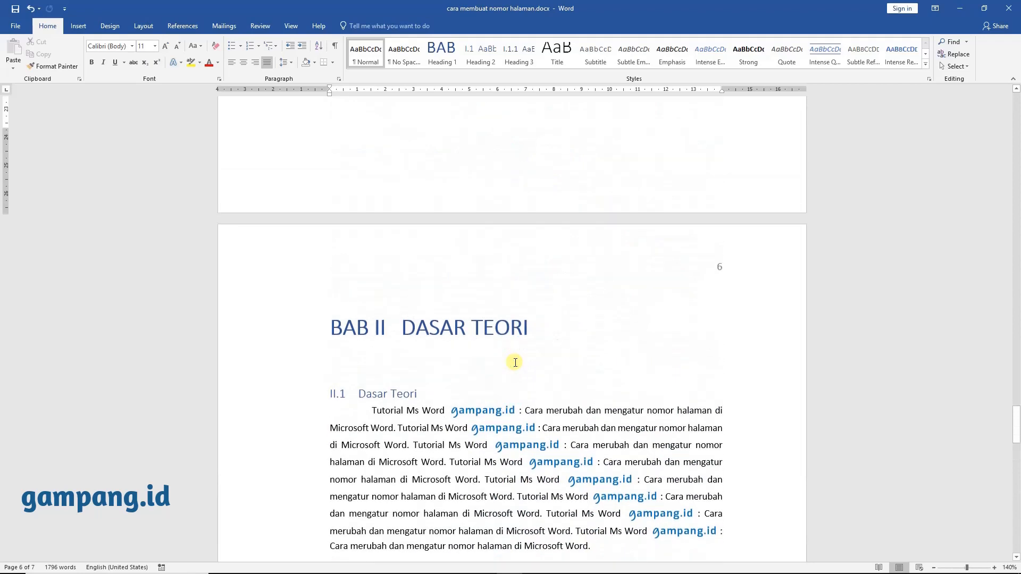
scroll(515, 363, up, 2)
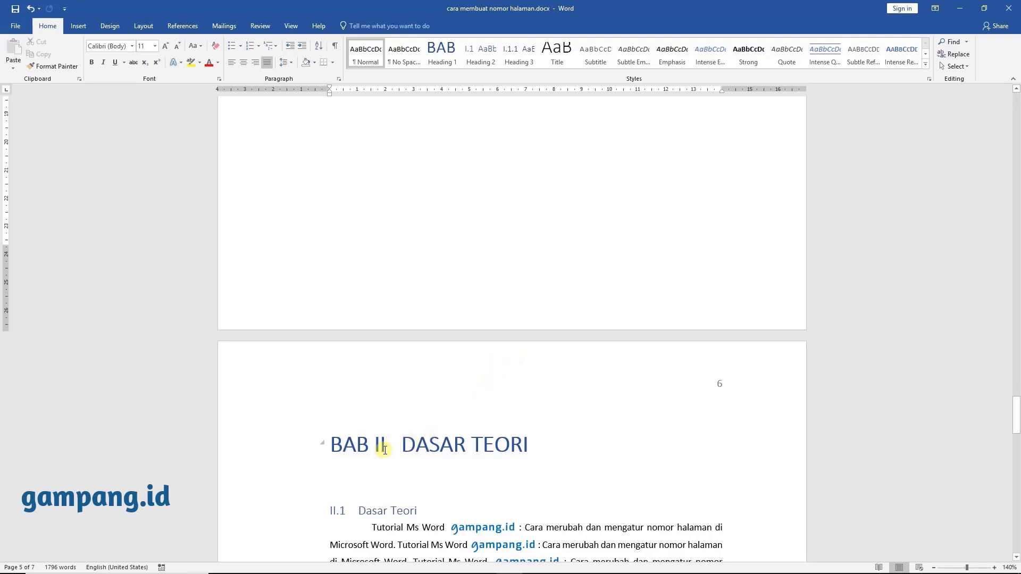
scroll(385, 450, up, 15)
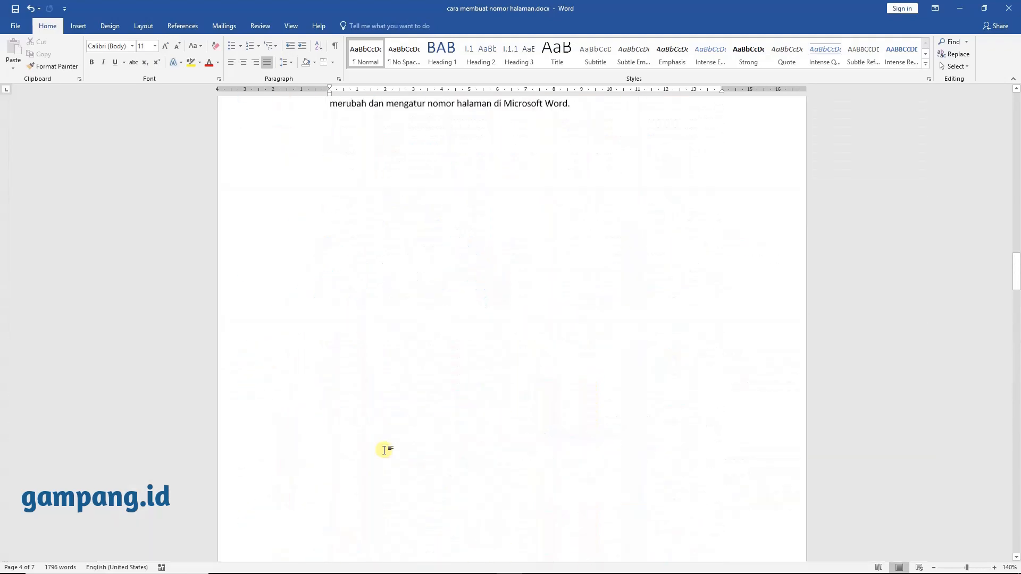
scroll(385, 450, up, 15)
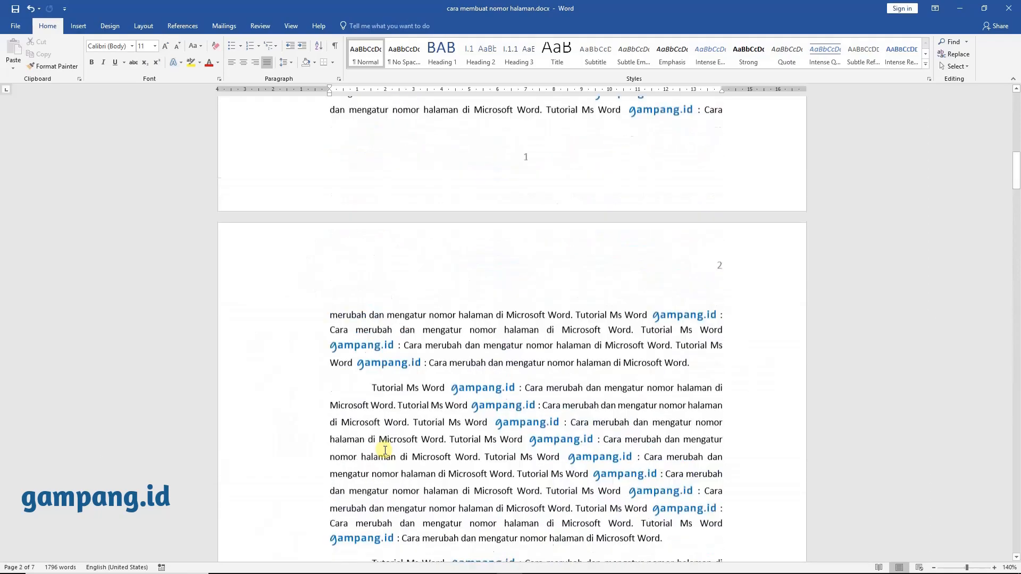
scroll(385, 450, up, 7)
scroll(406, 464, down, 5)
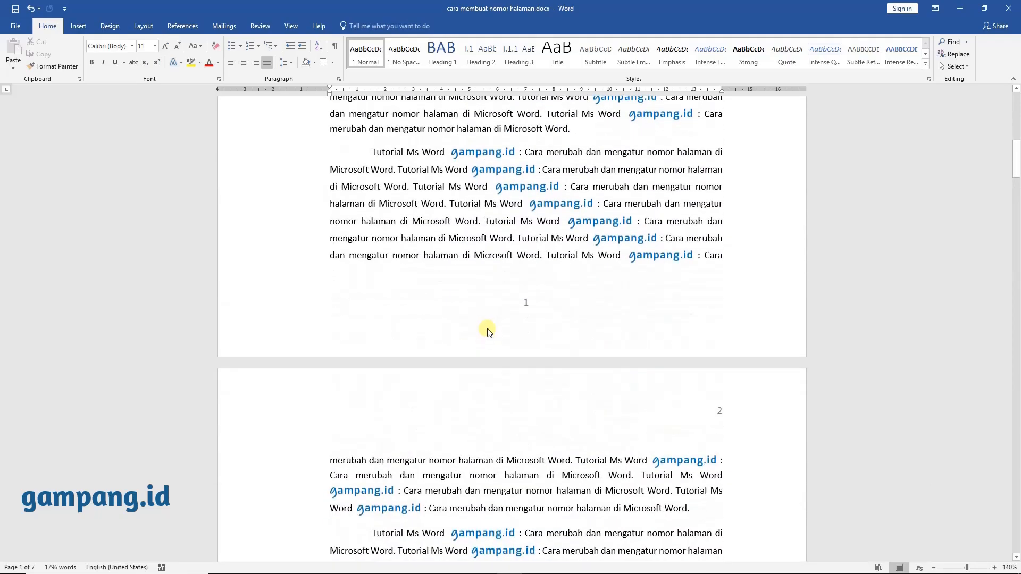
double_click(521, 303)
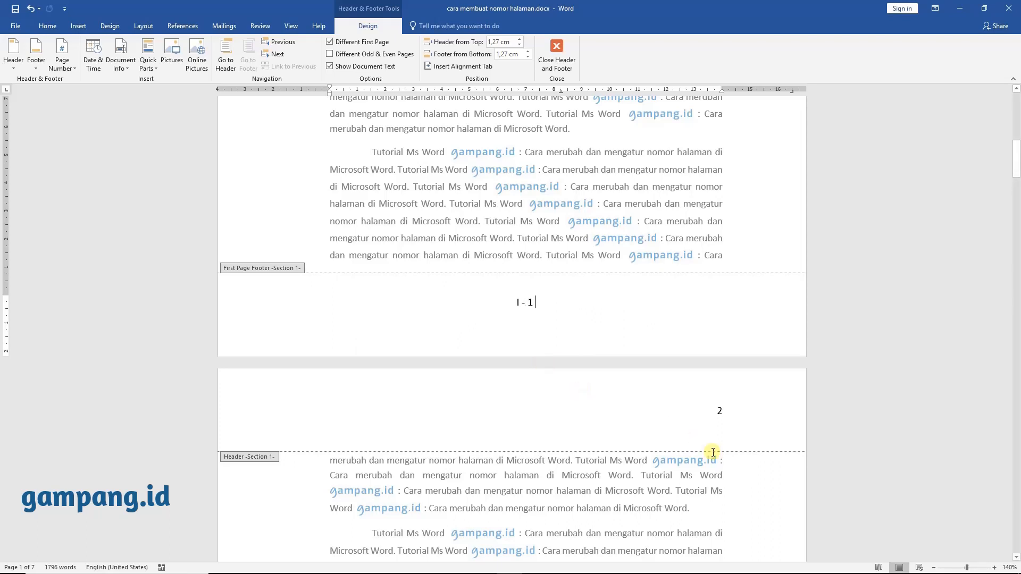
click(711, 412)
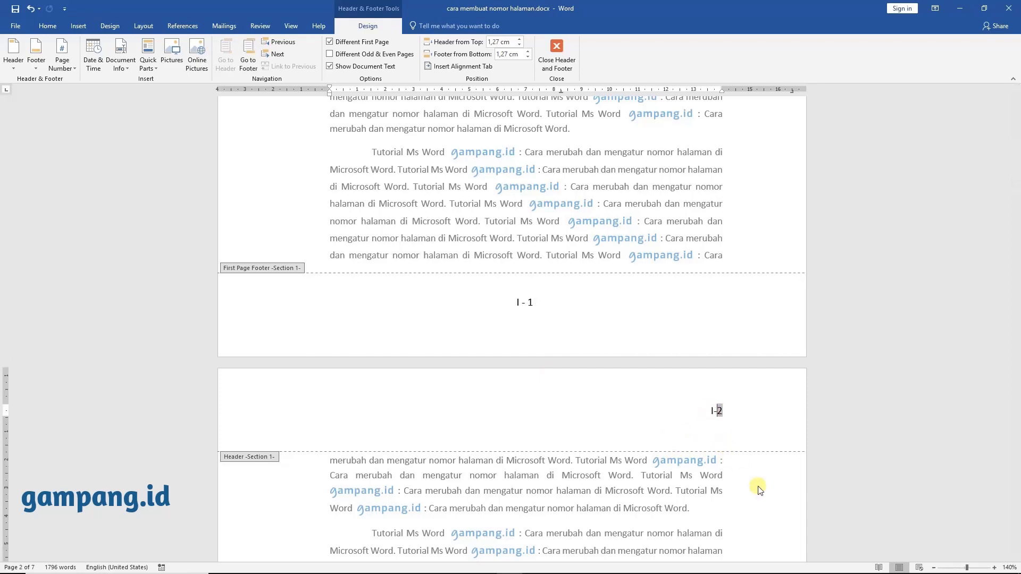
- Prefix the page number above the landscape chart in the section 2 first-page header with "I-" and leave header editing
scroll(644, 480, down, 12)
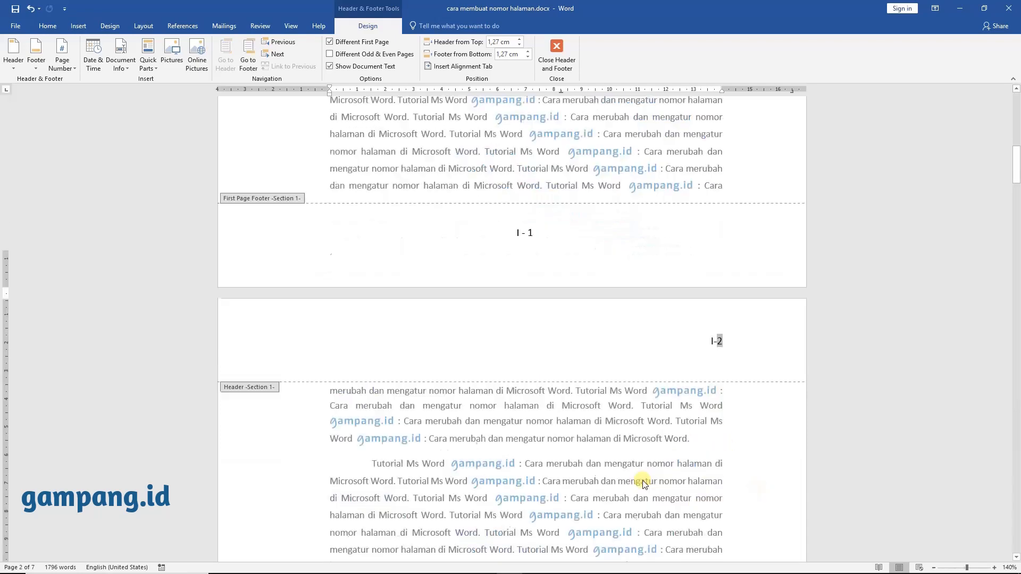
scroll(643, 480, down, 6)
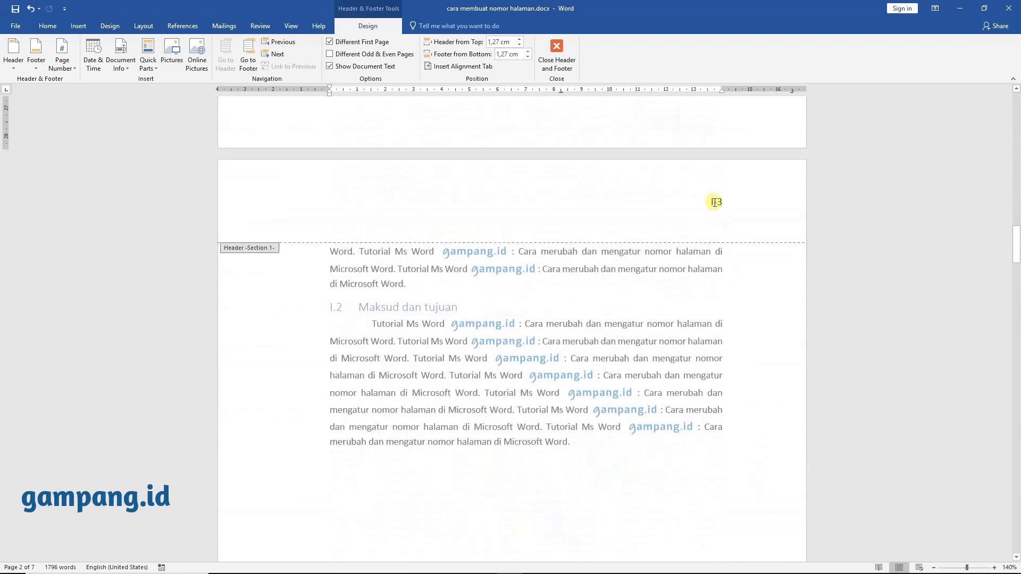
scroll(674, 353, down, 10)
scroll(675, 364, down, 3)
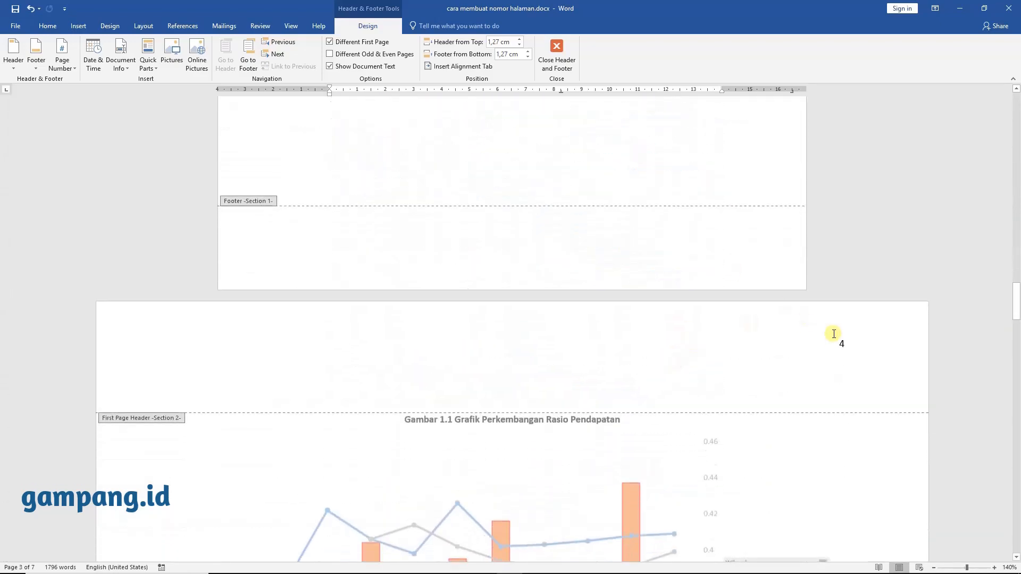
click(832, 342)
text(I)
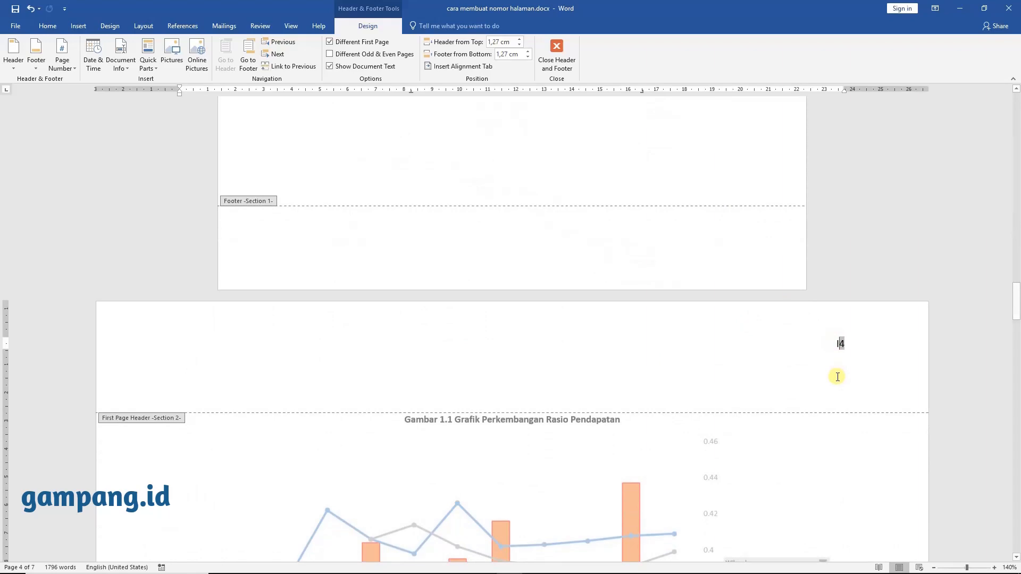
text(-)
scroll(729, 439, down, 3)
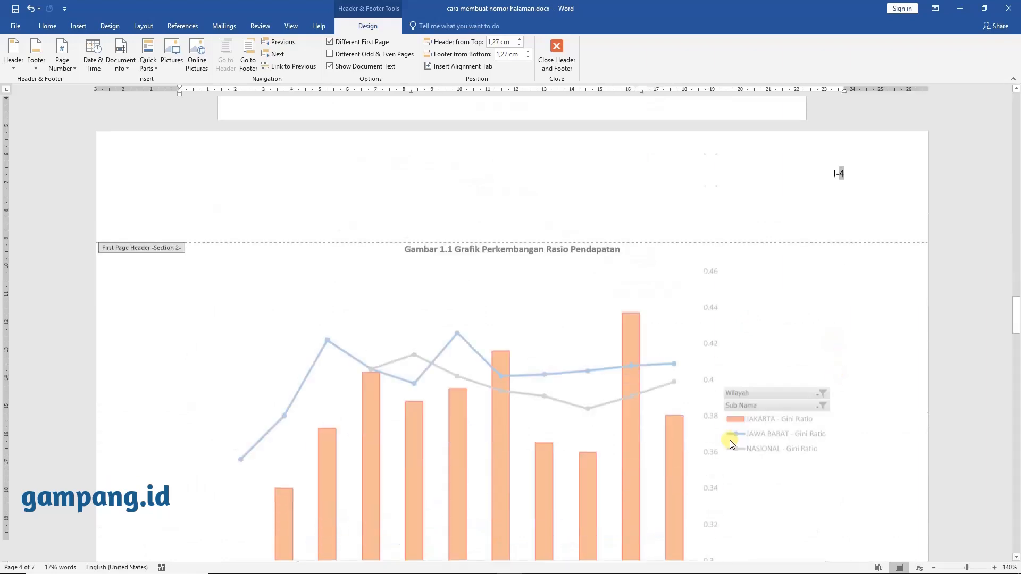
scroll(730, 440, down, 10)
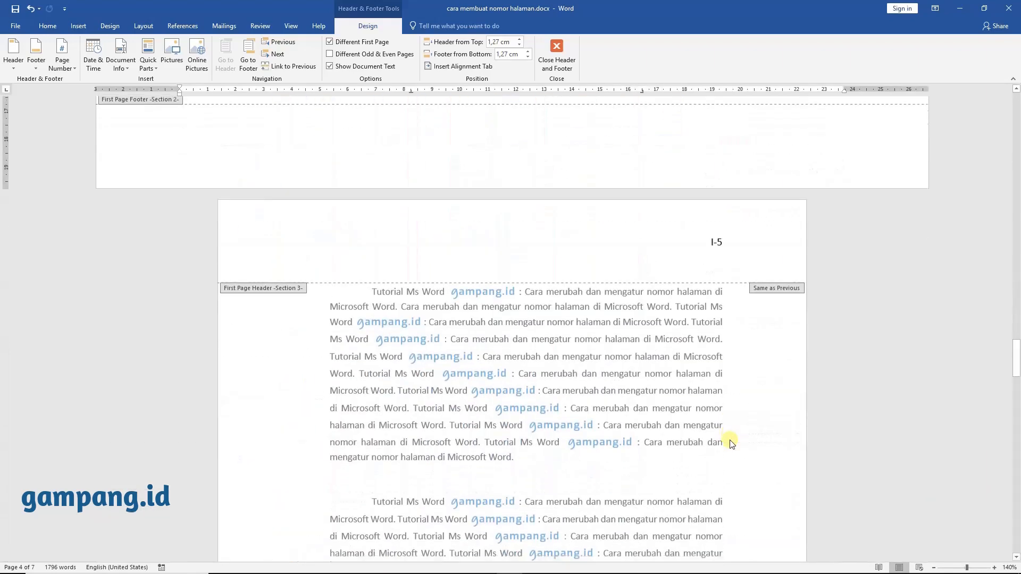
double_click(646, 366)
- Unlink the section 4 first-page header above the BAB II heading from the previous section
scroll(679, 403, down, 10)
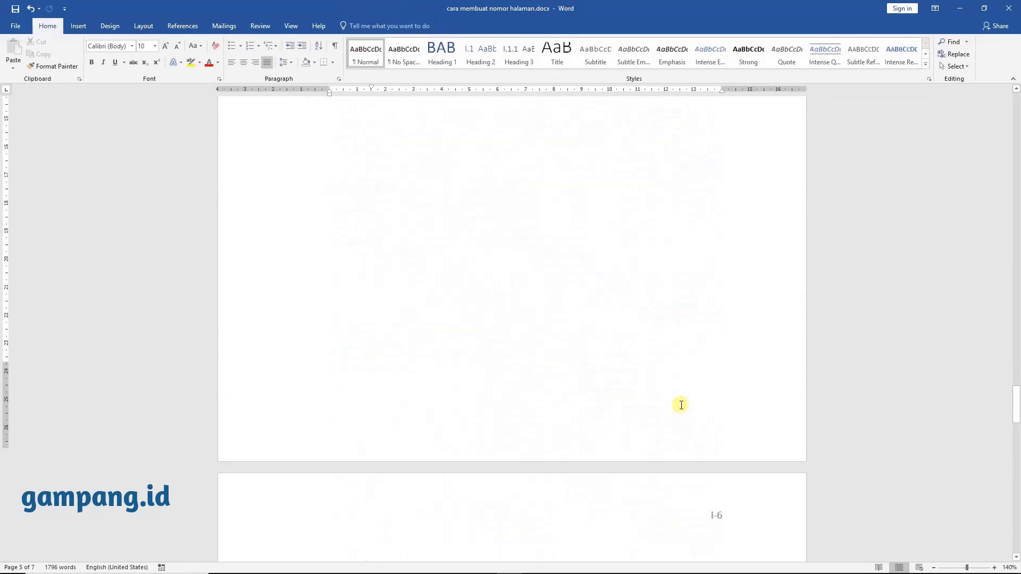
scroll(679, 403, down, 4)
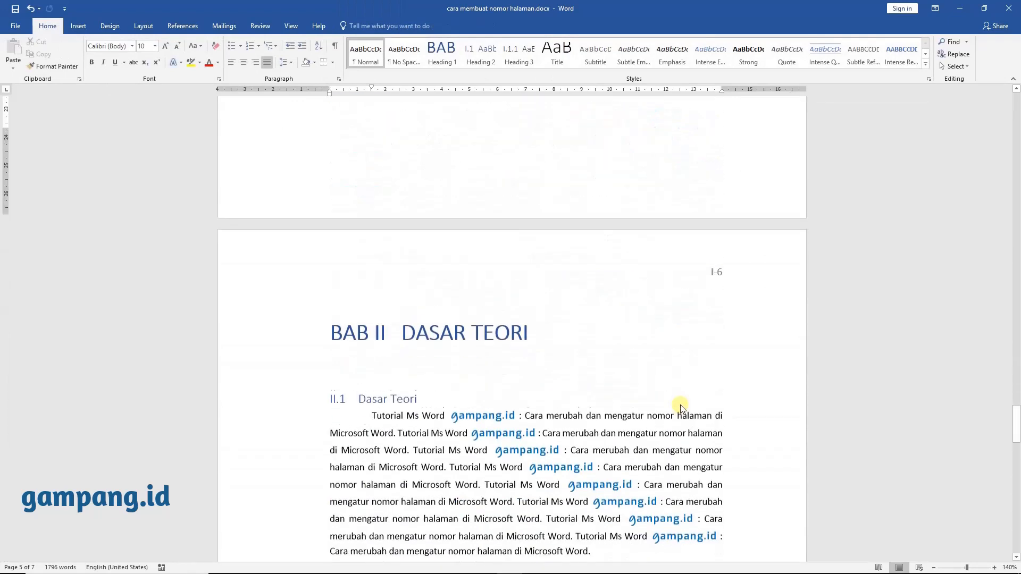
double_click(713, 271)
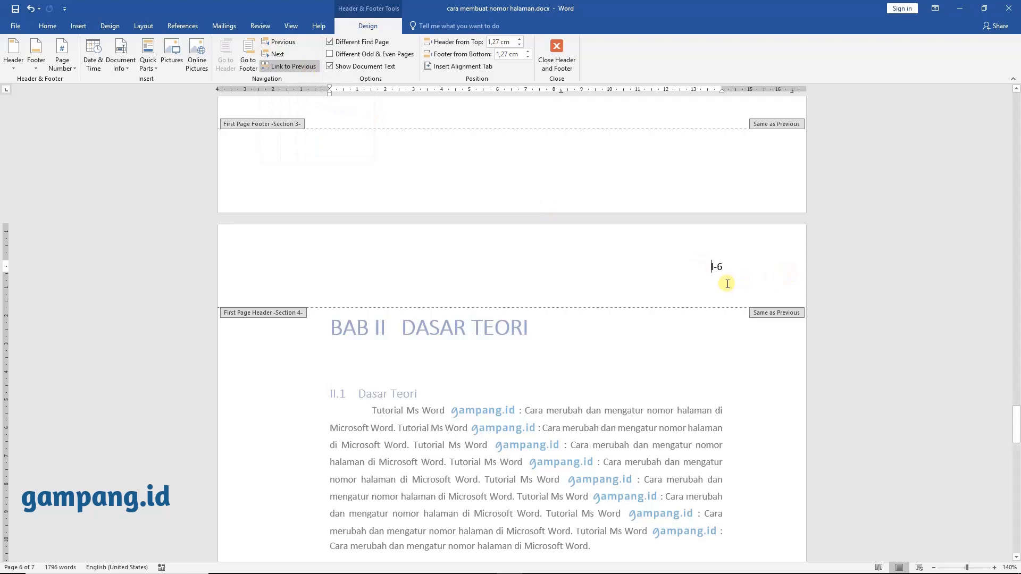
click(302, 69)
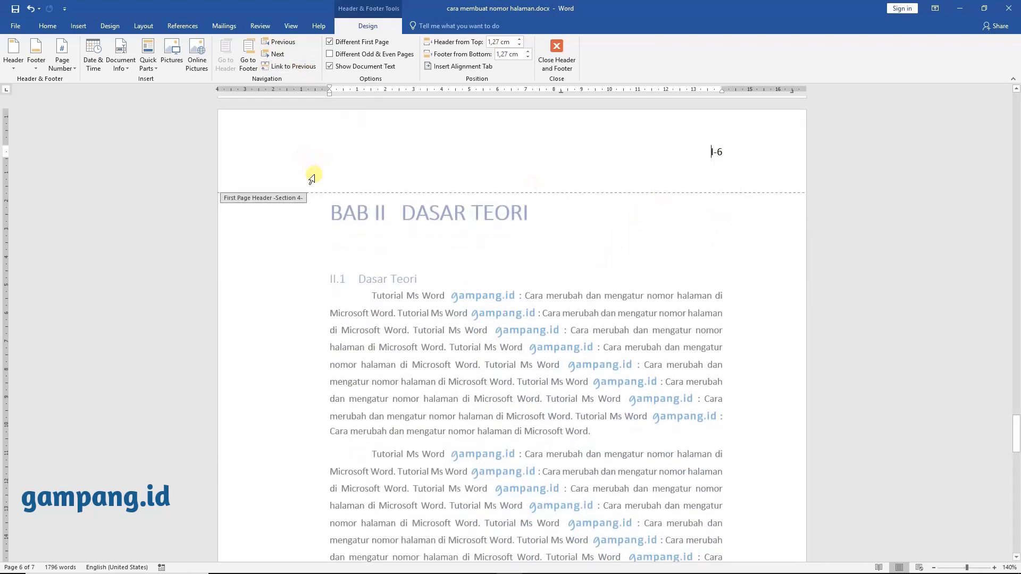
- Unlink the section 4 first-page footer on the BAB II page from the previous section
scroll(471, 339, down, 10)
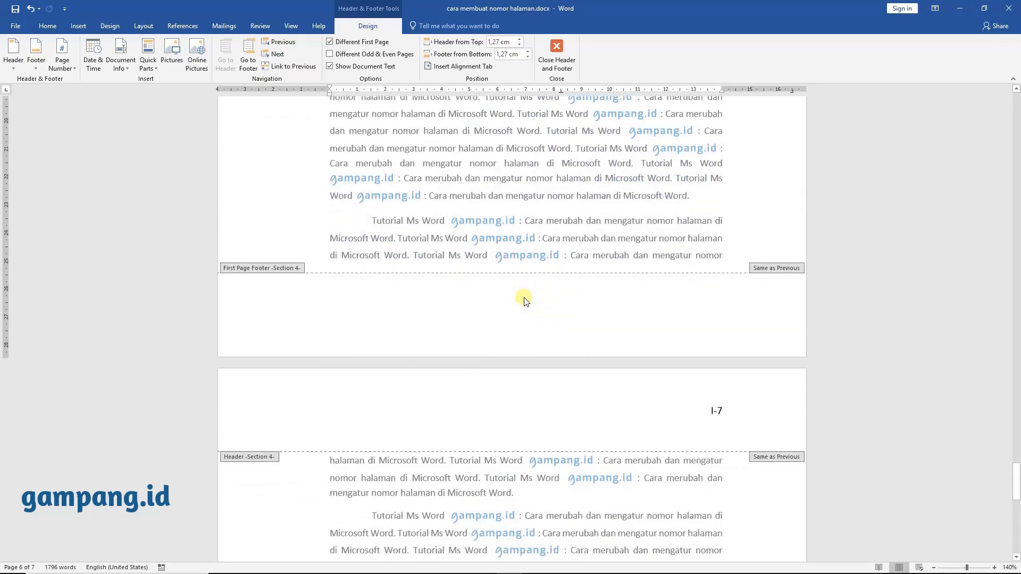
click(515, 314)
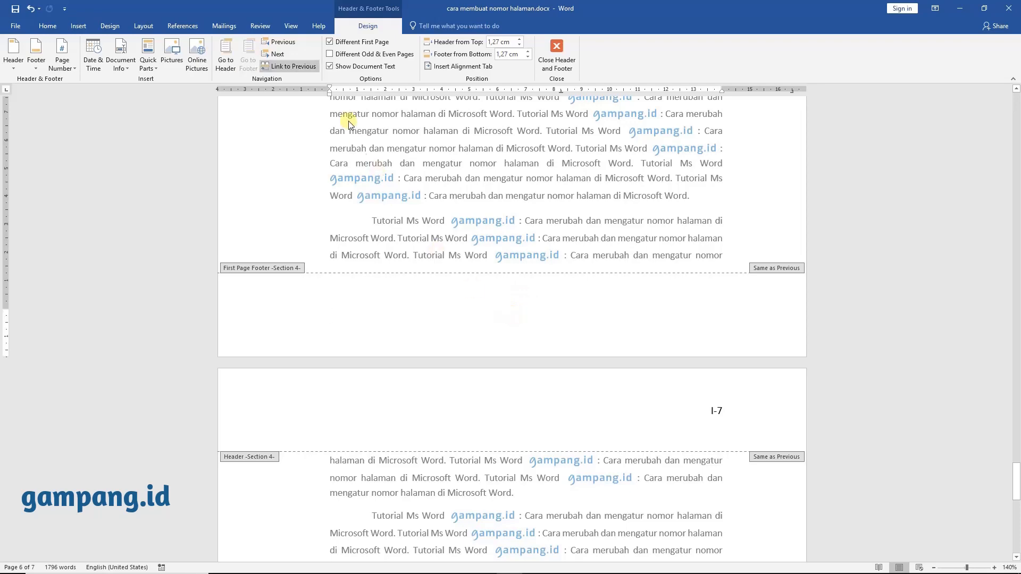
click(306, 65)
- Delete the prefixed page number from the section 4 first-page header above the BAB II heading
scroll(444, 192, up, 1)
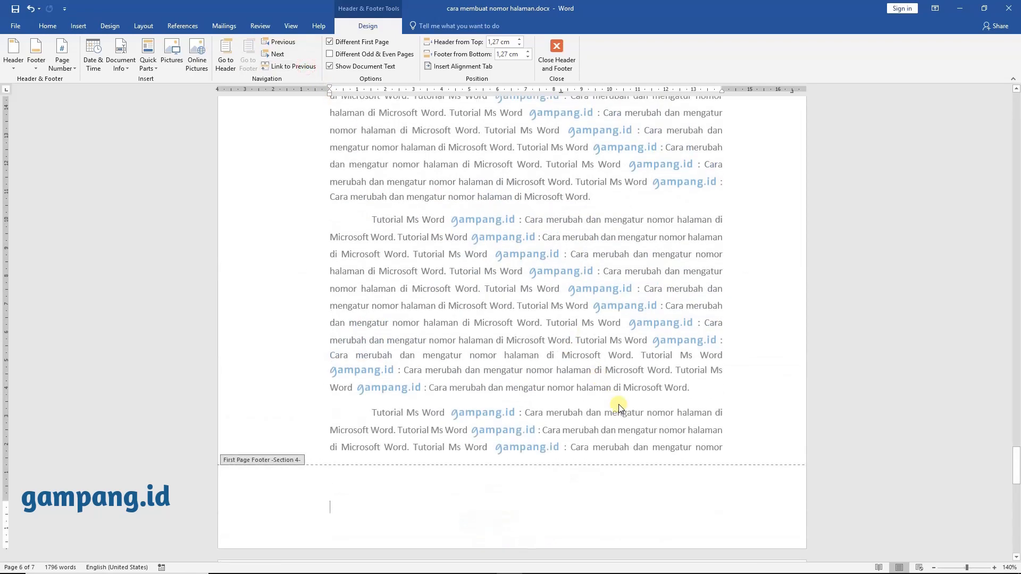
scroll(618, 404, up, 6)
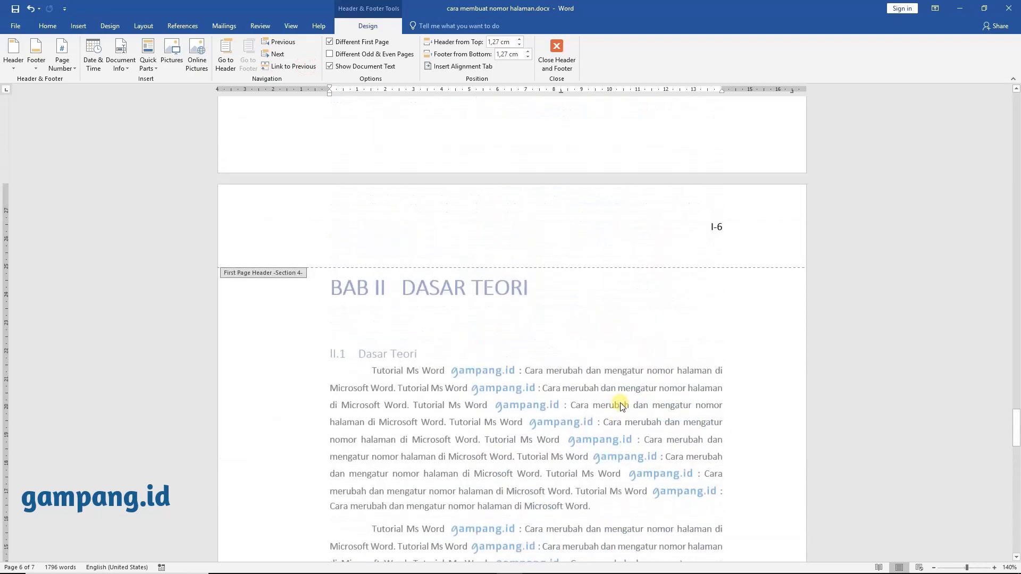
drag(711, 229, 724, 234)
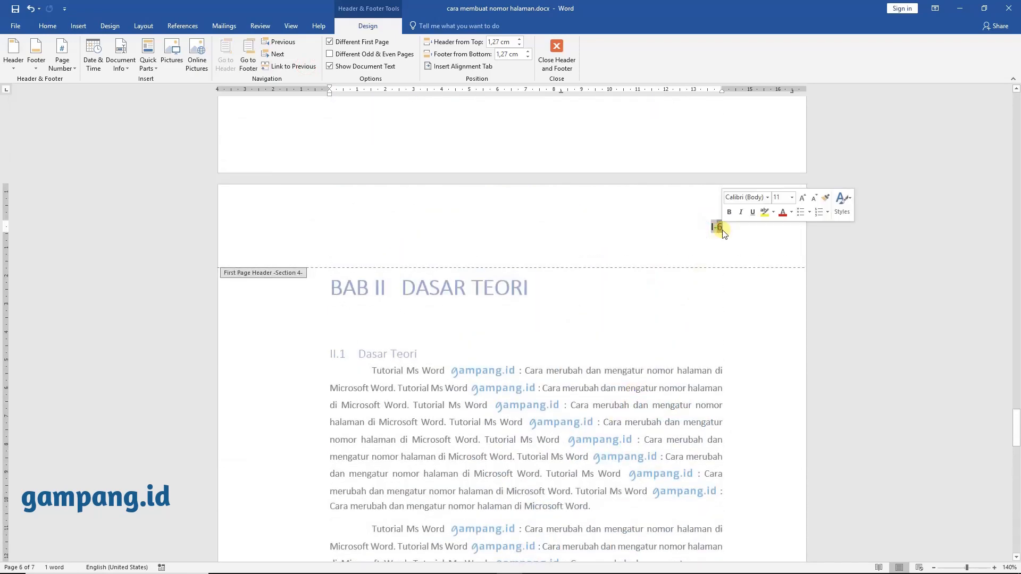
key(Delete)
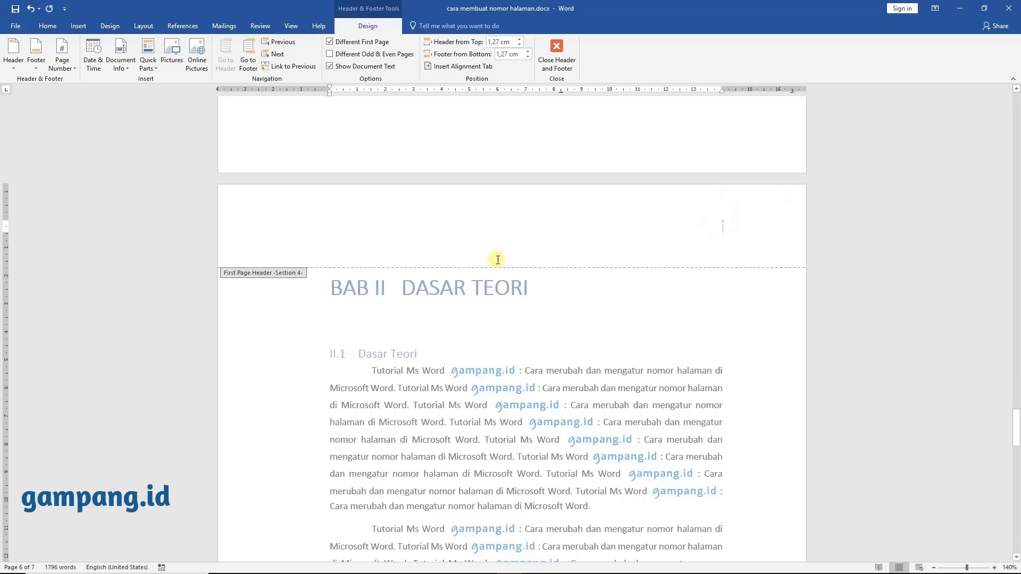
- Copy the centred page number with its "I - " prefix from the section 1 first-page footer
scroll(495, 261, up, 20)
scroll(496, 260, up, 15)
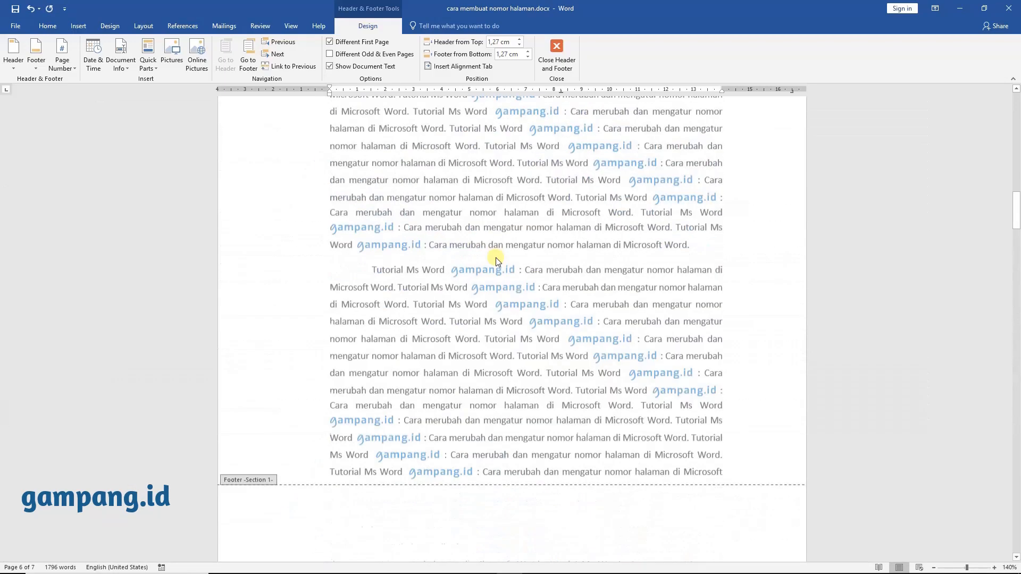
scroll(495, 257, down, 1)
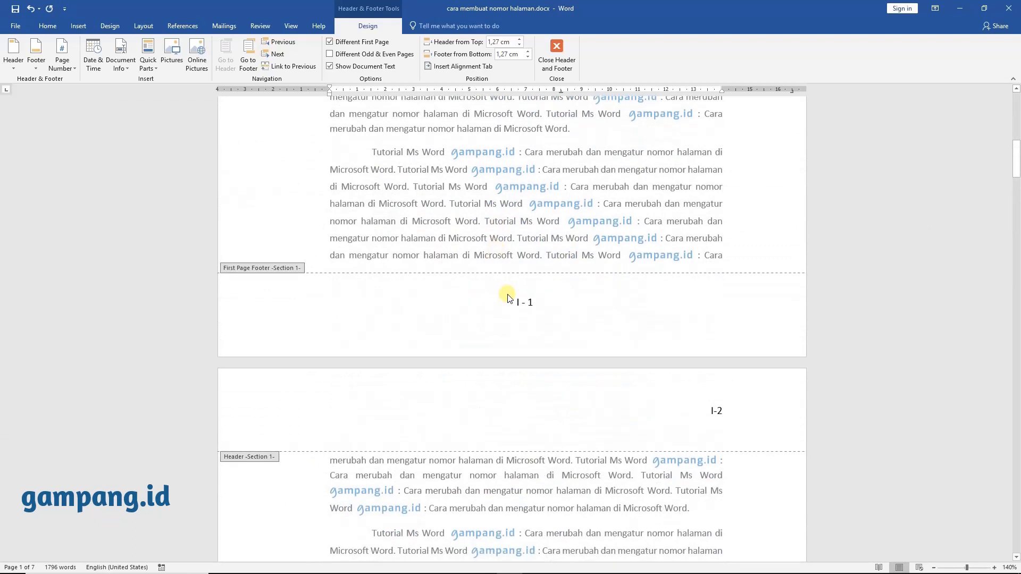
click(516, 306)
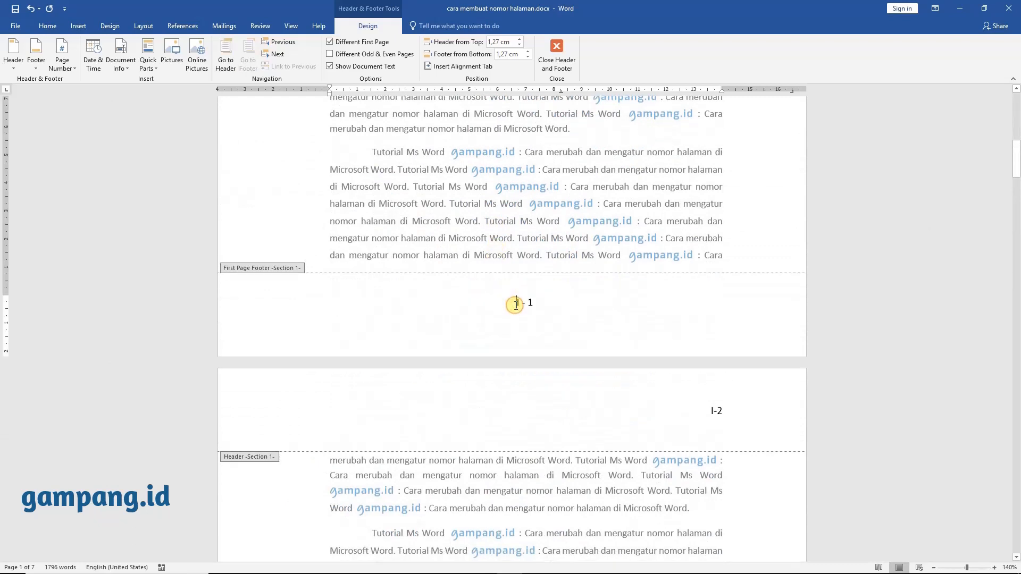
drag(516, 305, 547, 302)
right_click(534, 301)
key(Escape)
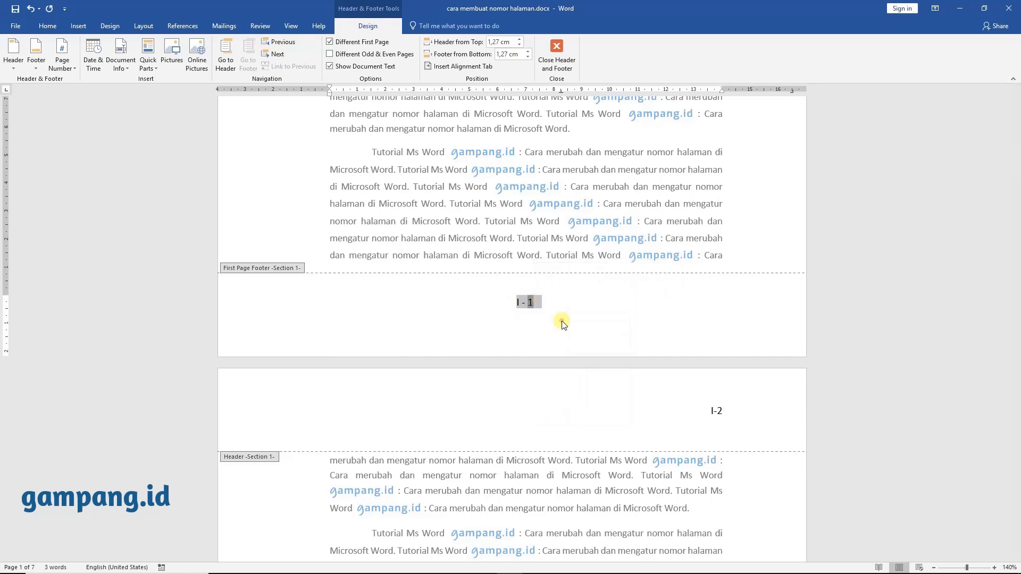
- Paste the copied page number into the section 4 first-page footer on the BAB II page and change its prefix to "II"
scroll(562, 323, down, 20)
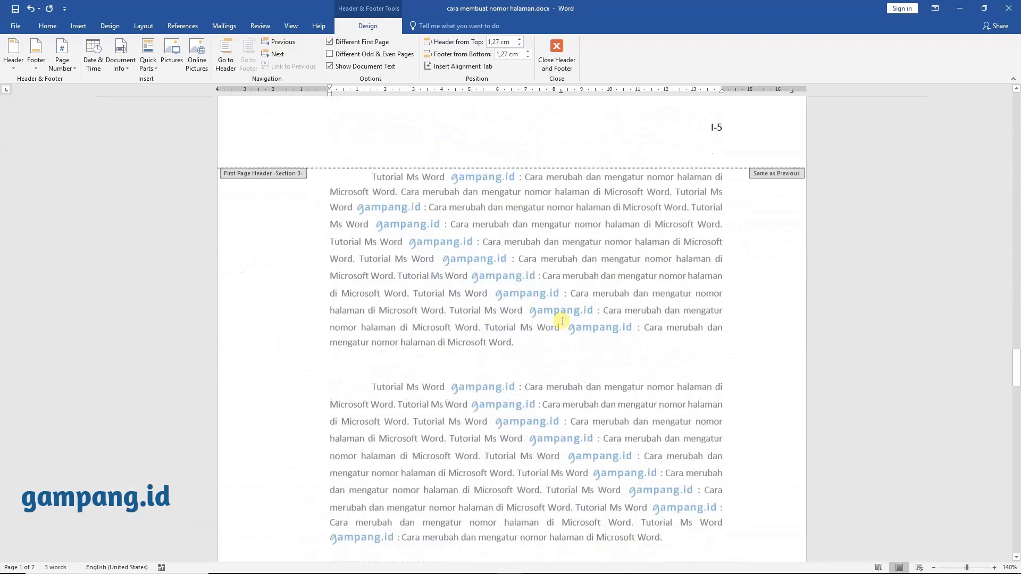
scroll(562, 321, down, 20)
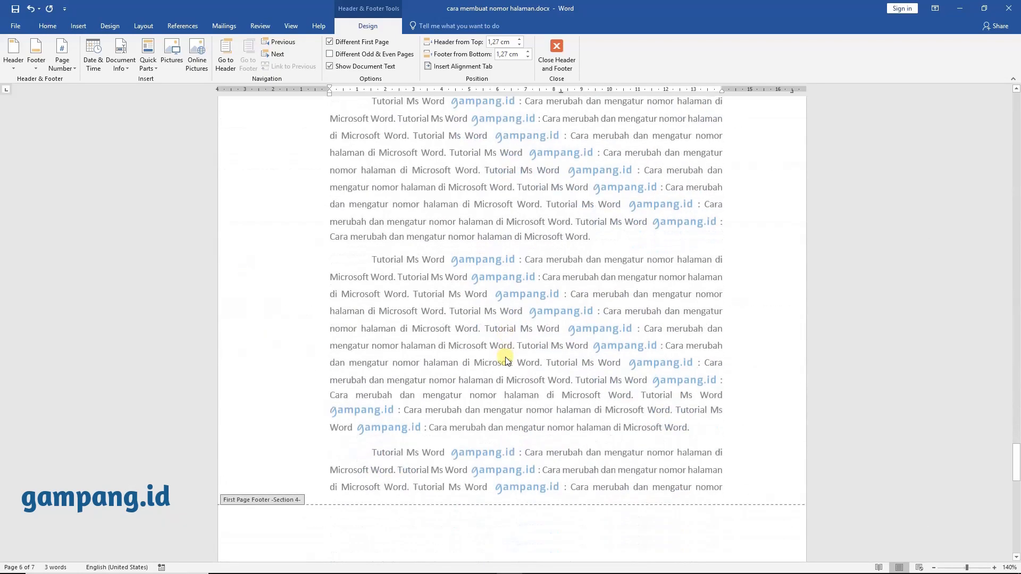
key(Left)
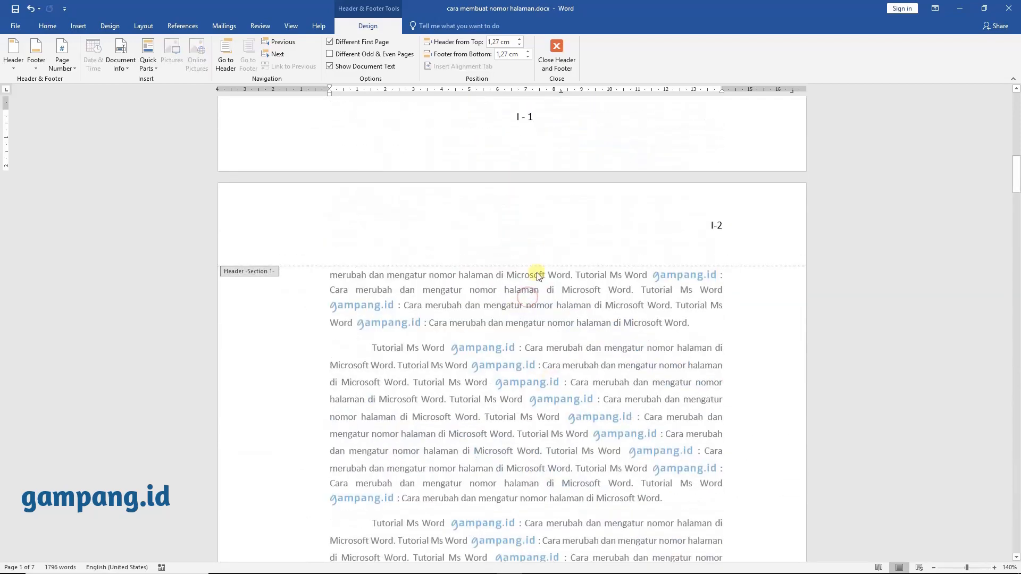
click(520, 238)
scroll(519, 238, down, 20)
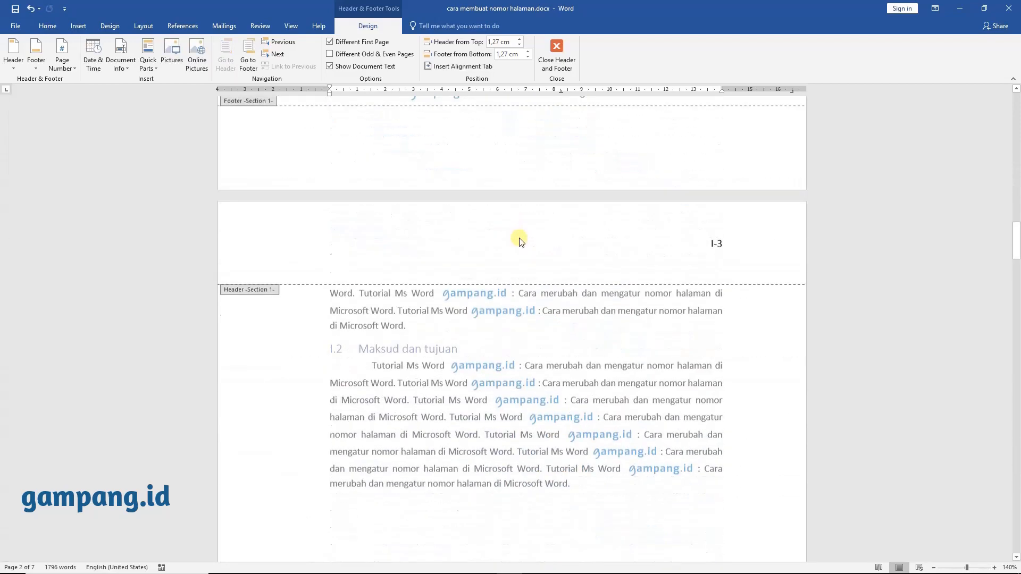
scroll(519, 237, down, 15)
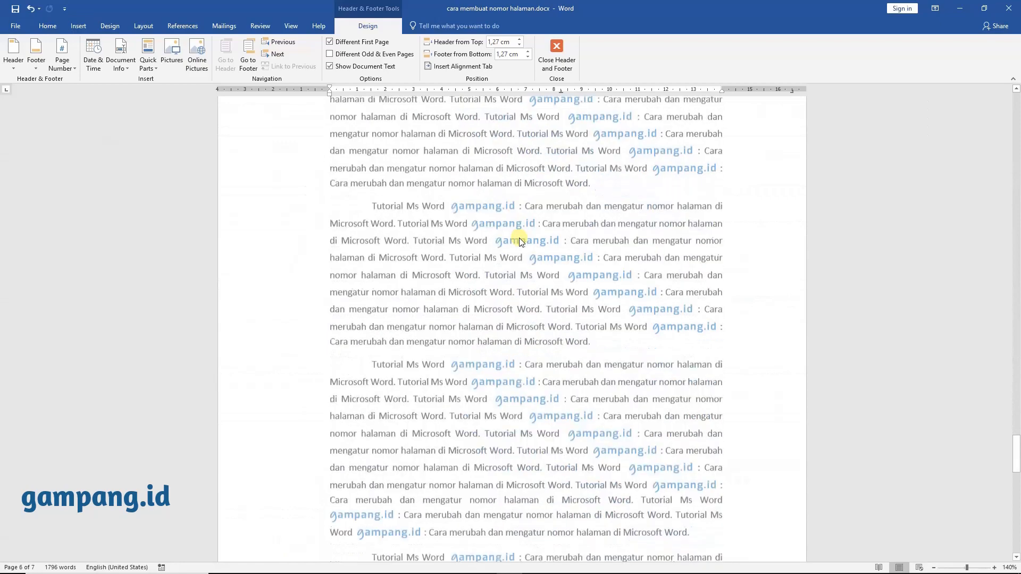
click(519, 216)
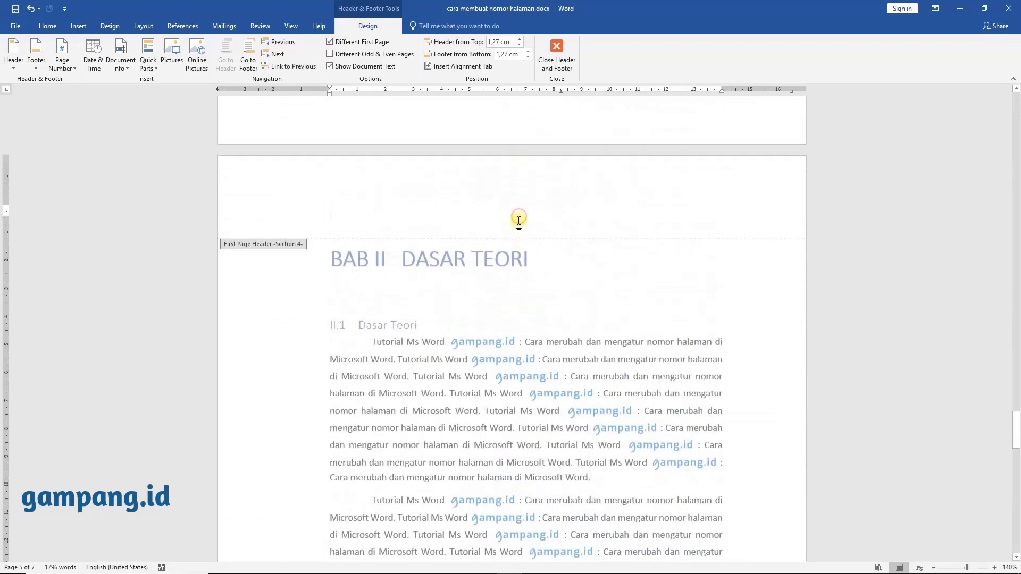
scroll(519, 219, down, 10)
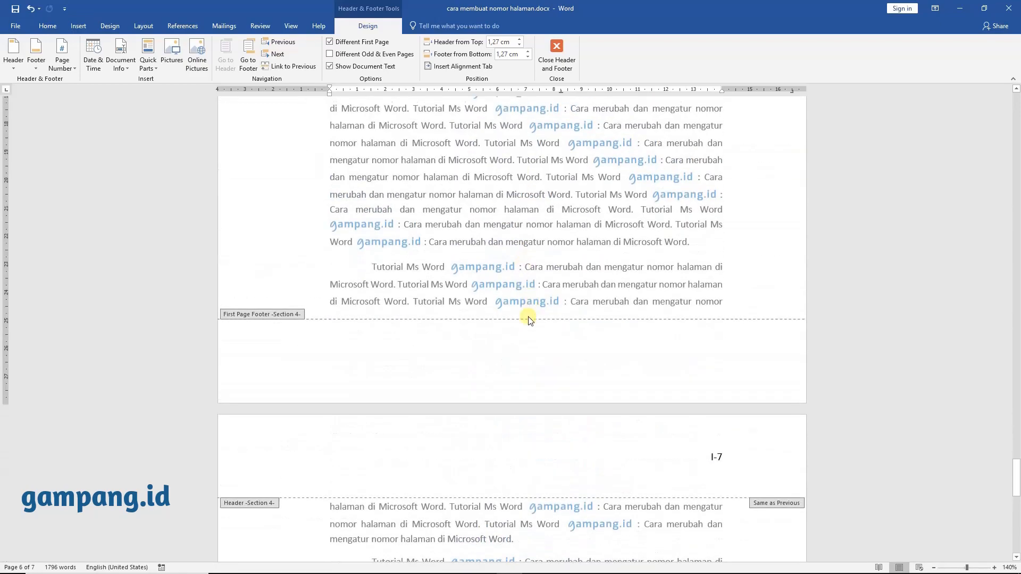
click(537, 372)
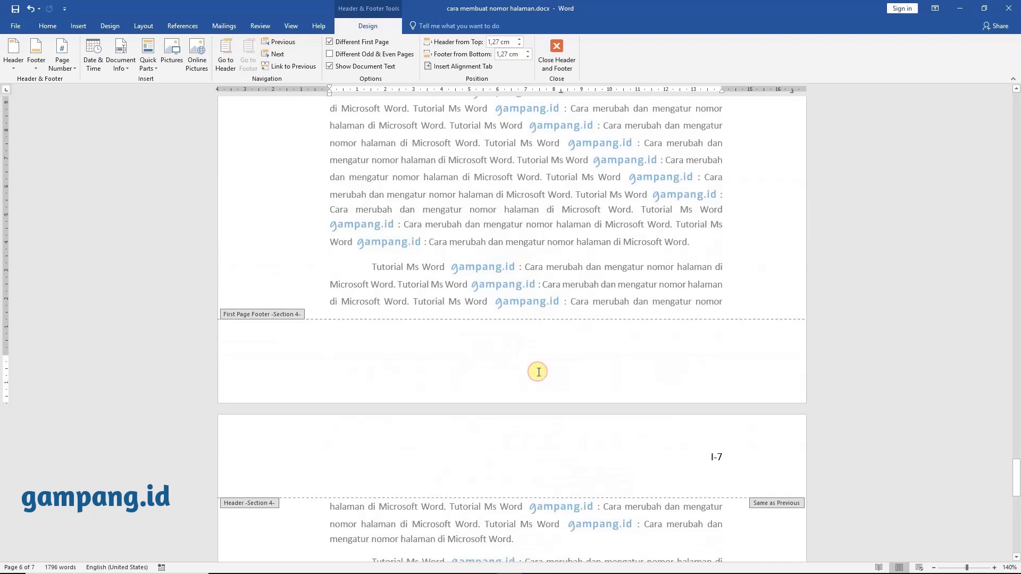
right_click(538, 372)
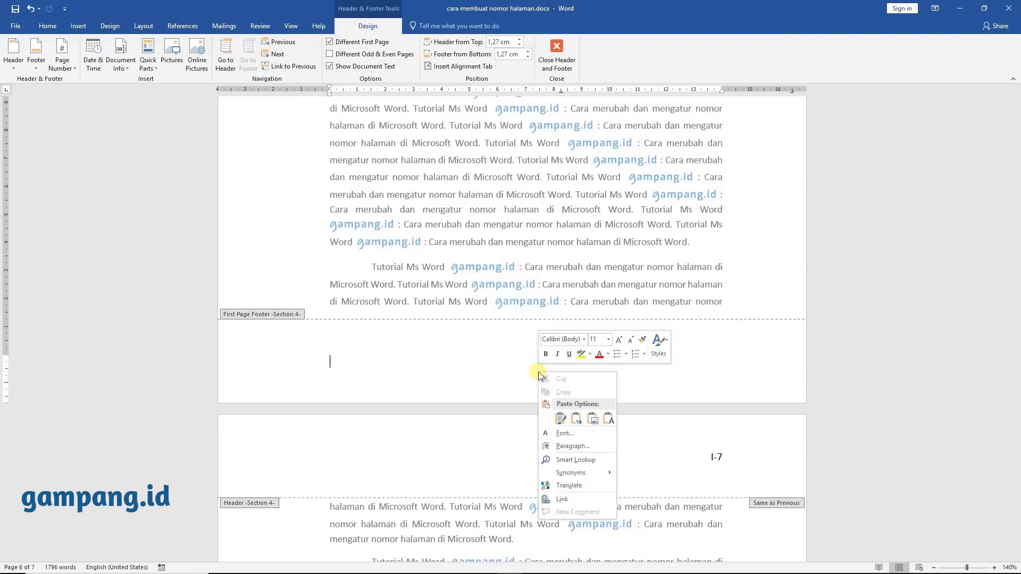
click(52, 27)
click(13, 51)
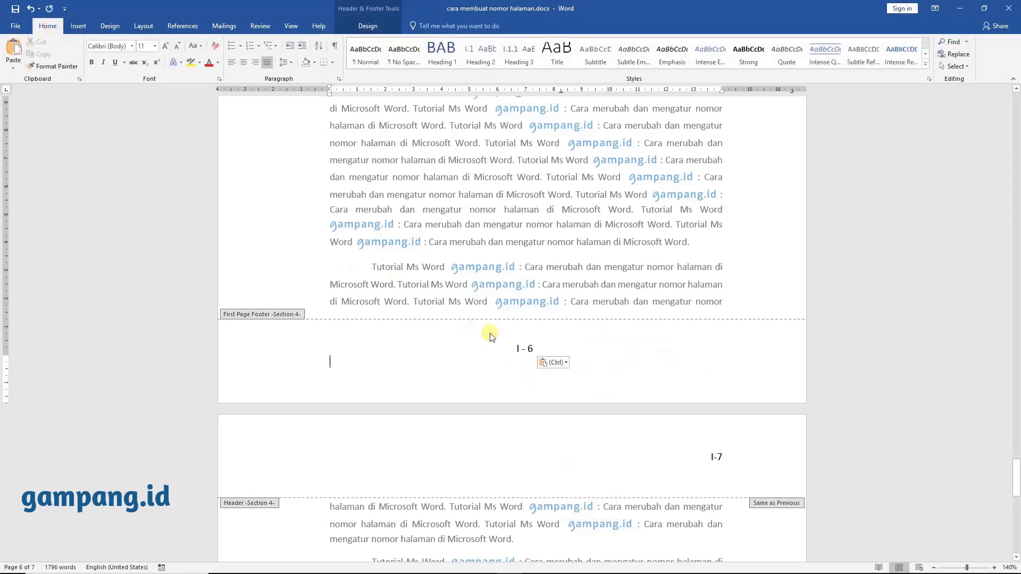
click(517, 348)
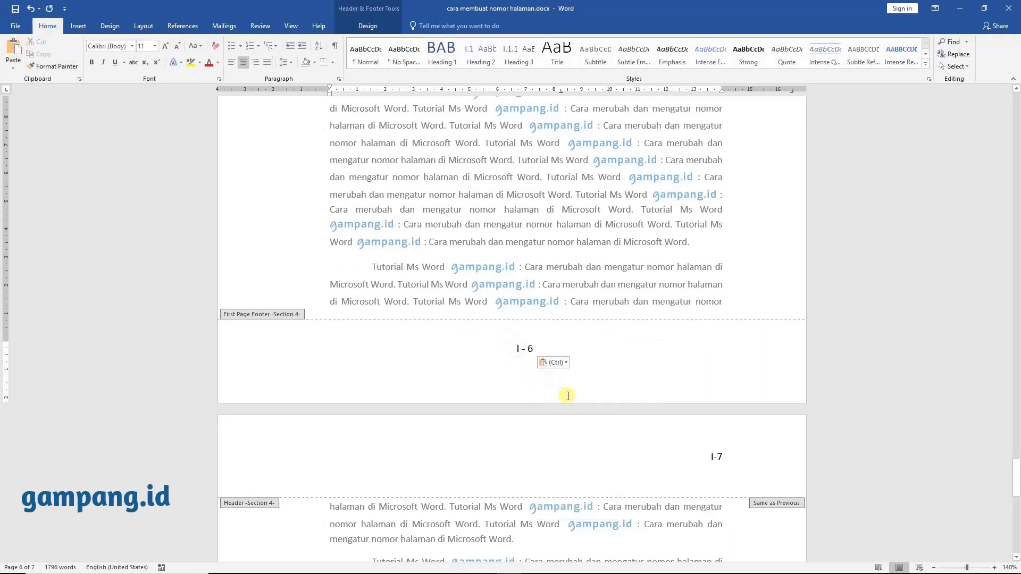
text(I)
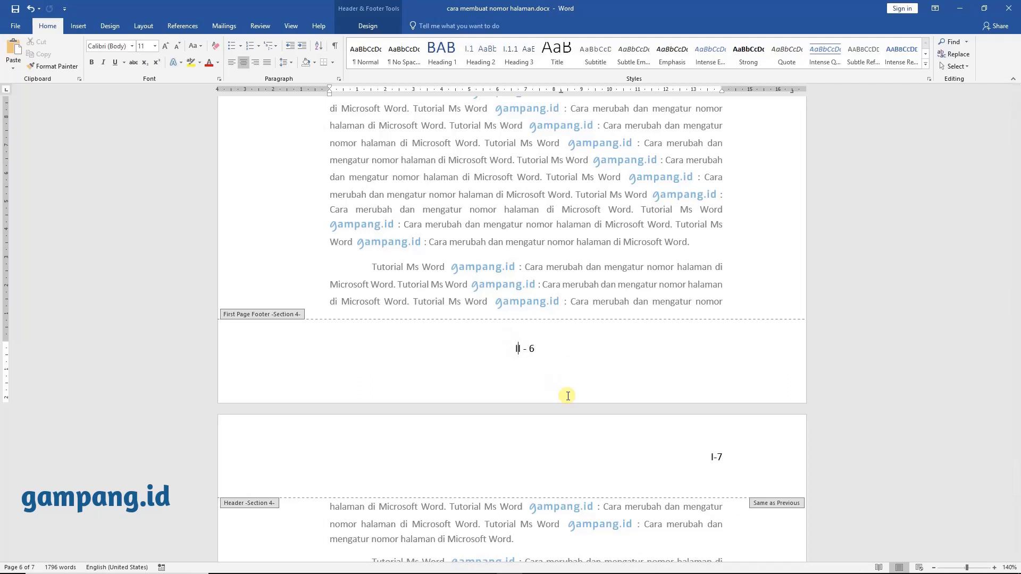
- Unlink the regular section 4 header on the page after the BAB II opening page from the previous section
click(715, 460)
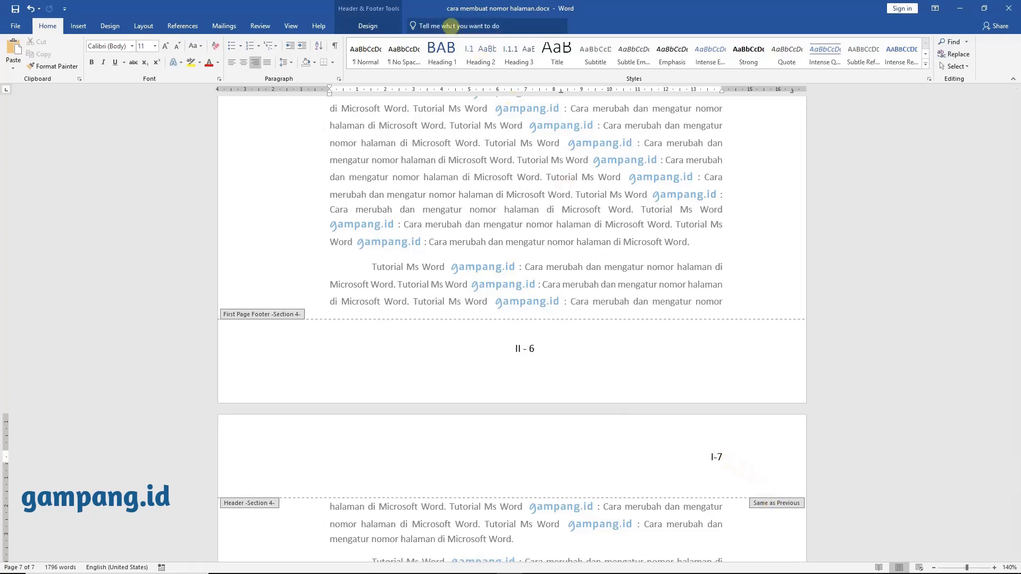
click(367, 24)
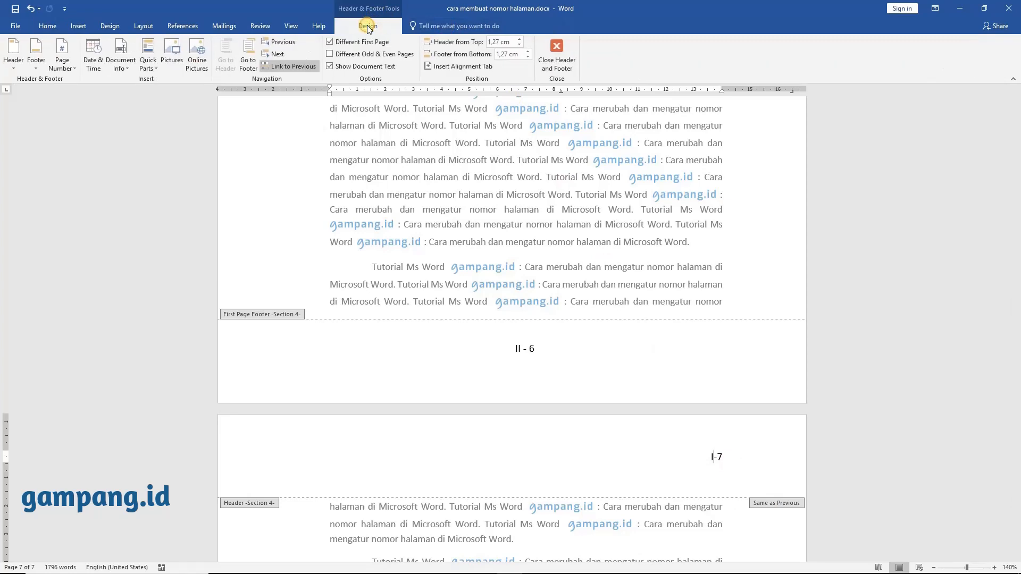
click(301, 66)
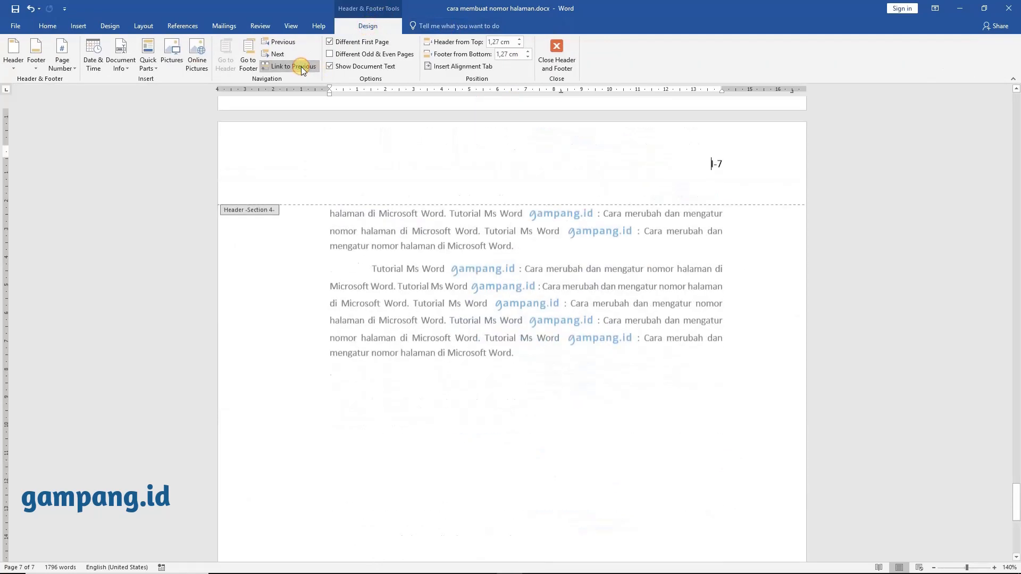
- Change the page number prefix in the regular section 4 header to "II" and return to the document body
scroll(701, 199, up, 2)
scroll(702, 199, up, 2)
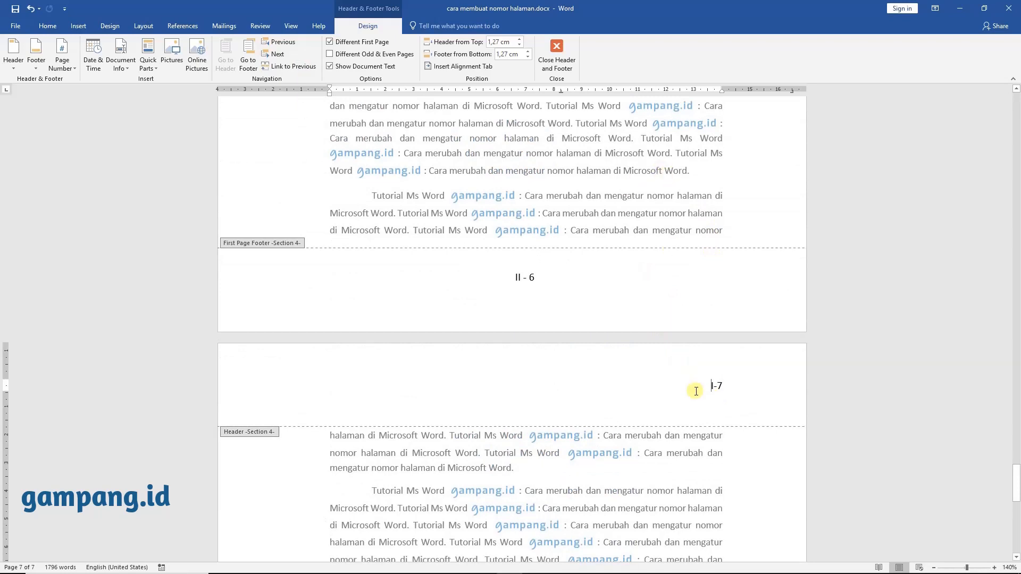
click(696, 392)
scroll(704, 465, down, 10)
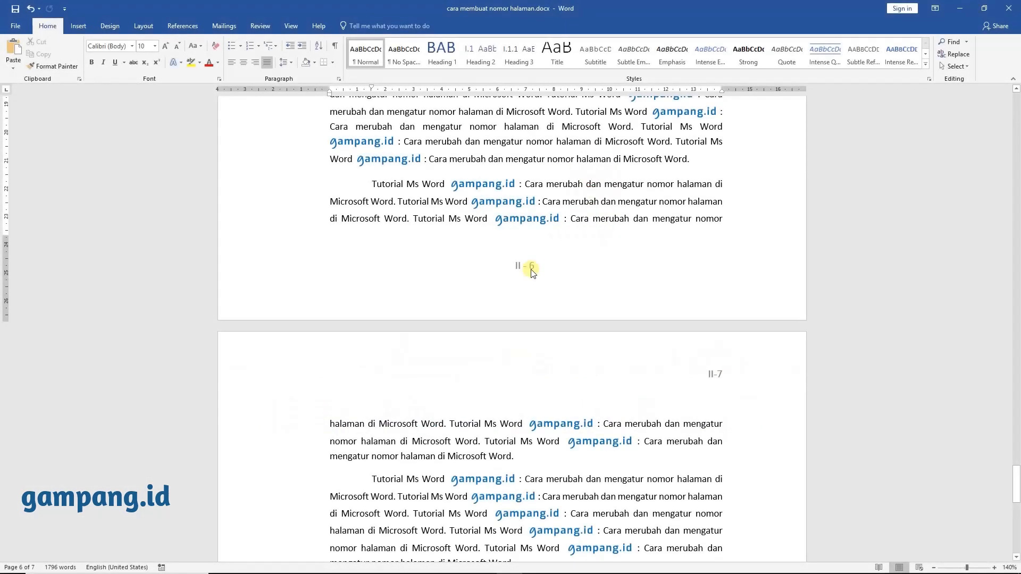
- Open the section 4 first-page footer and compare its page number with the numbering of the preceding section 3 page
double_click(531, 269)
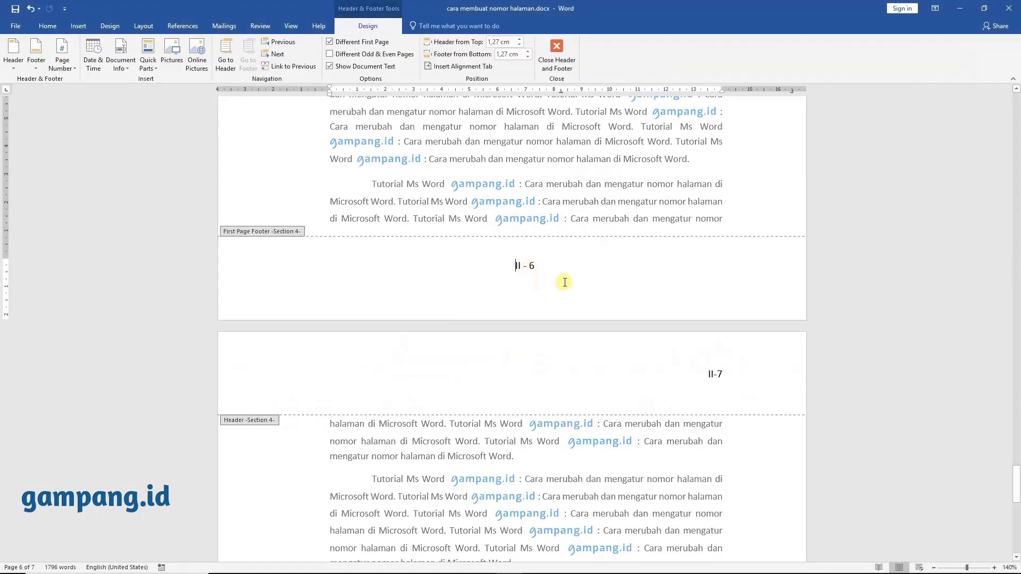
double_click(531, 265)
scroll(657, 291, up, 12)
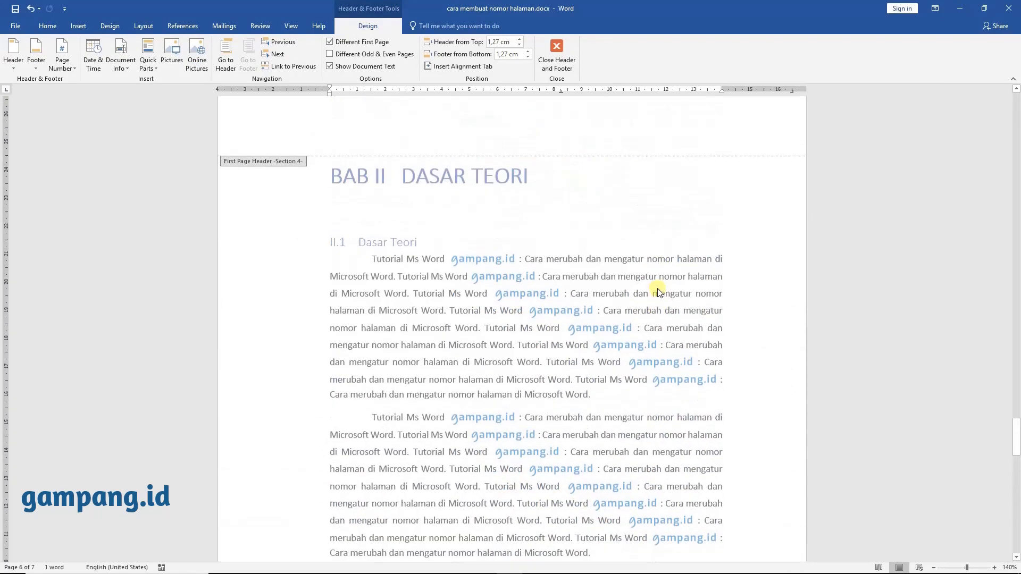
scroll(658, 291, down, 10)
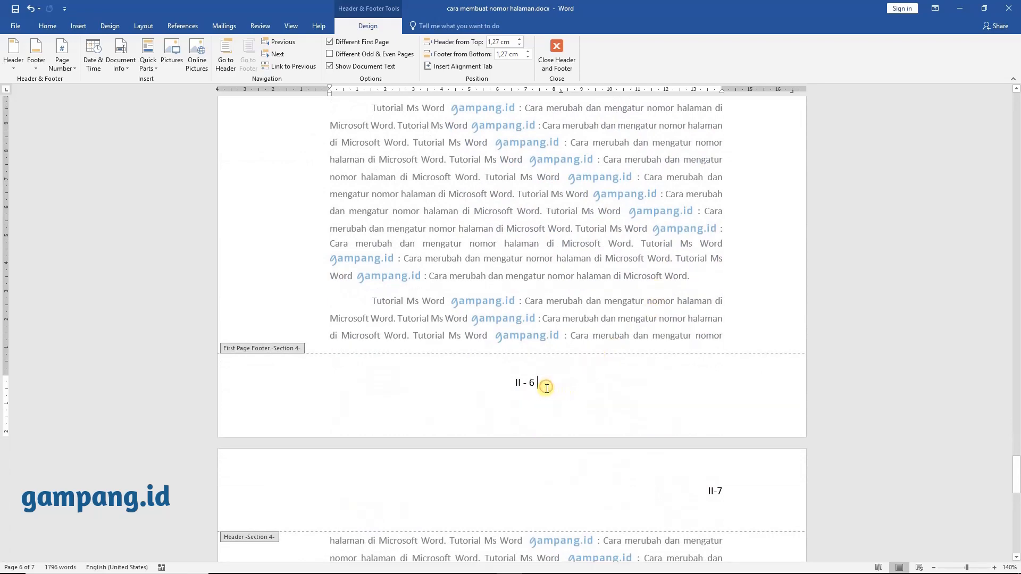
scroll(653, 324, up, 15)
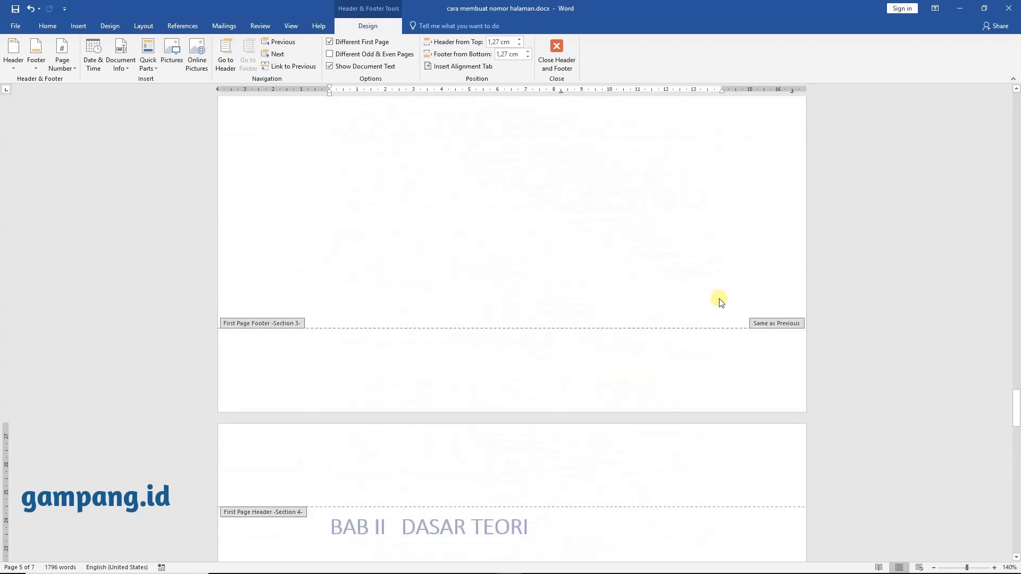
scroll(718, 302, up, 12)
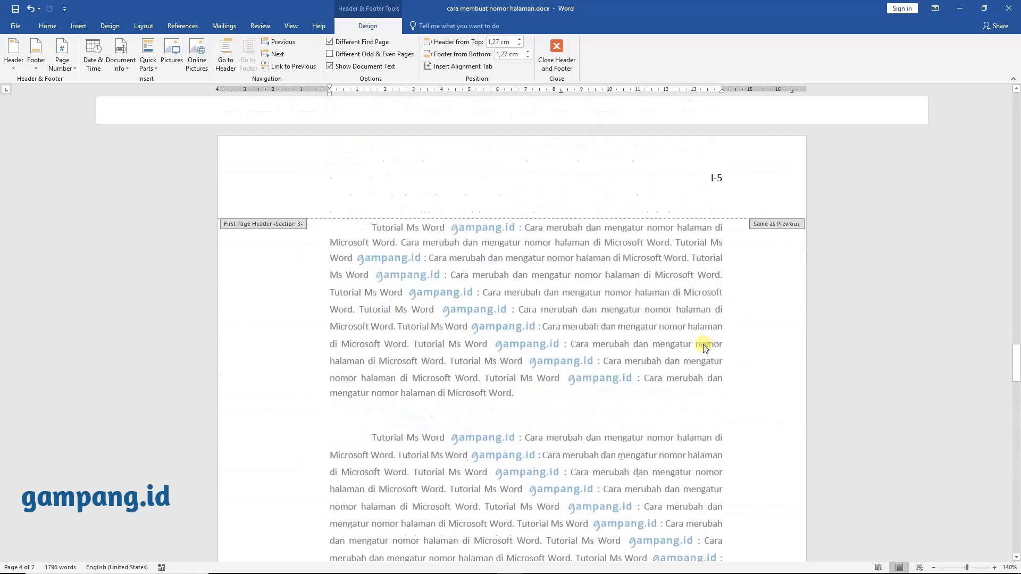
scroll(705, 348, down, 20)
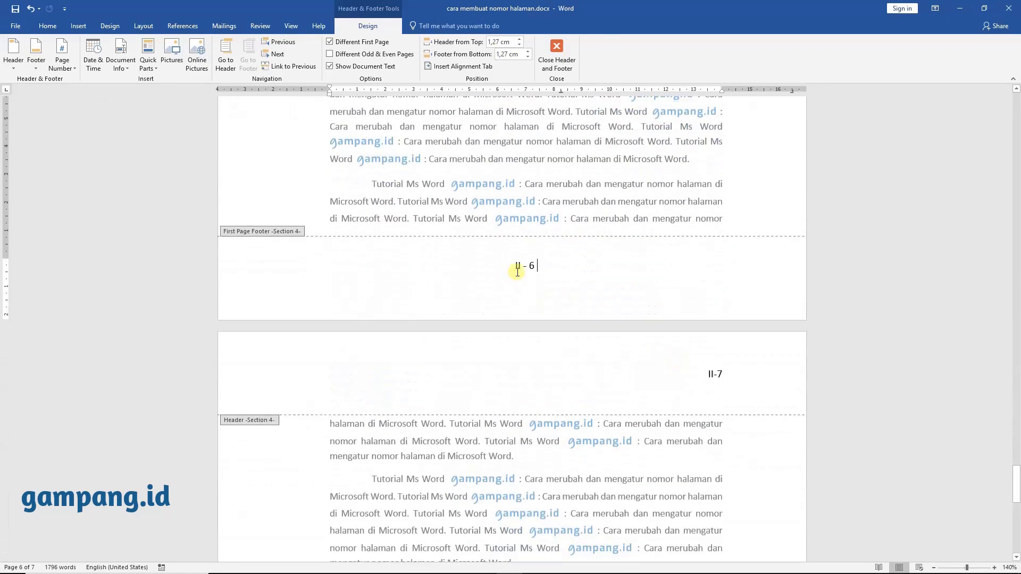
scroll(517, 272, up, 16)
scroll(474, 311, down, 15)
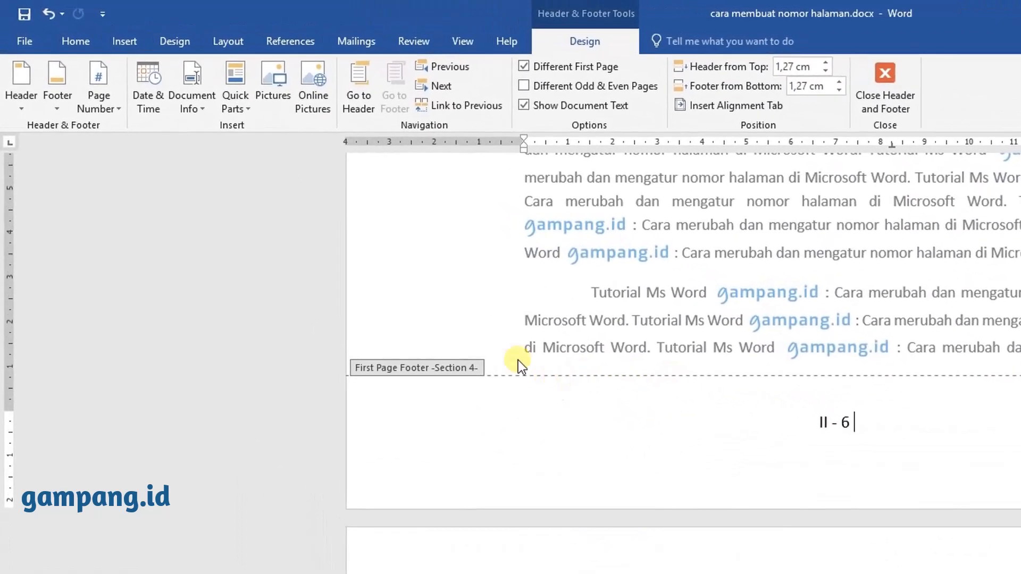
- Set the page numbering of section 4 to start at 1 instead of continuing from the previous section
click(91, 97)
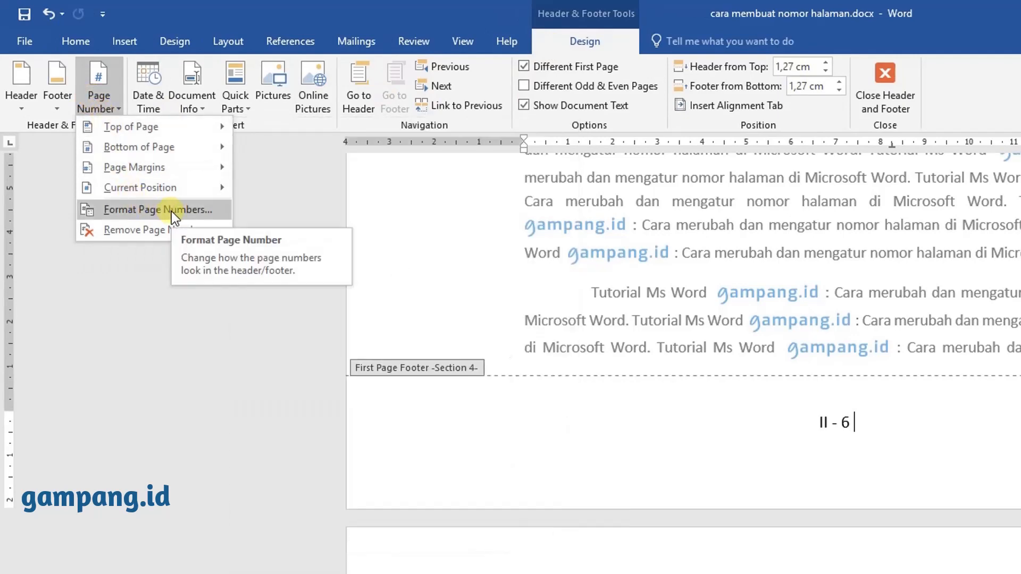
click(171, 212)
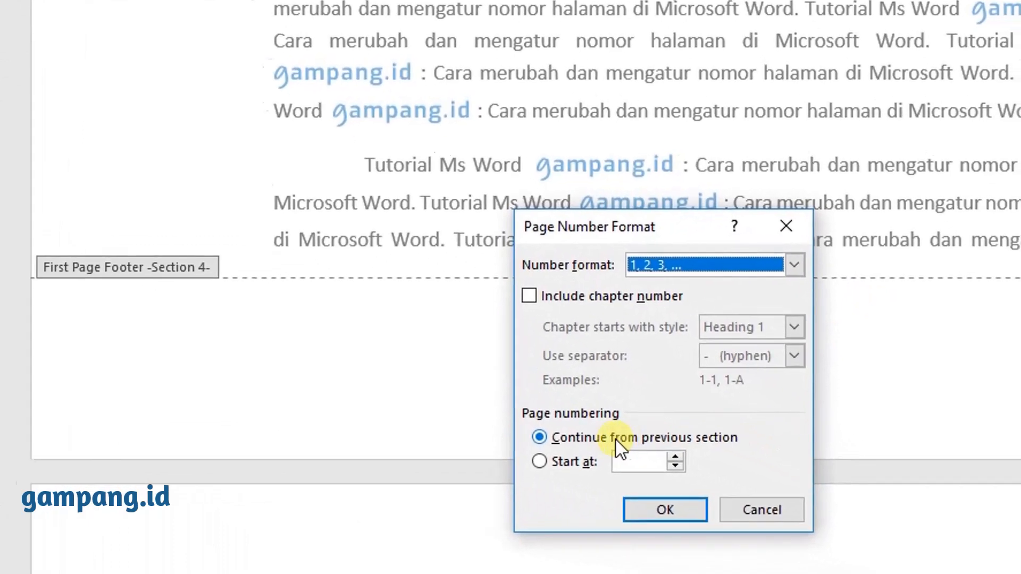
click(713, 469)
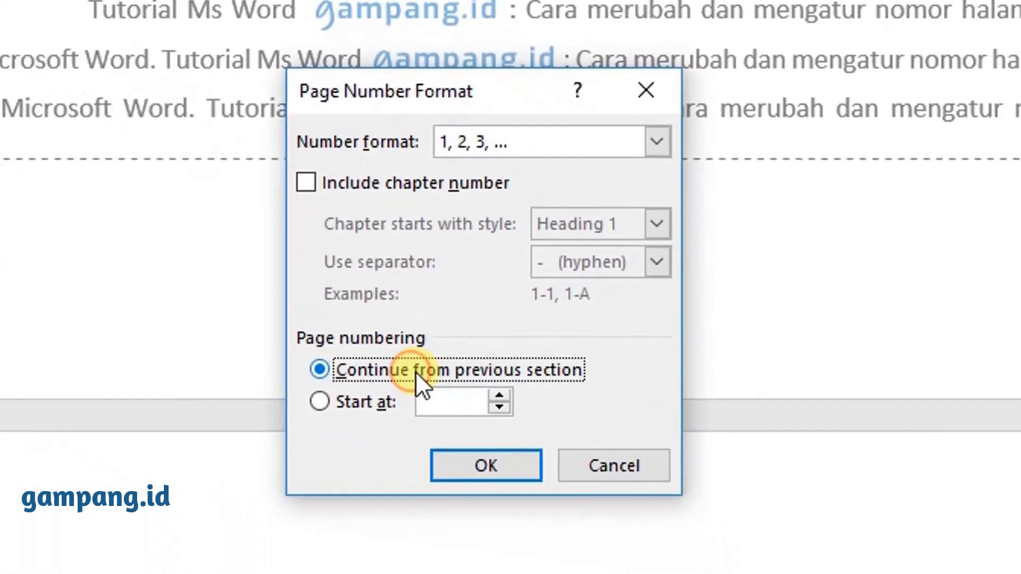
click(309, 390)
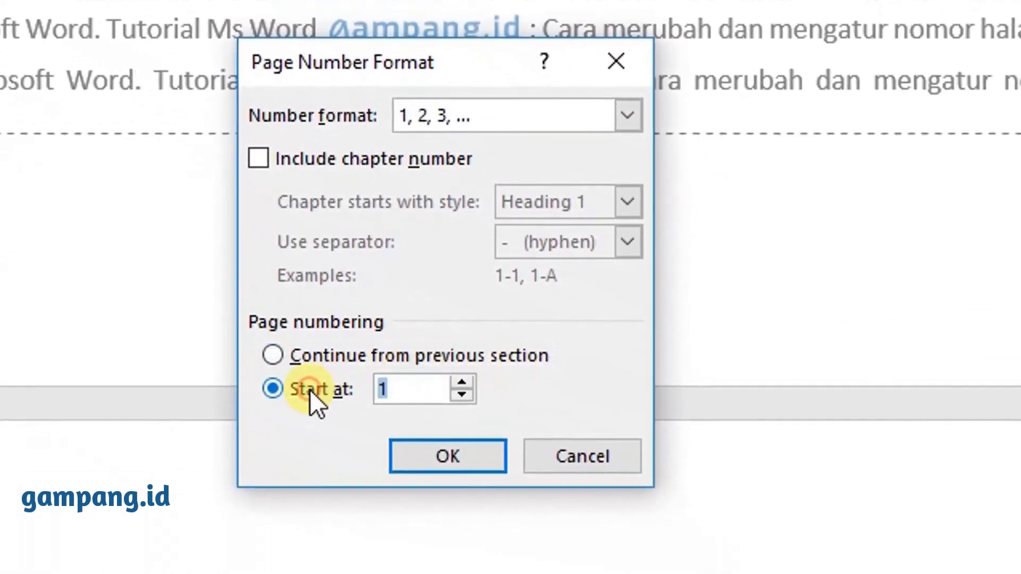
click(425, 390)
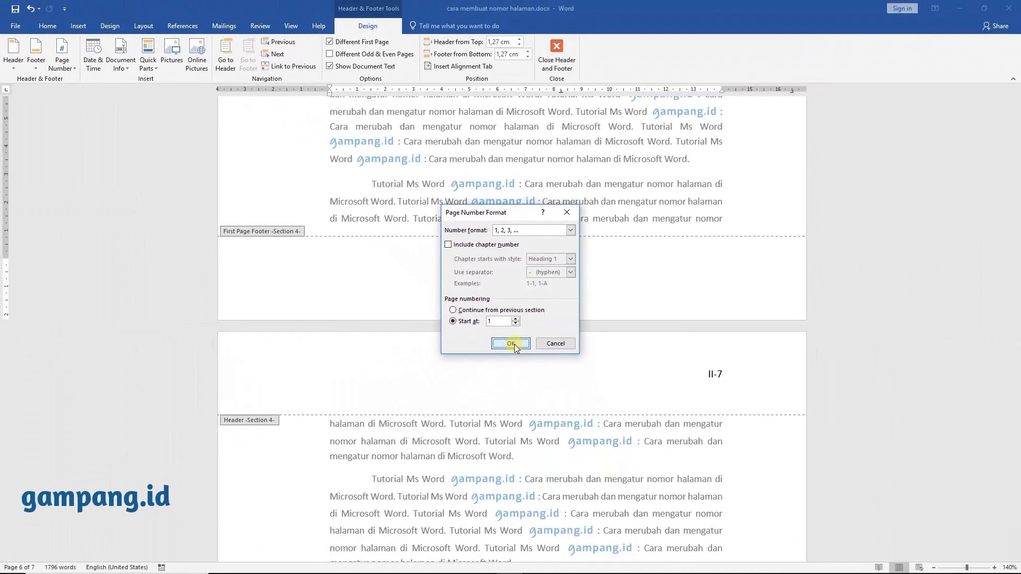
click(496, 369)
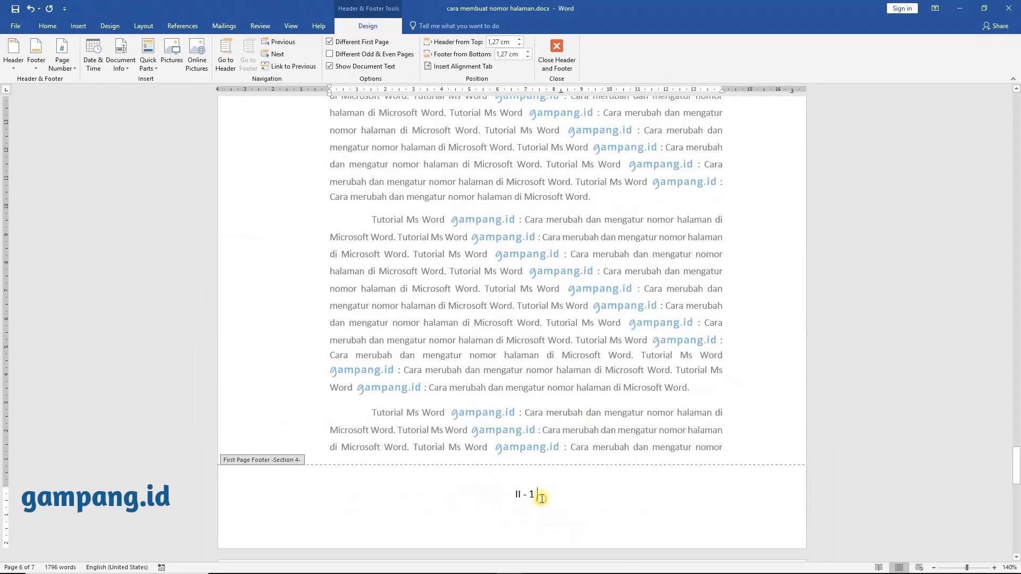
- Check the page numbers in the BAB II footer and the following page's header, closing header and footer editing
scroll(540, 496, down, 6)
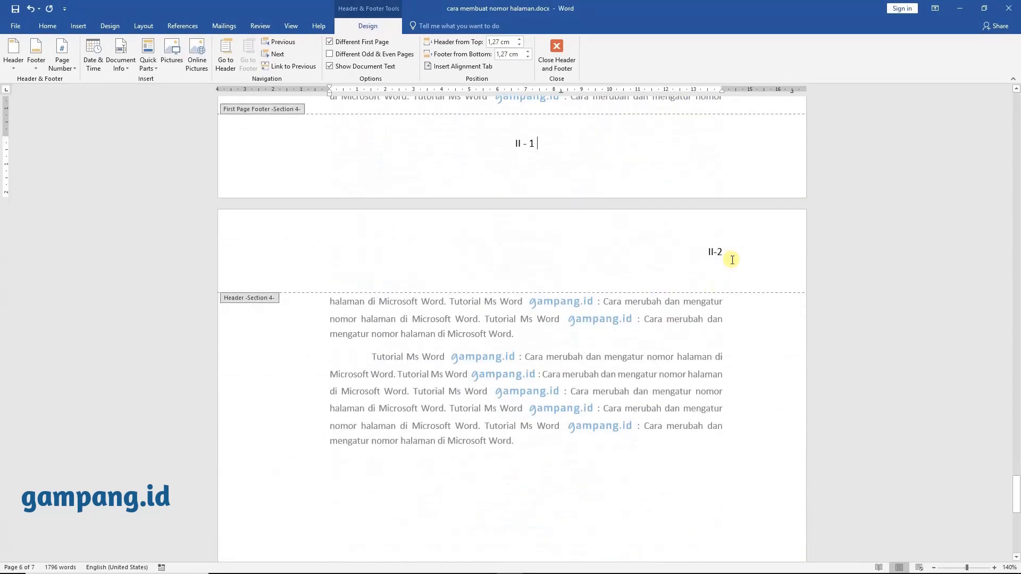
scroll(598, 388, down, 8)
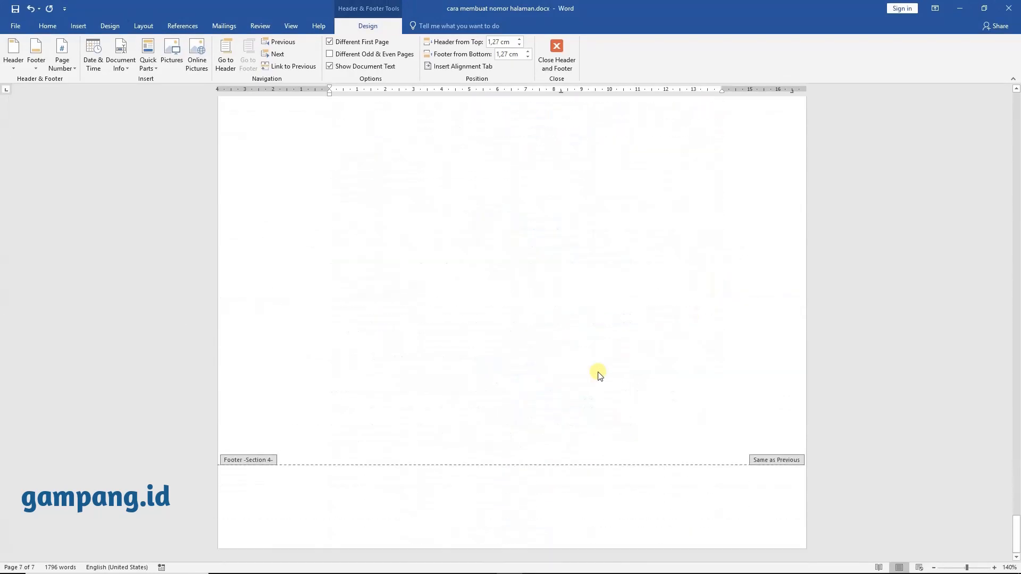
scroll(598, 372, up, 8)
double_click(542, 472)
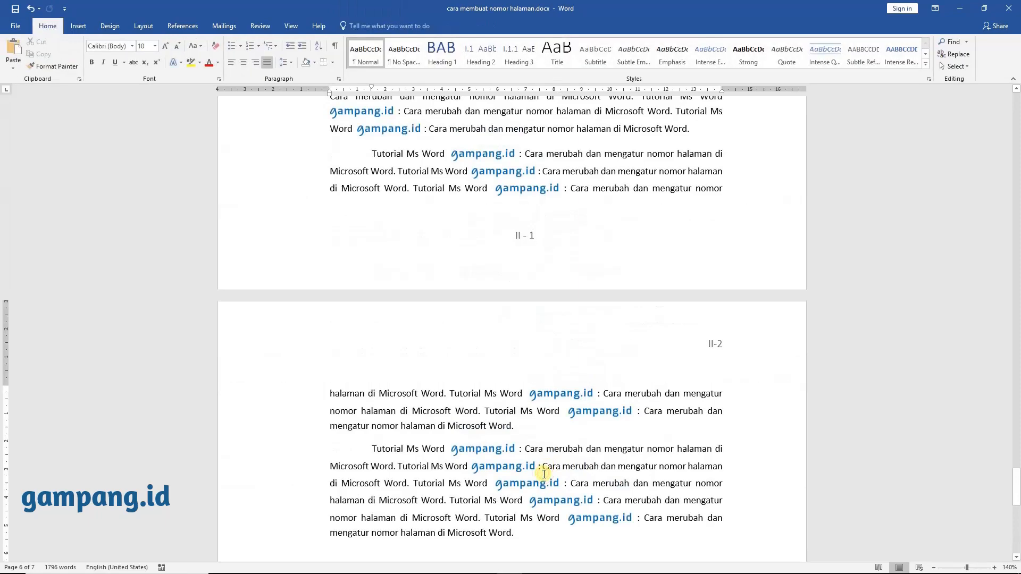
scroll(555, 238, up, 5)
scroll(557, 240, up, 4)
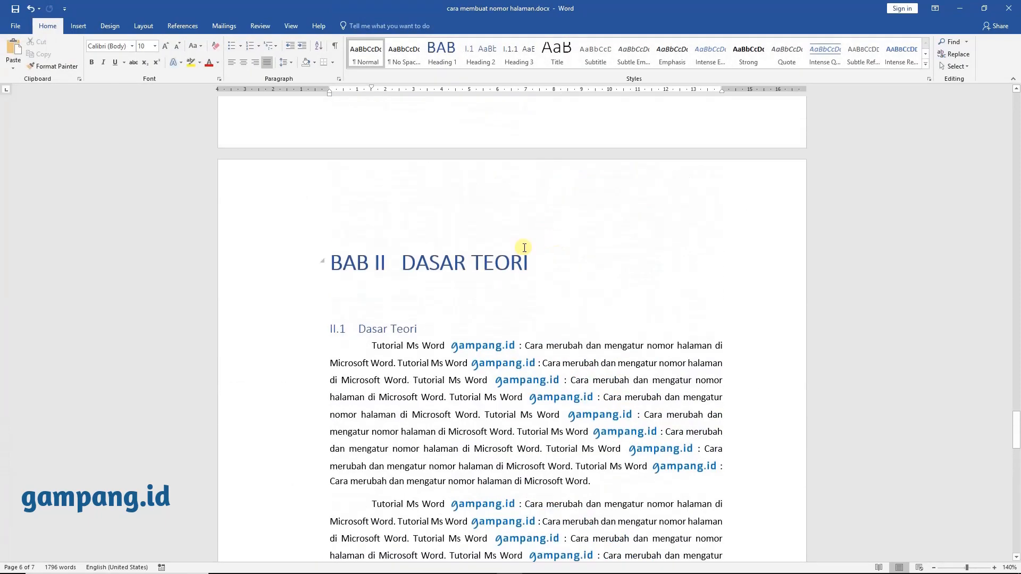
scroll(408, 272, down, 6)
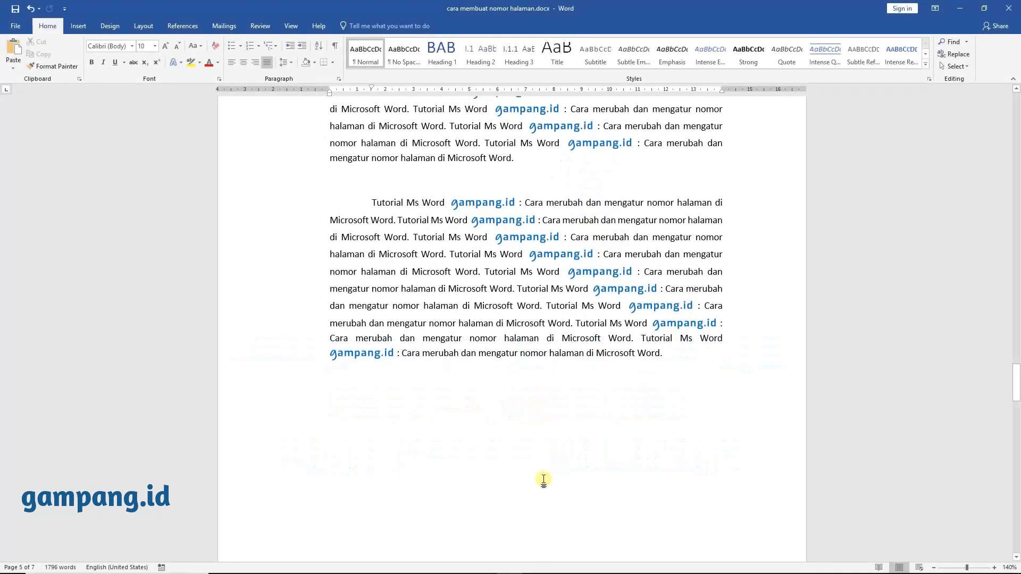
- Review the page numbers back to the first page, opening the section 1 first-page footer and returning to the document body
scroll(544, 479, up, 10)
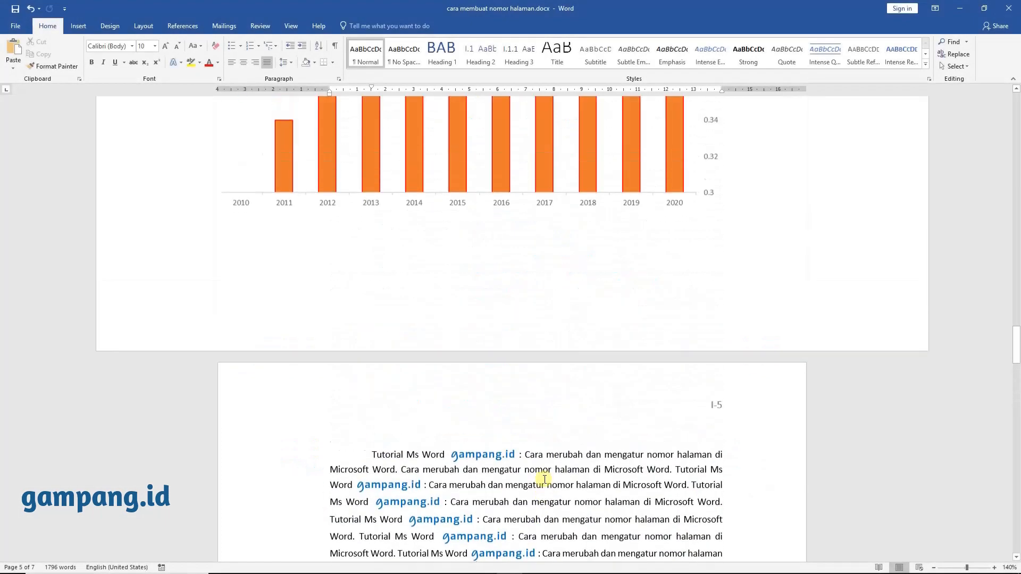
scroll(544, 479, up, 15)
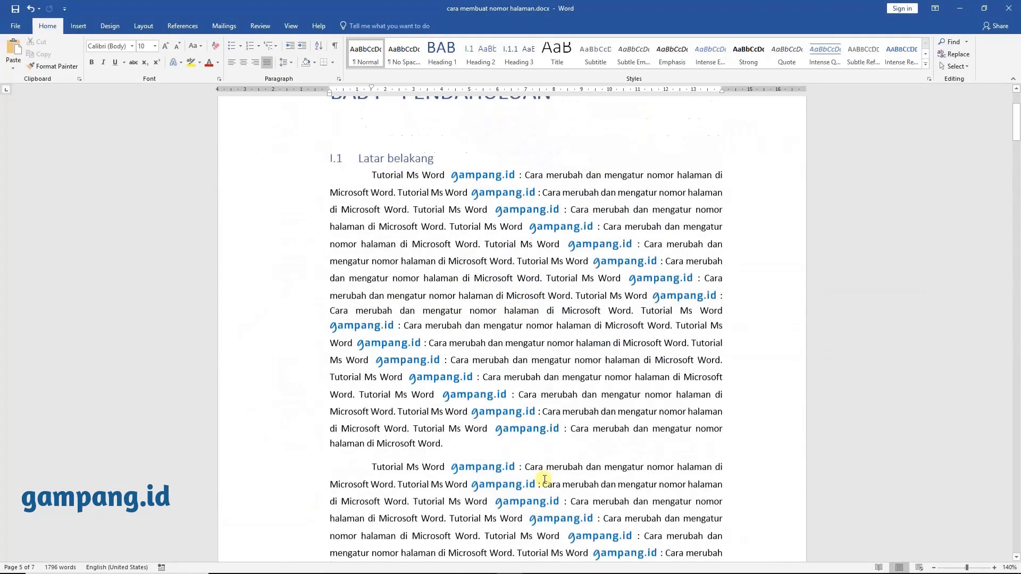
scroll(543, 477, down, 9)
double_click(518, 423)
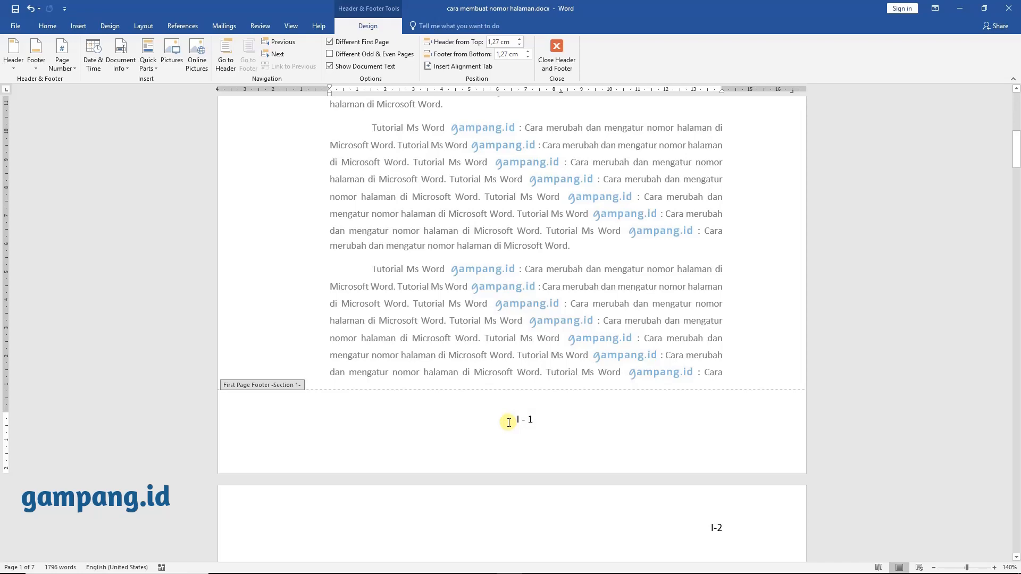
scroll(509, 422, up, 9)
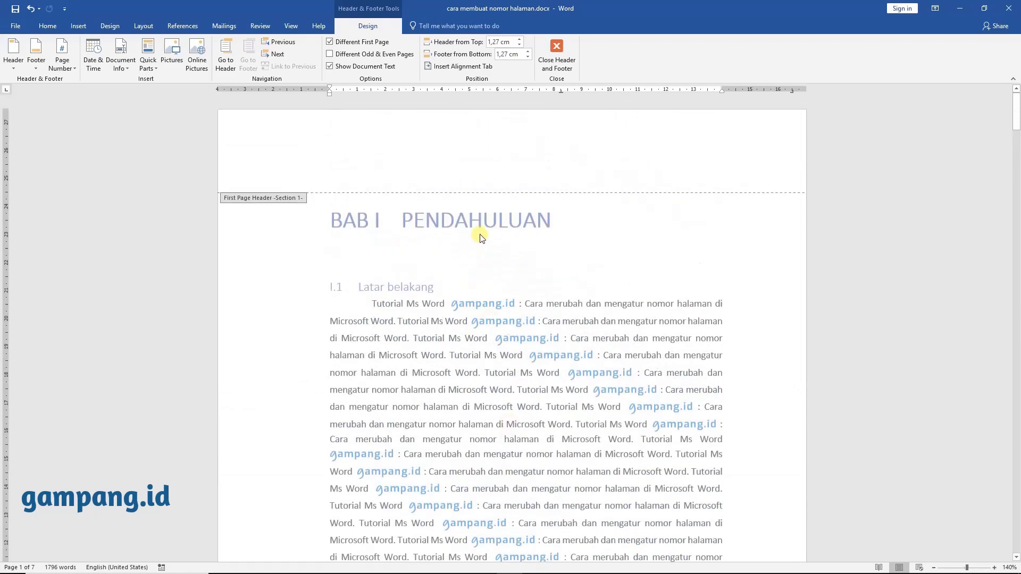
double_click(485, 323)
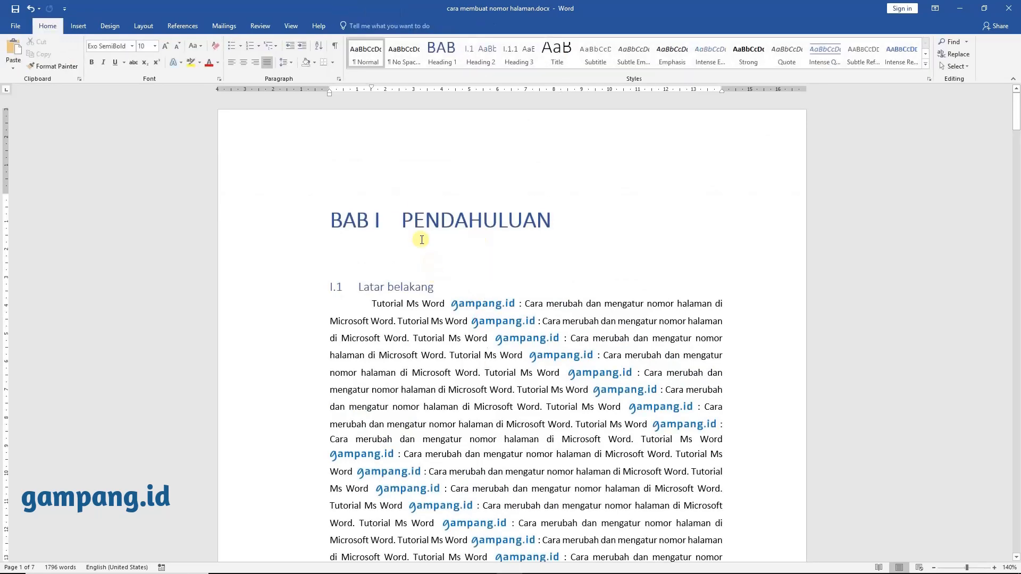
- Check which style is applied to the BAB I PENDAHULUAN and BAB II DASAR TEORI chapter titles
click(337, 218)
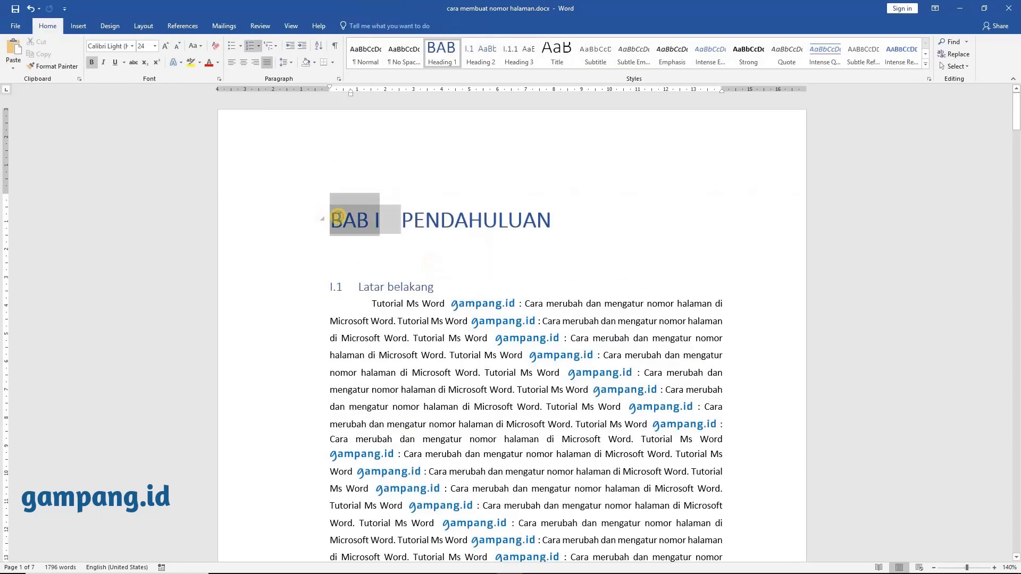
click(460, 224)
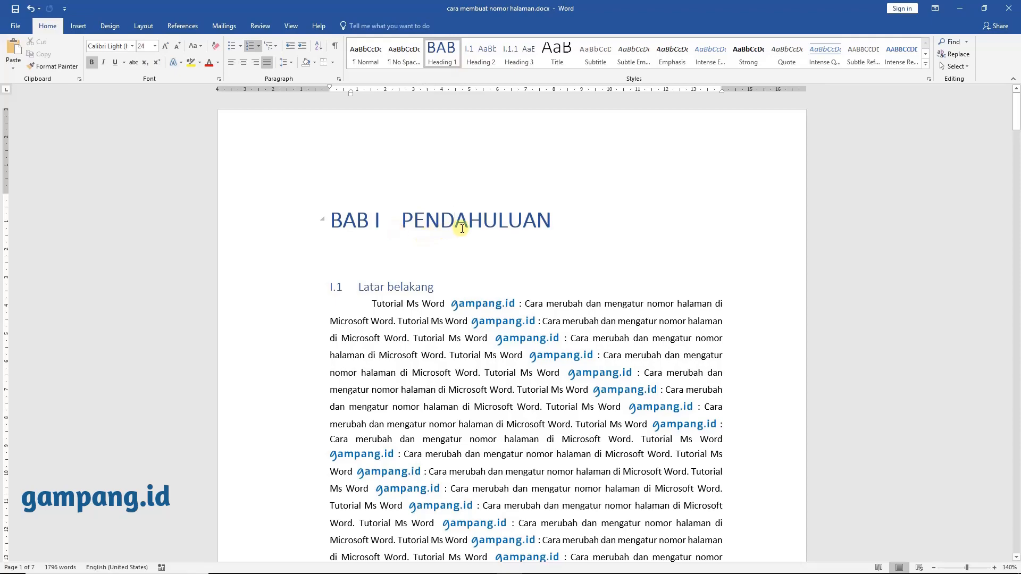
scroll(438, 529, down, 5)
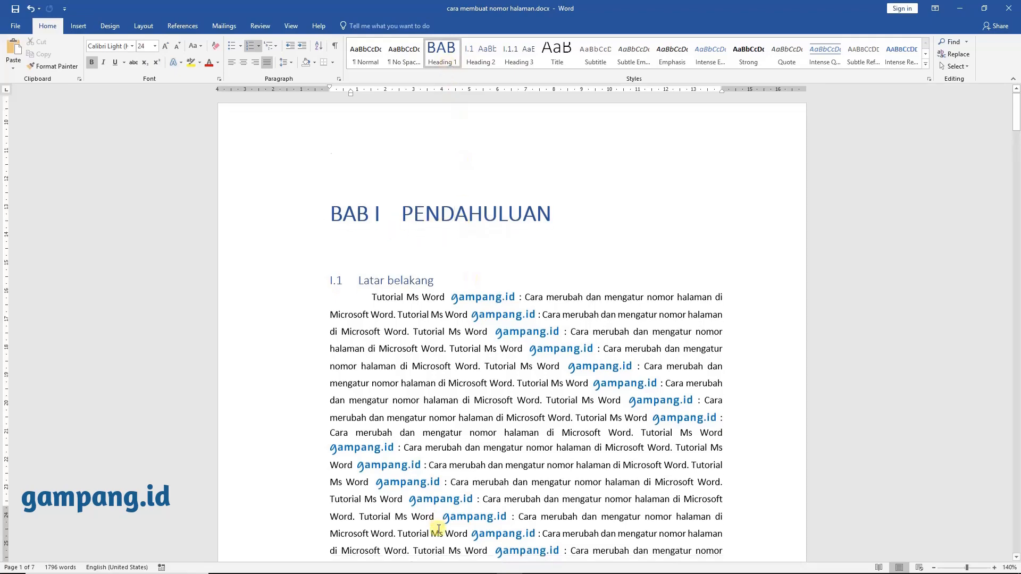
scroll(438, 529, down, 15)
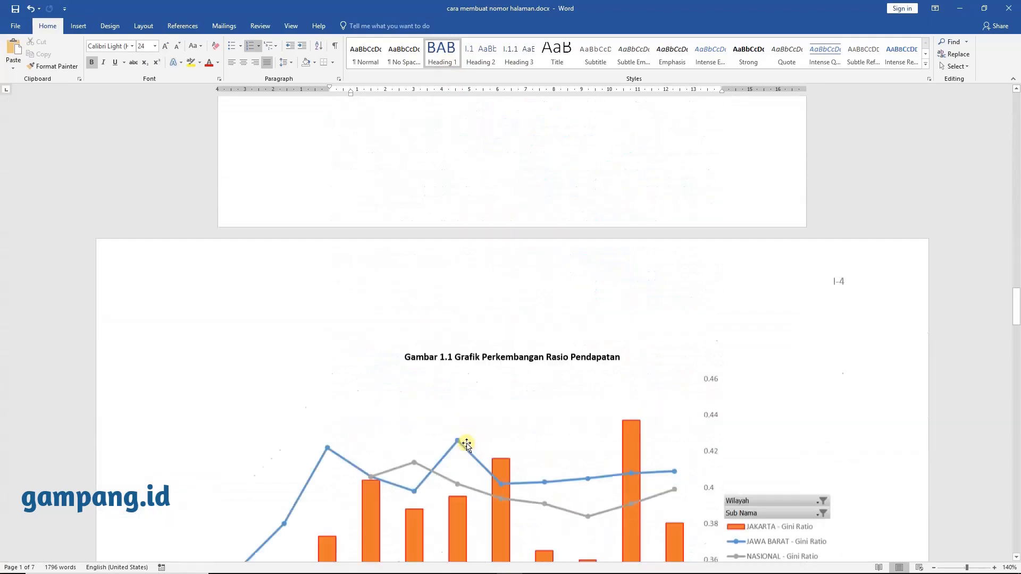
scroll(466, 444, down, 15)
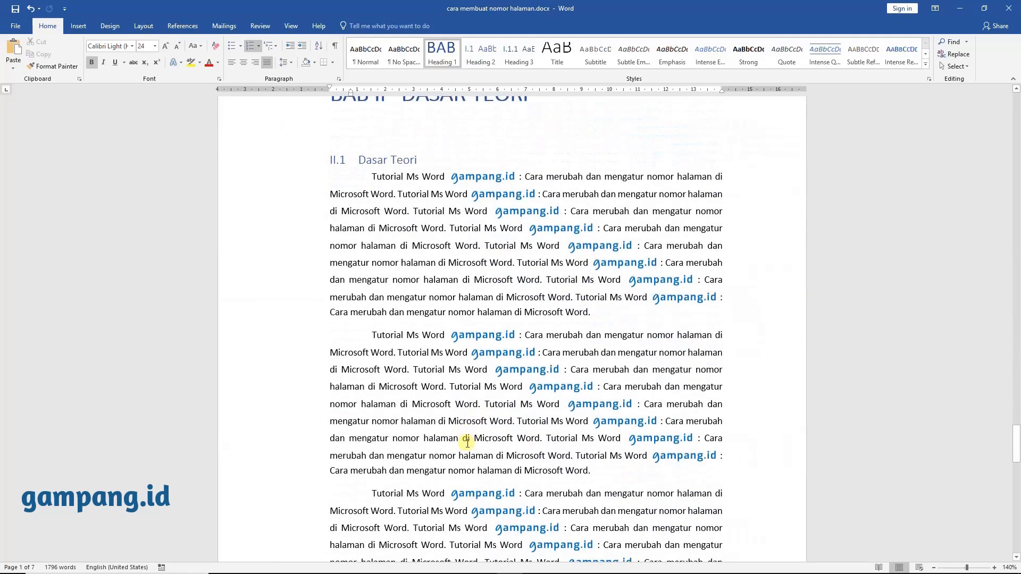
scroll(466, 444, up, 4)
click(423, 327)
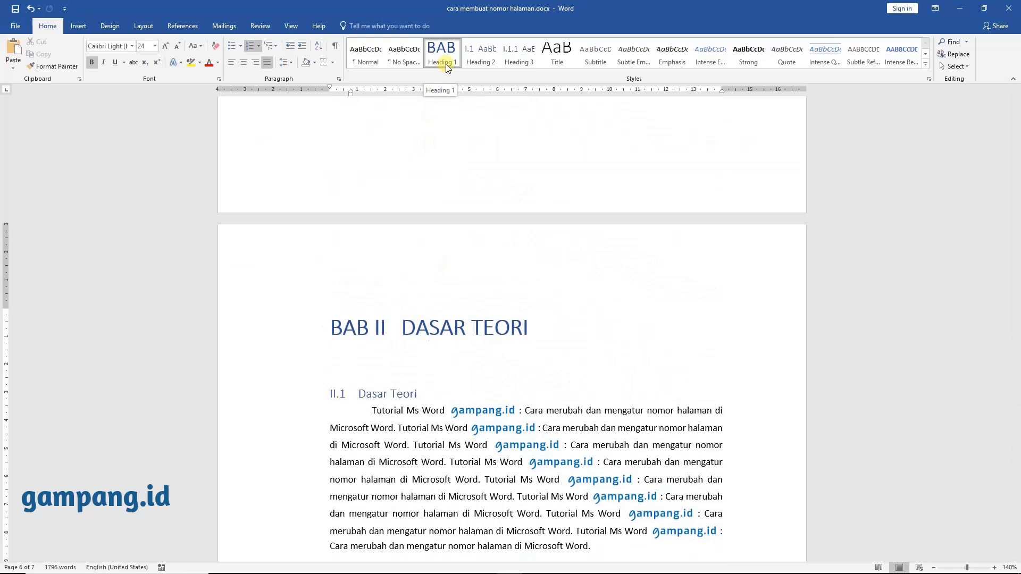
scroll(536, 343, down, 5)
scroll(536, 343, up, 3)
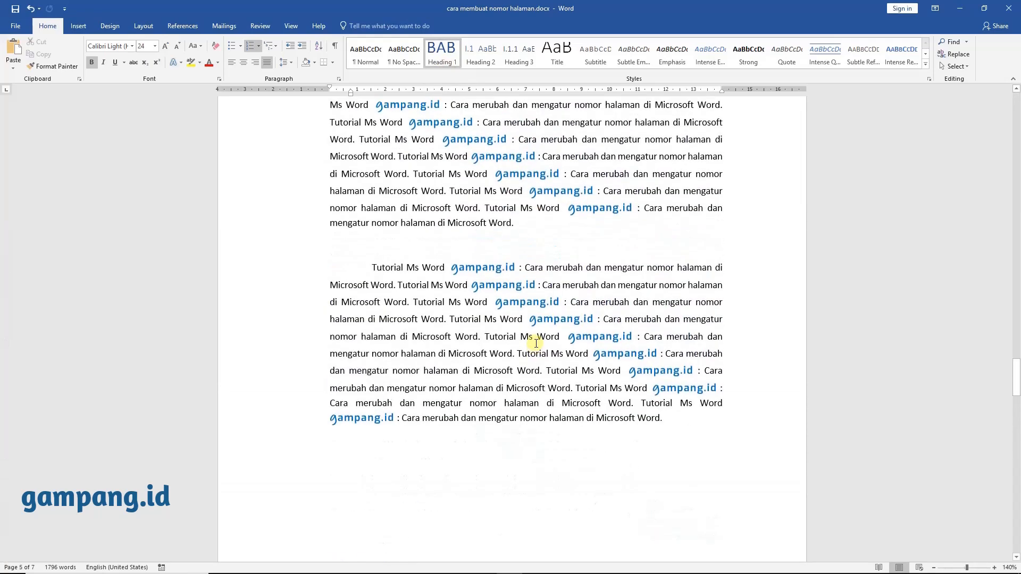
scroll(536, 343, up, 3)
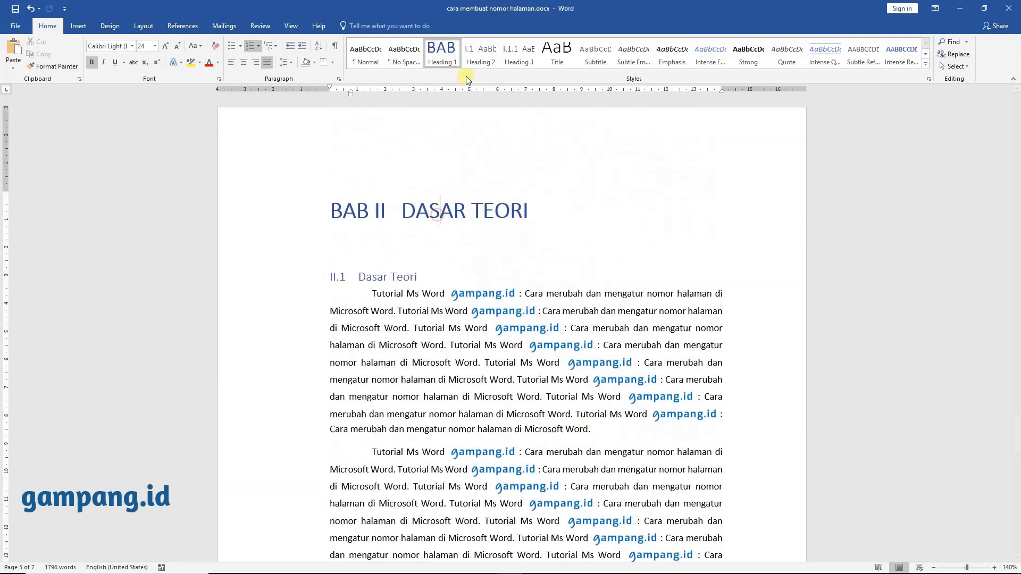
scroll(535, 259, up, 20)
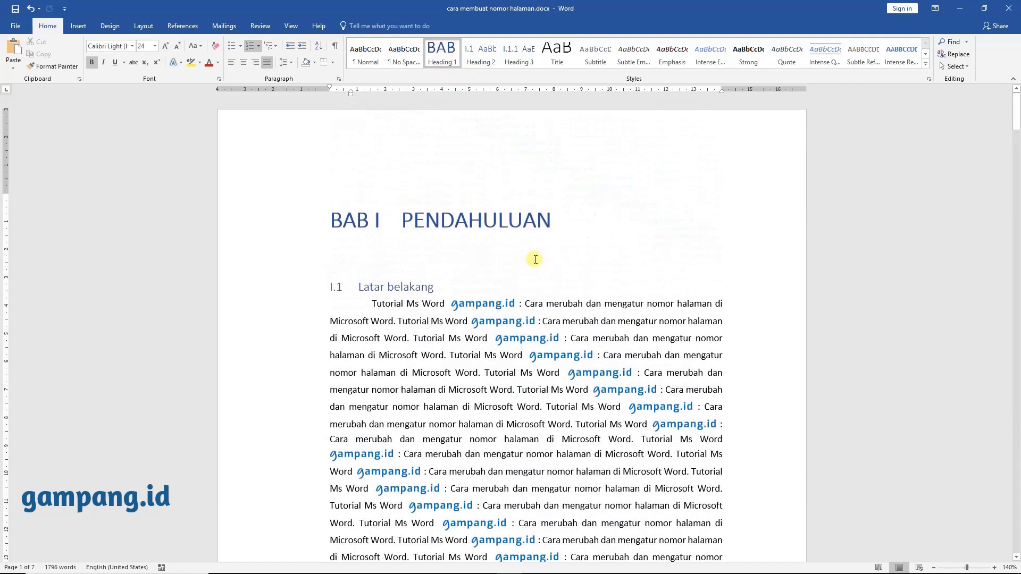
- Format the section 1 first-page footer's page number to include the chapter number, with chapters starting with style Heading 1
scroll(536, 260, down, 9)
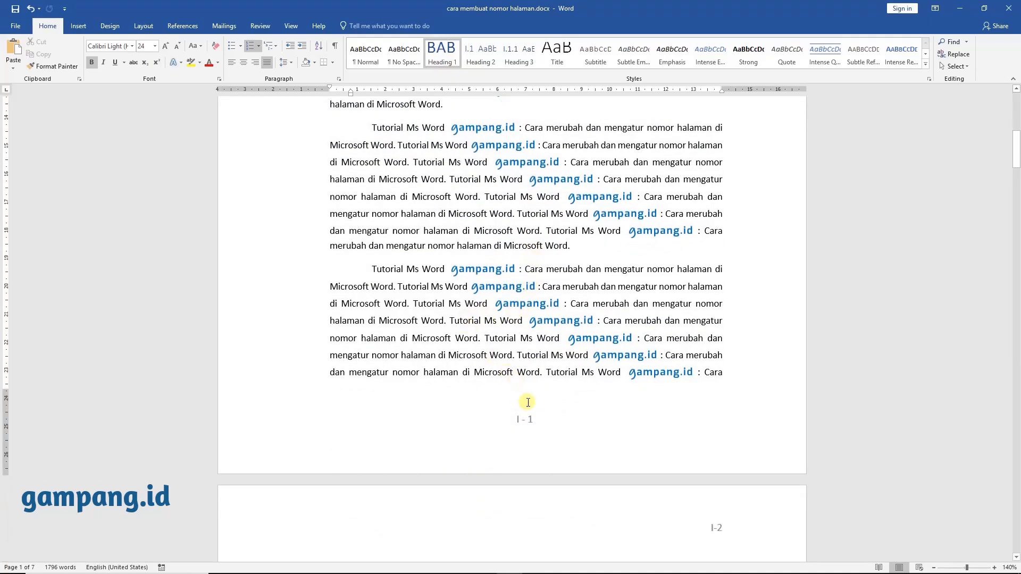
double_click(531, 424)
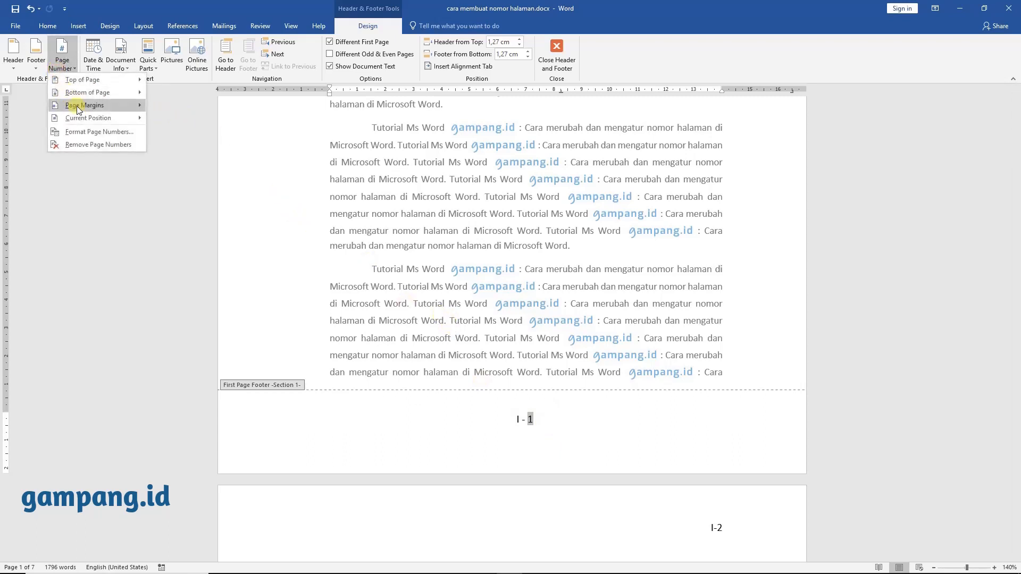
mouse_move(76, 106)
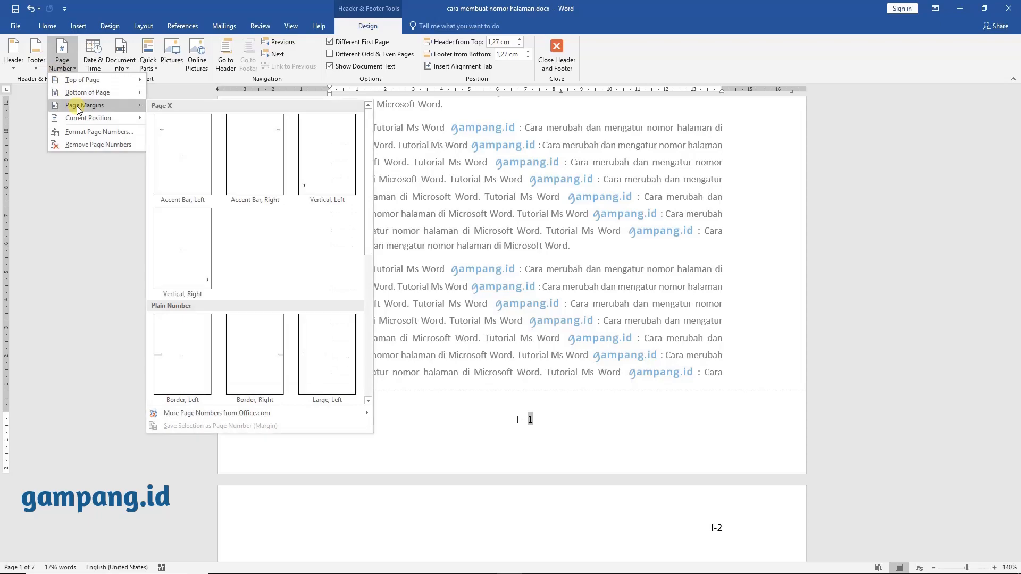
click(104, 133)
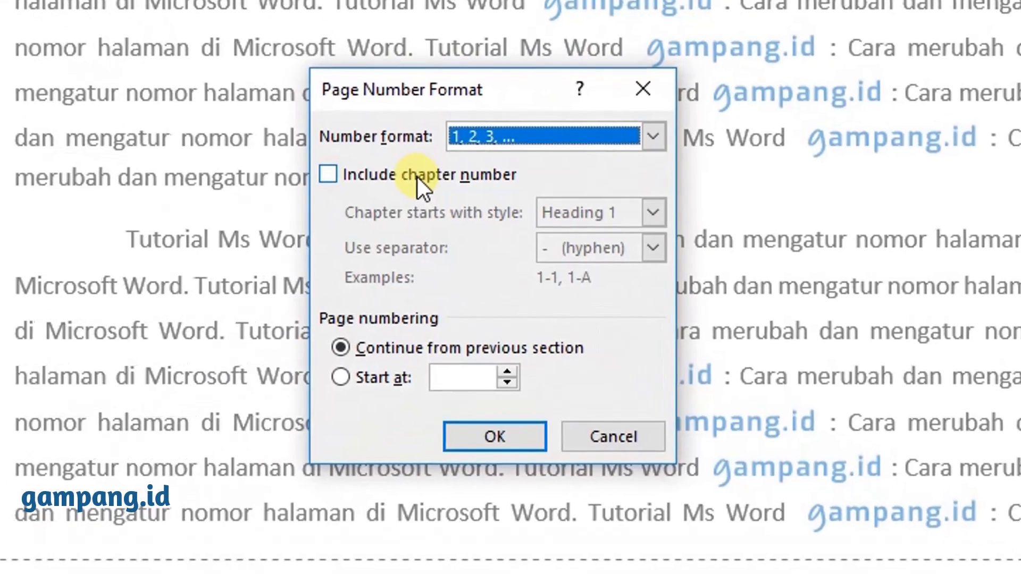
click(417, 176)
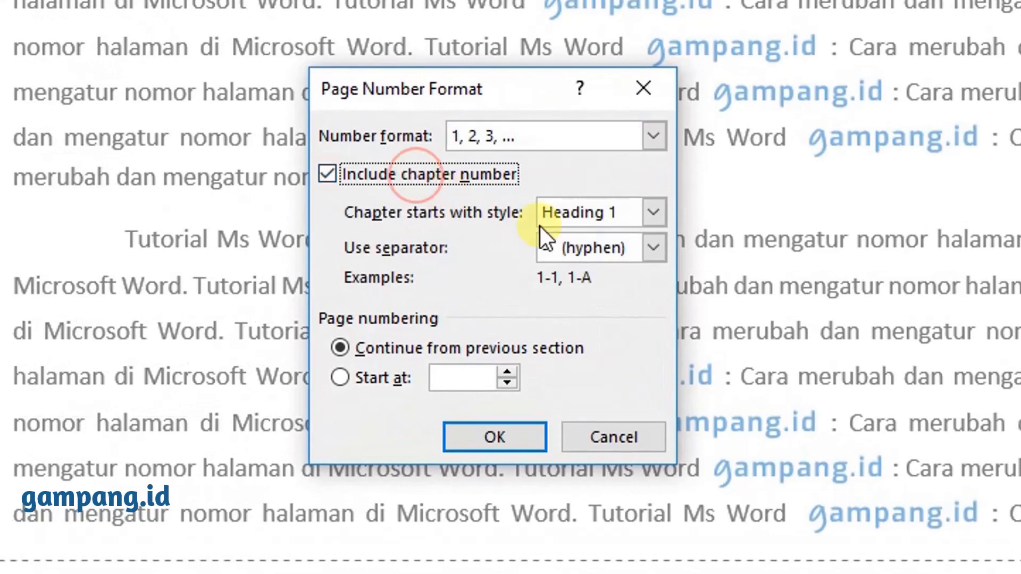
click(653, 213)
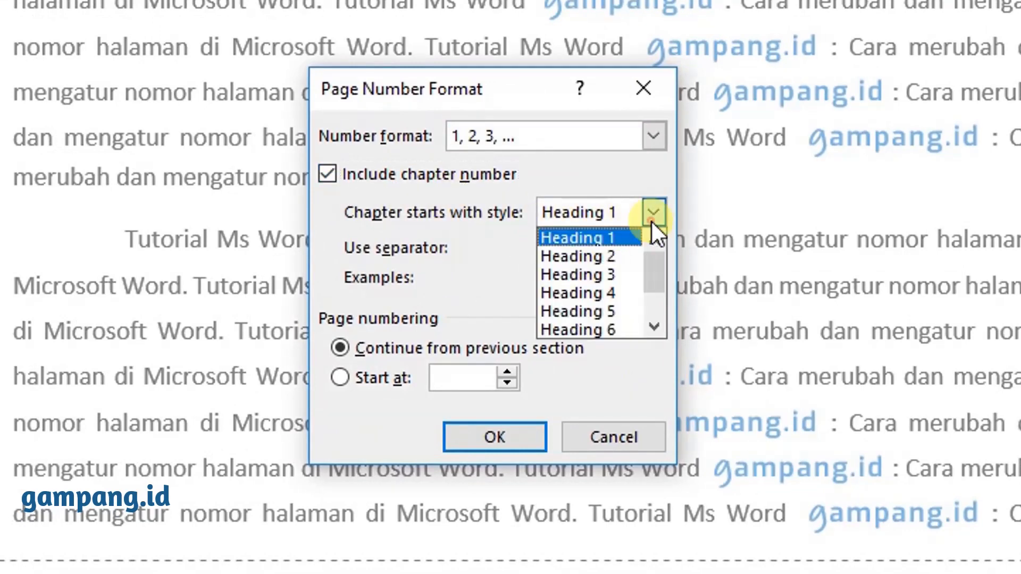
click(653, 218)
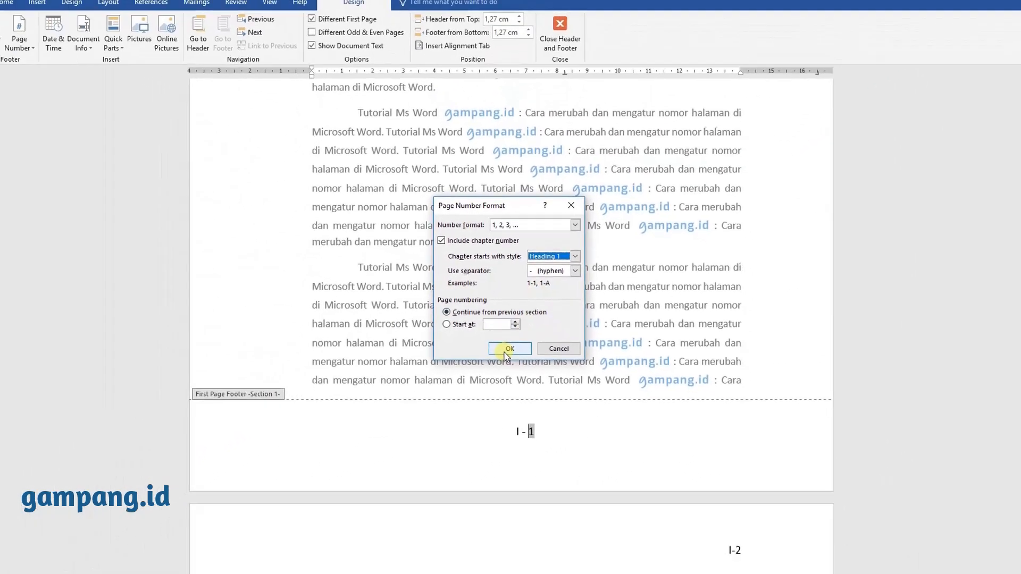
click(505, 352)
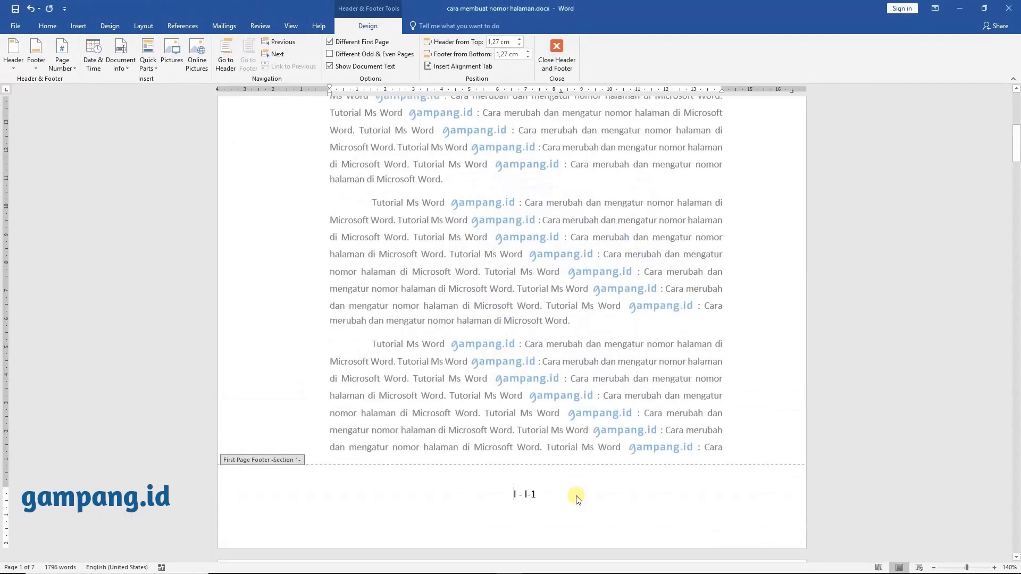
- Delete the manually typed "I" prefixes and hyphens before the page numbers in the section 1 first-page footer and regular header
click(525, 495)
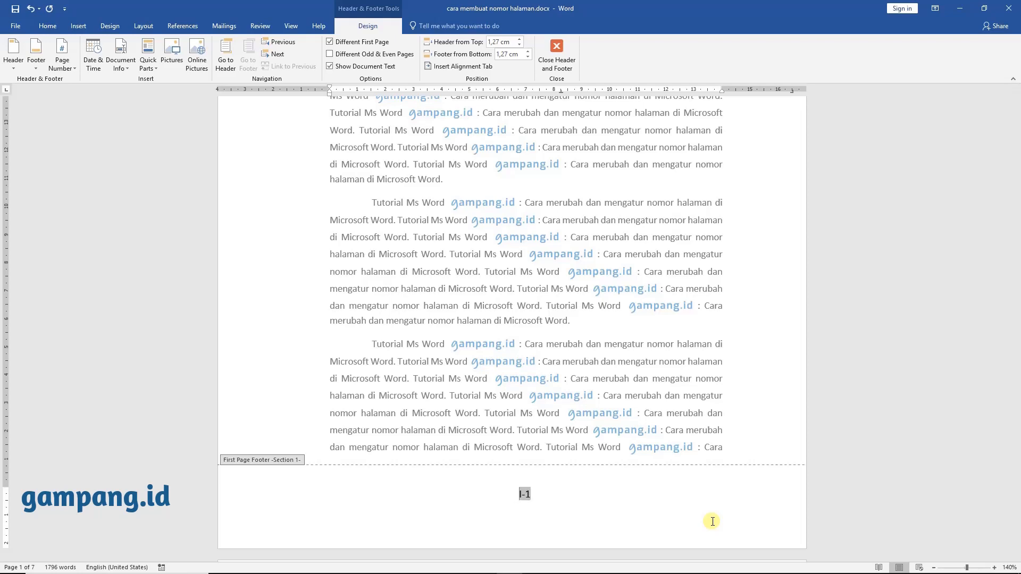
scroll(712, 523, down, 4)
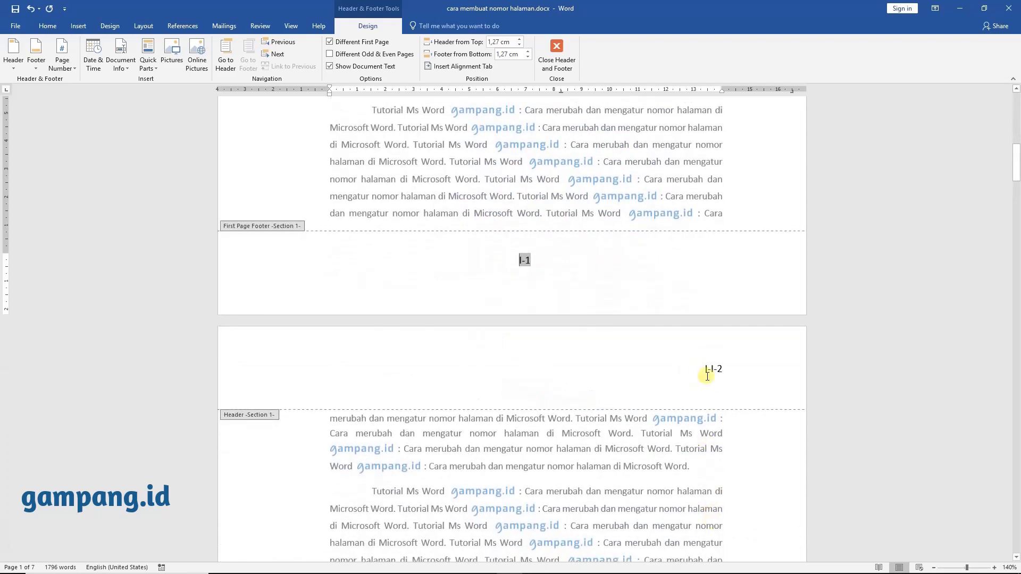
click(704, 370)
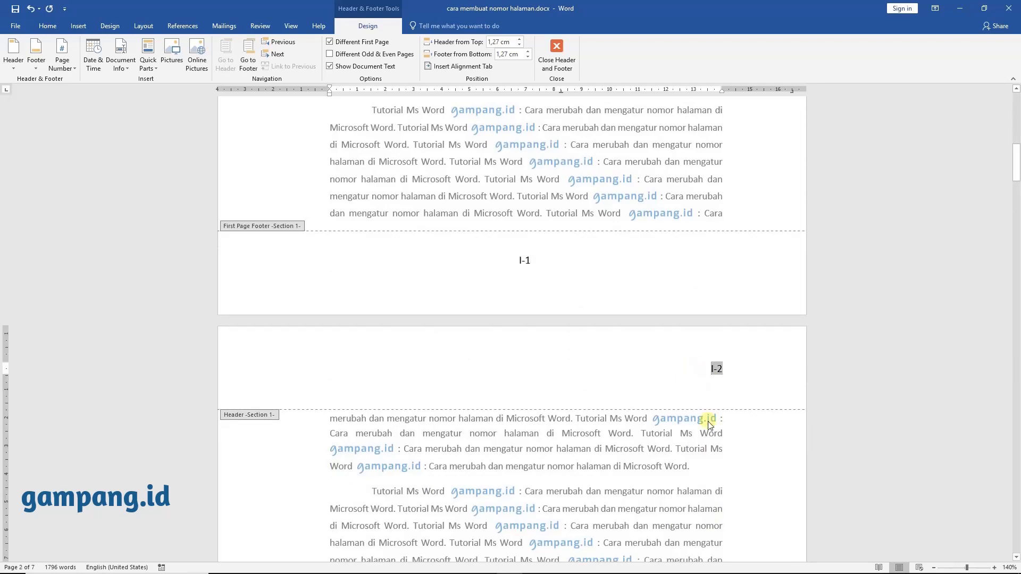
- Examine the header page numbers on the pages of sections 1, 2 and 3 for manually typed chapter prefixes
scroll(708, 421, down, 15)
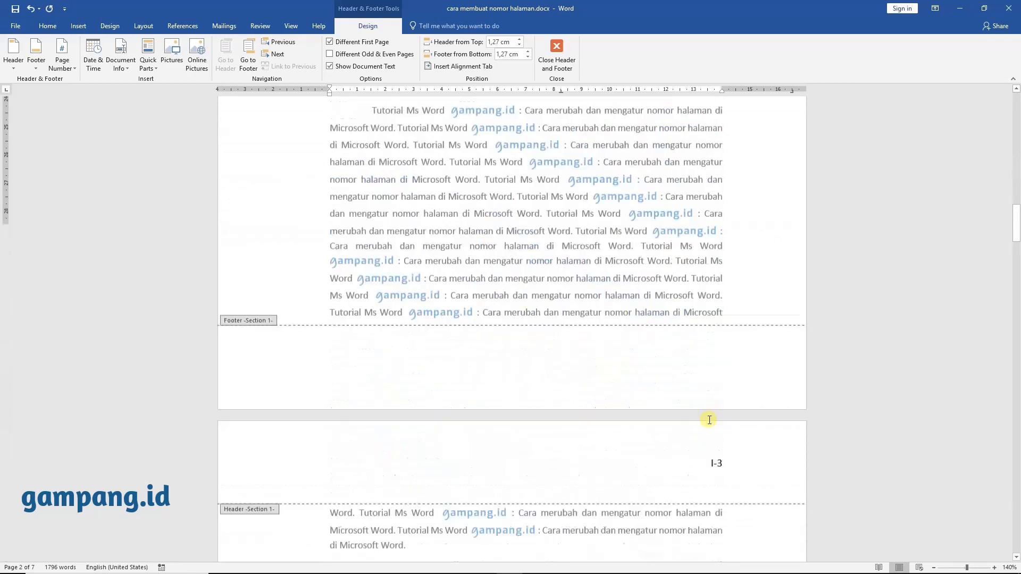
click(712, 277)
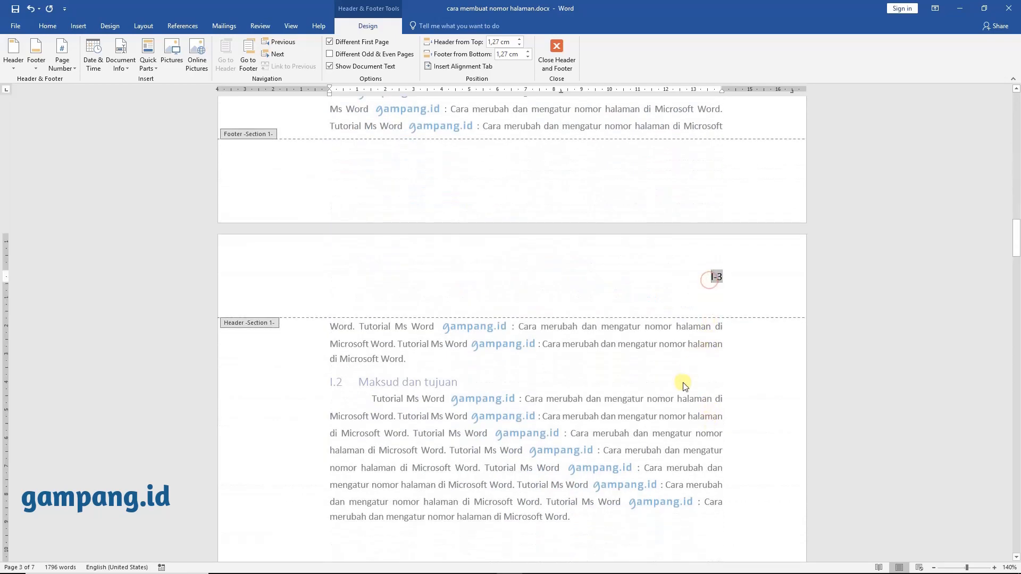
scroll(680, 386, down, 6)
scroll(684, 385, down, 8)
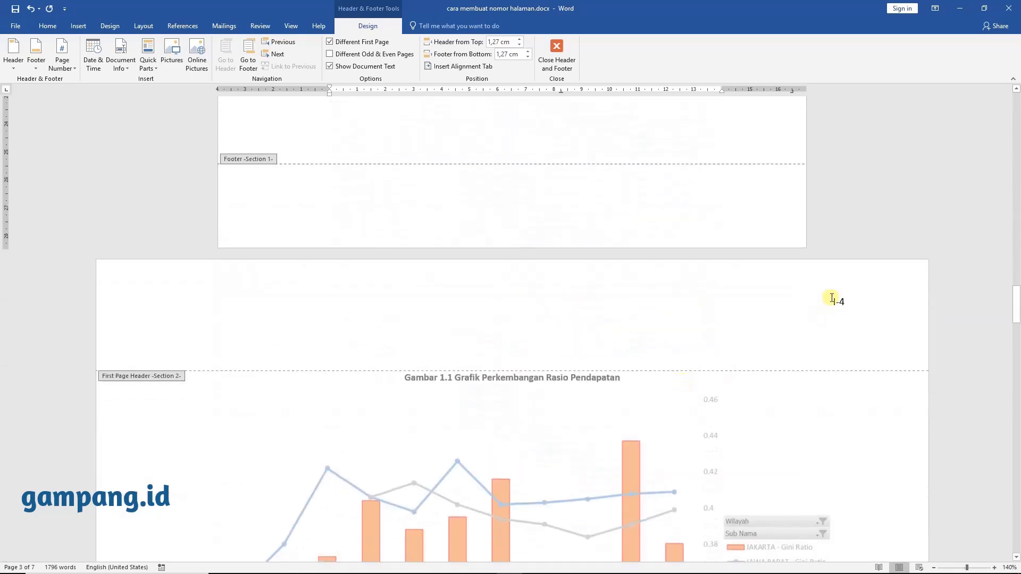
click(829, 303)
scroll(749, 345, down, 12)
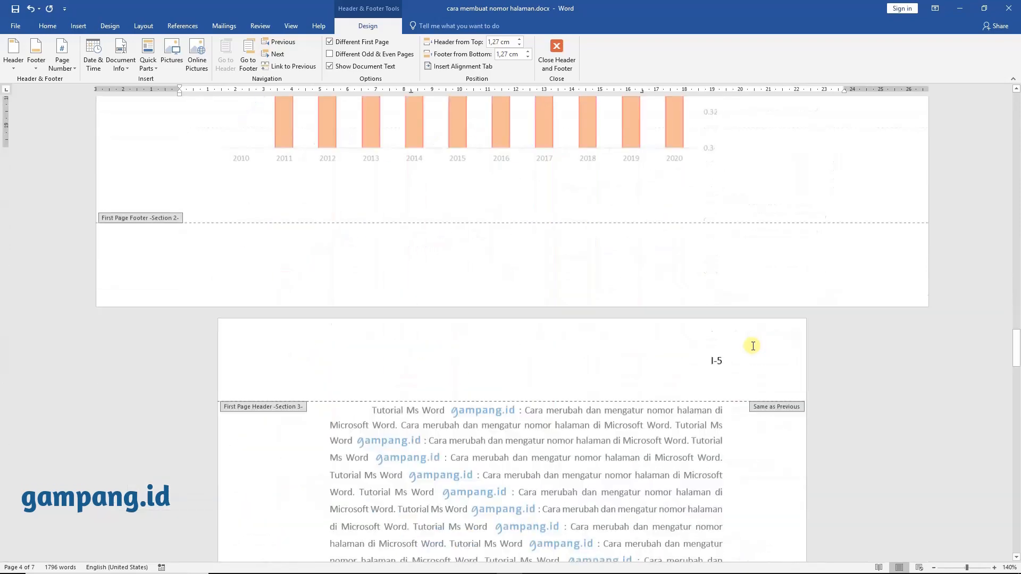
click(716, 200)
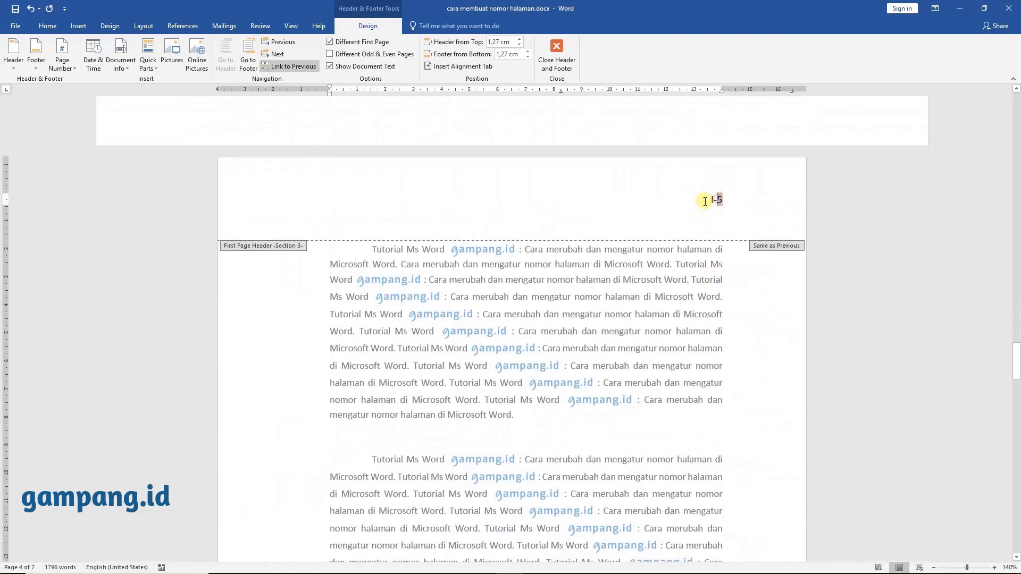
scroll(796, 193, up, 10)
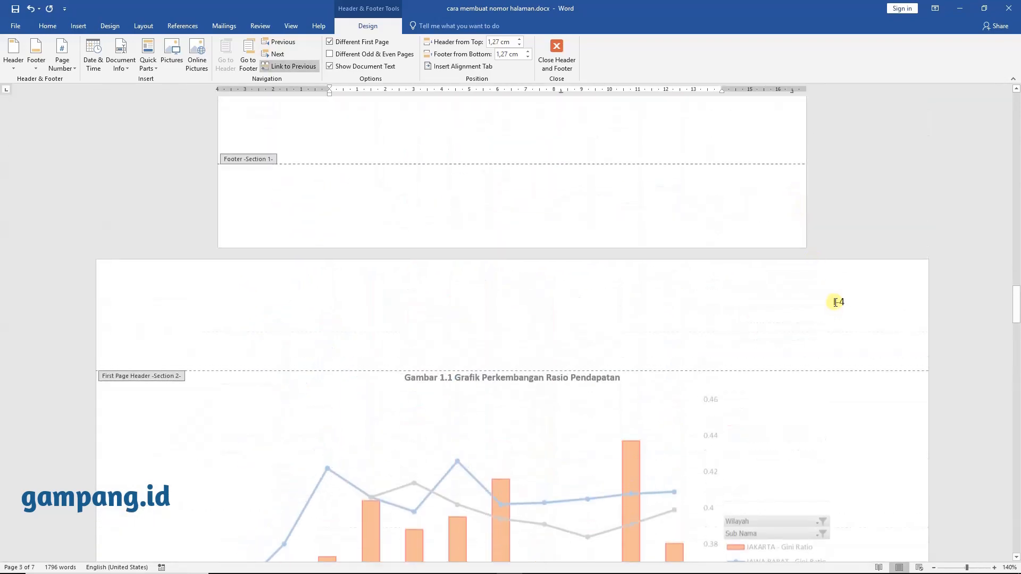
- Delete the manually typed "I-" prefix before the page number in the section 2 first-page header
click(835, 302)
click(838, 303)
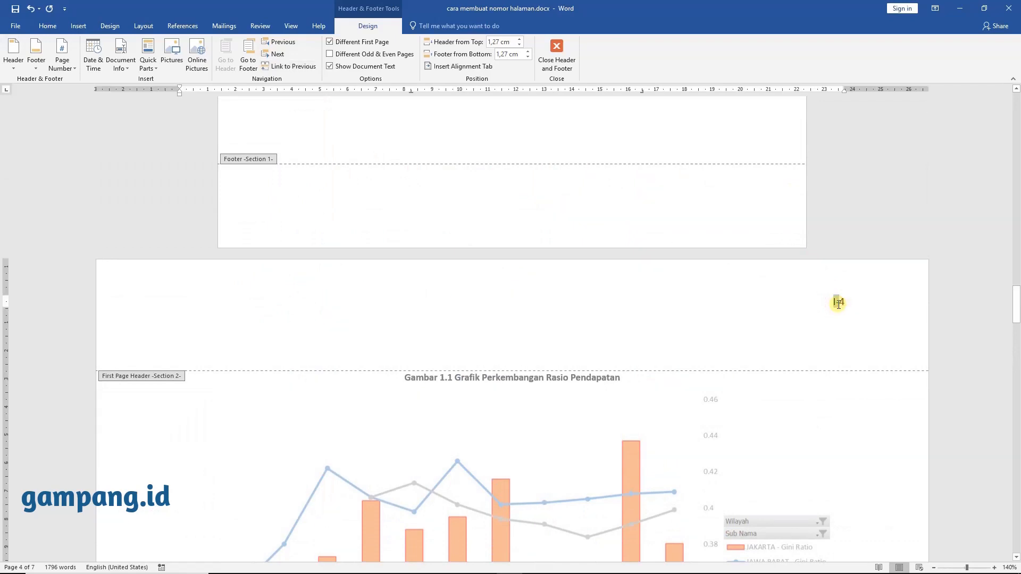
key(BackSpace)
key(BackSpace)
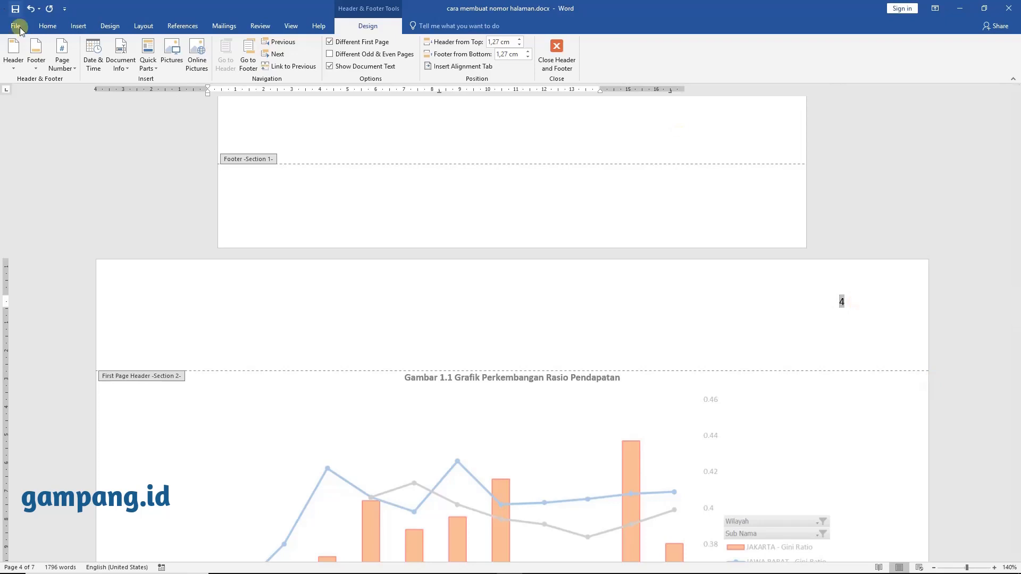
- Format the section 2 first-page header's page number to include the chapter number, based on Heading 1 with a hyphen separator
click(62, 60)
click(117, 133)
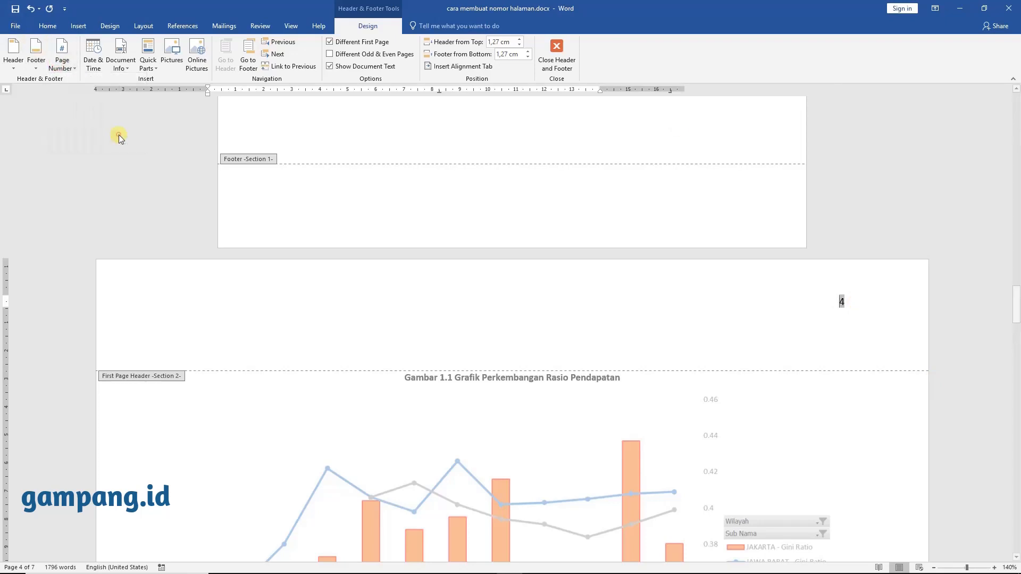
click(471, 246)
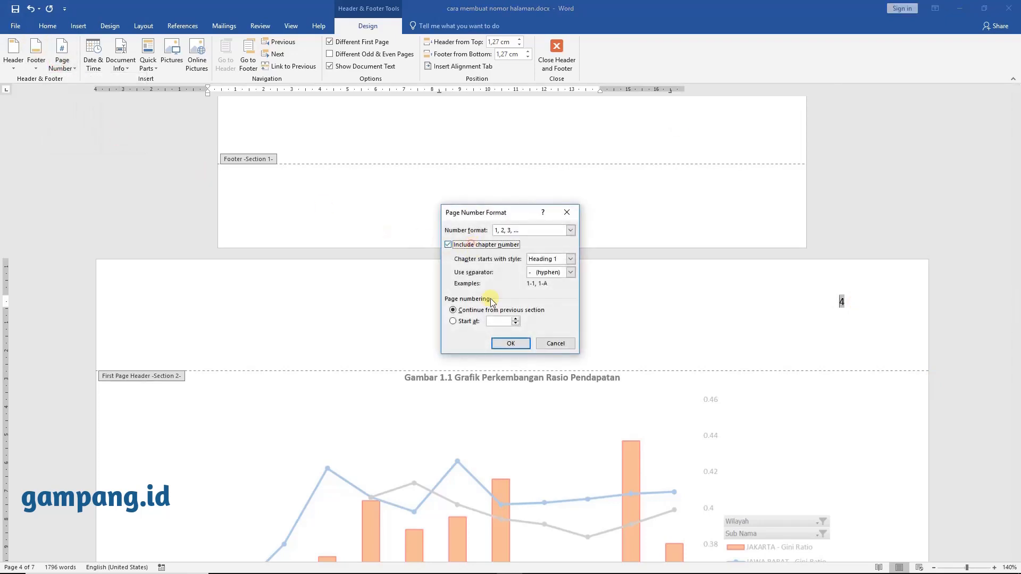
click(509, 344)
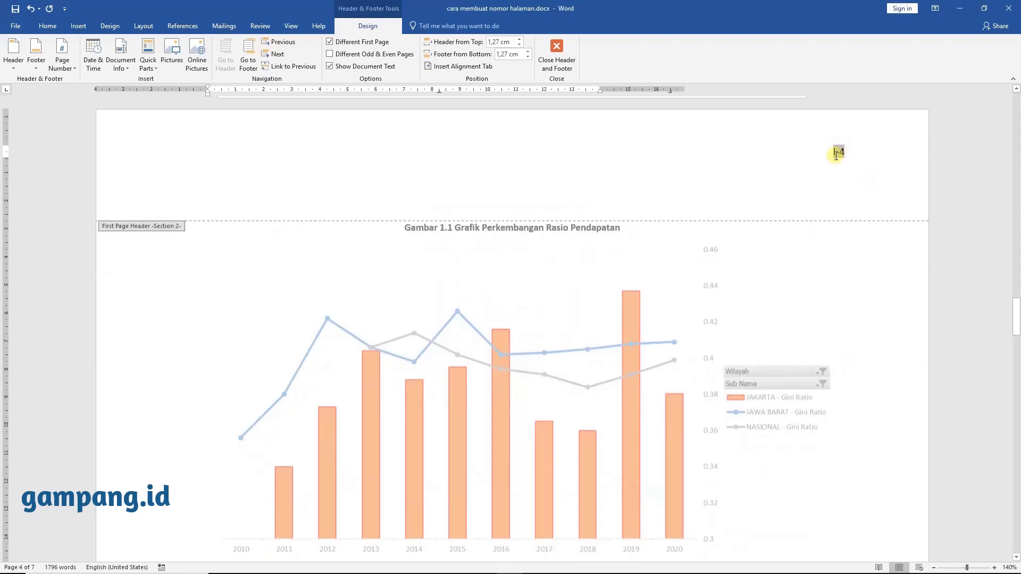
- Format the section 3 first-page header's page number to include the chapter number, based on Heading 1 with a hyphen separator
scroll(818, 196, down, 10)
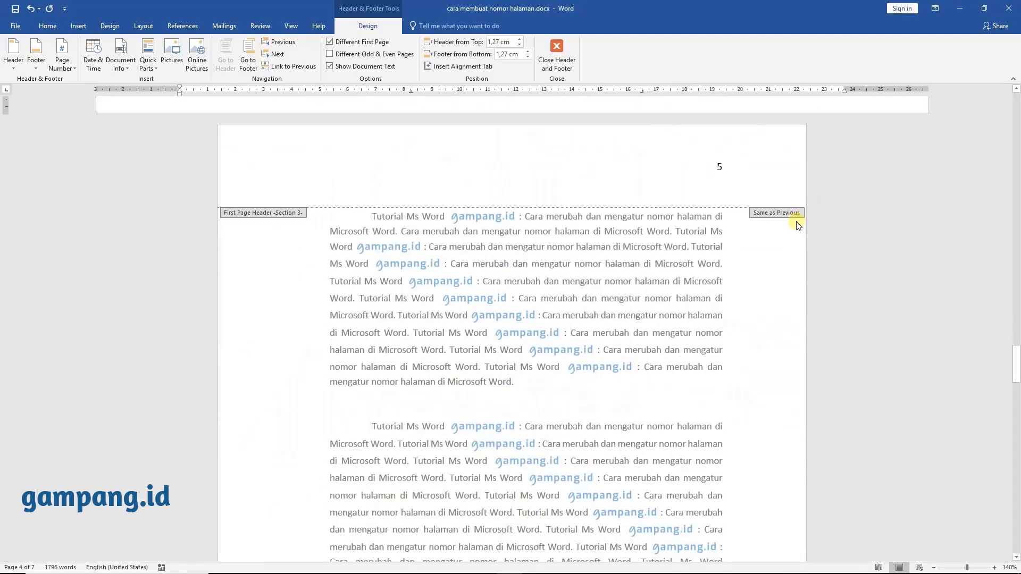
click(716, 287)
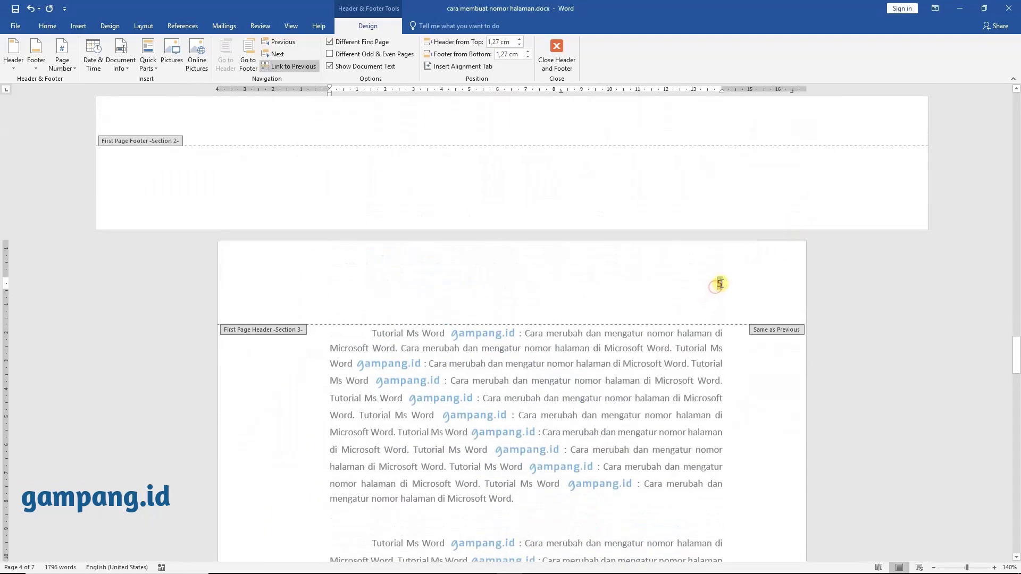
click(61, 70)
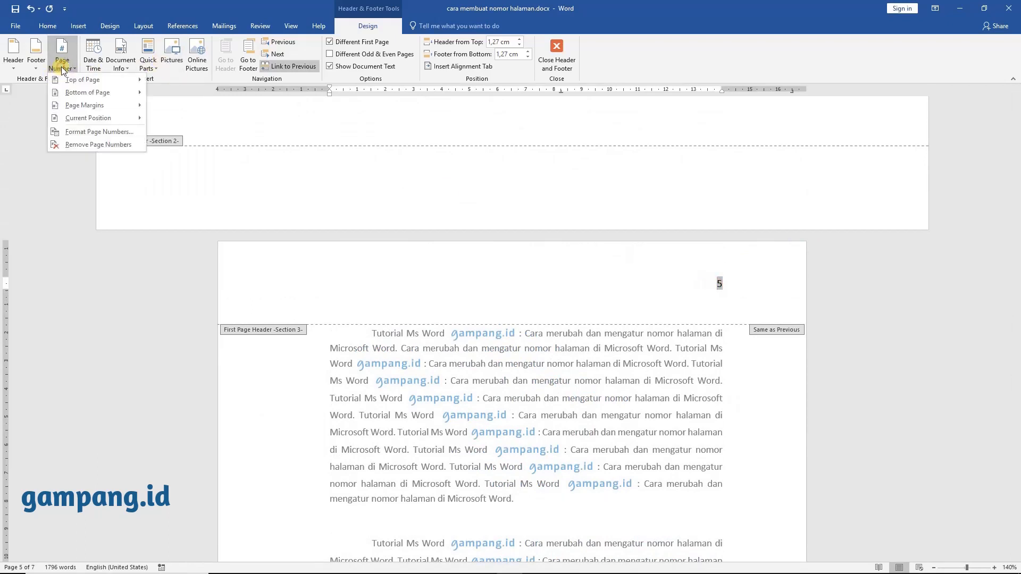
click(96, 131)
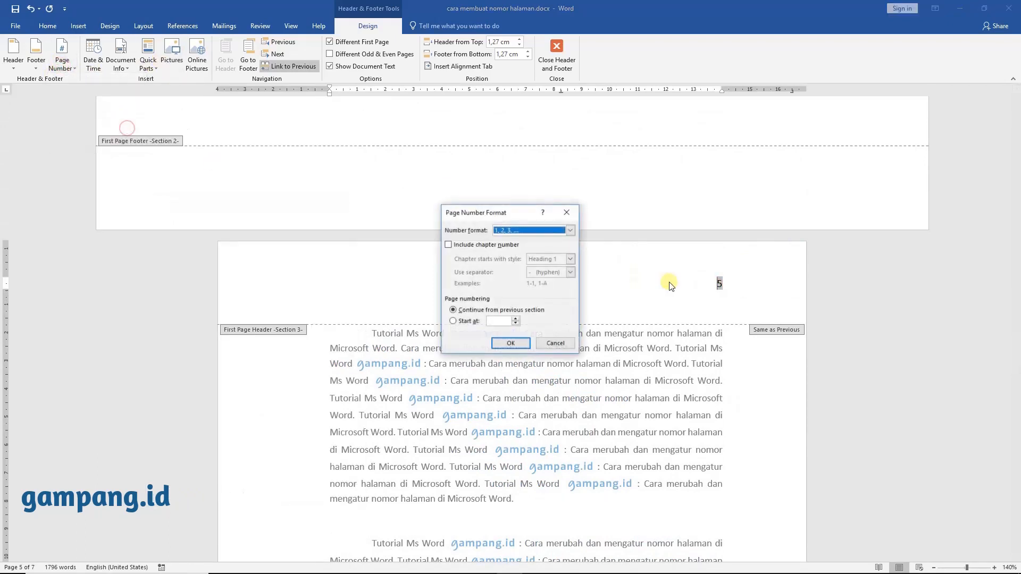
click(457, 246)
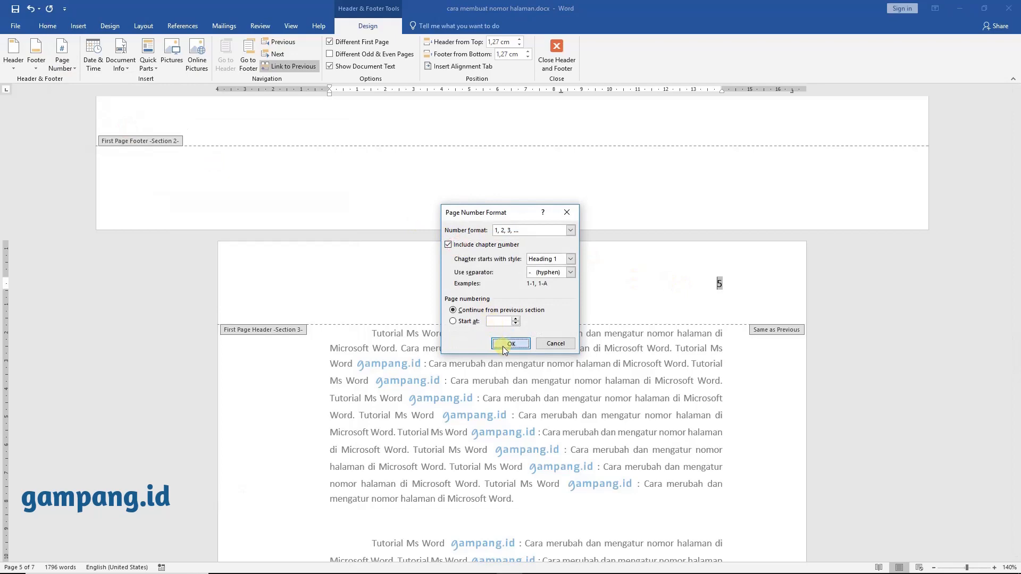
click(503, 346)
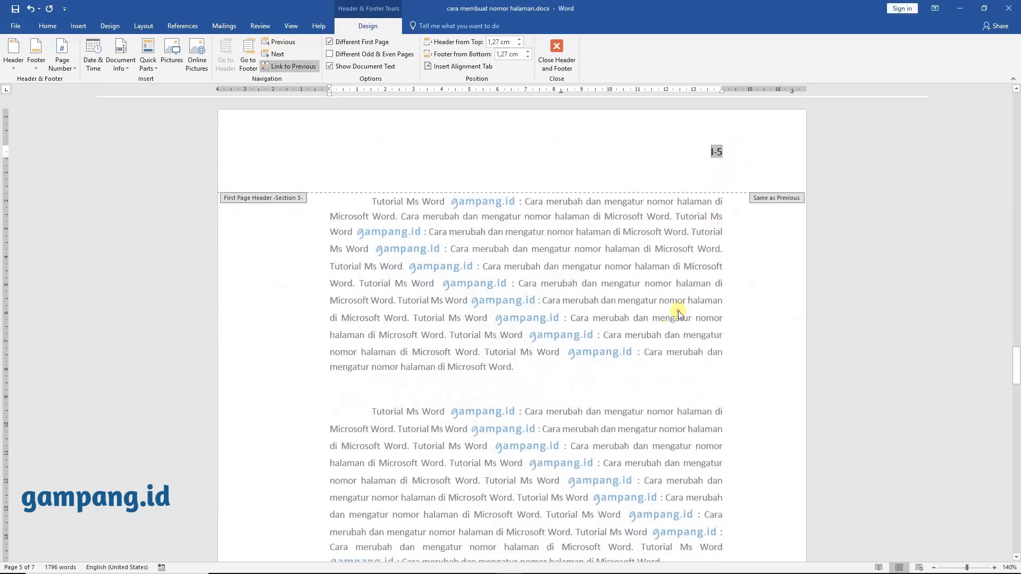
- Delete the manually typed "II - " prefix before the page number in the section 4 first-page footer
scroll(678, 311, down, 15)
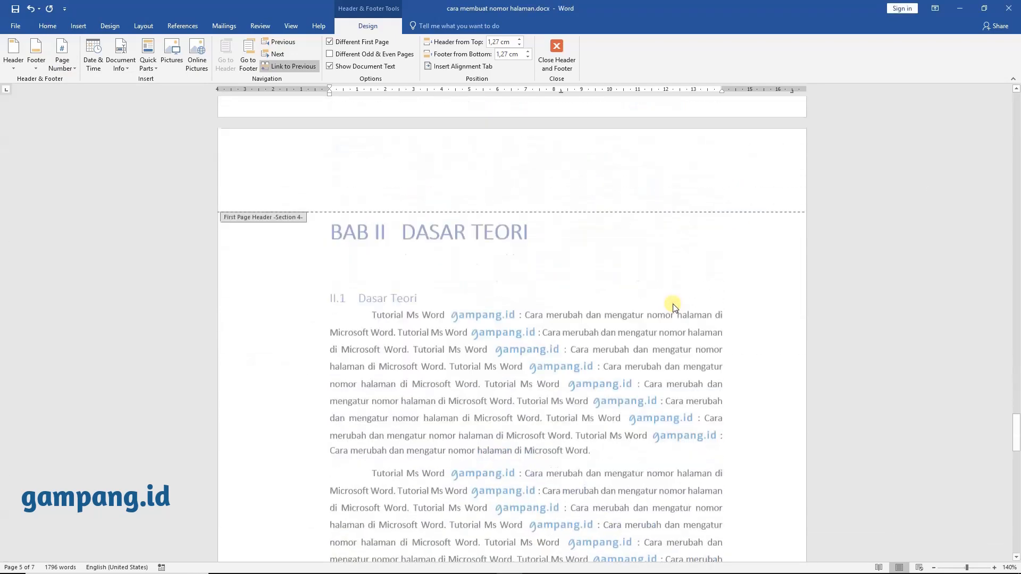
scroll(672, 307, down, 10)
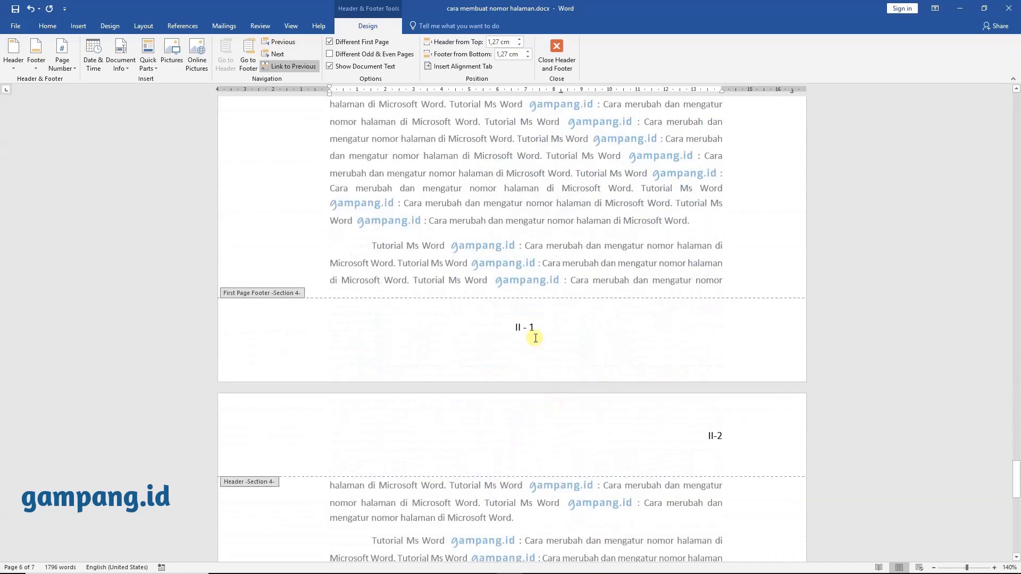
click(531, 330)
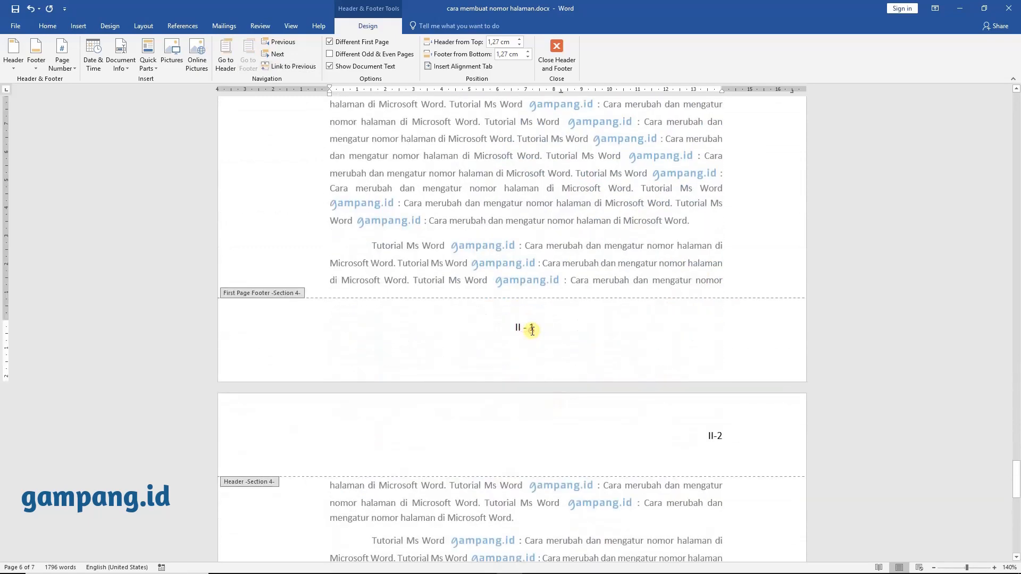
drag(511, 328, 531, 329)
- Format the section 4 first-page footer's page number to include the chapter number, based on Heading 1 with a hyphen separator
click(68, 66)
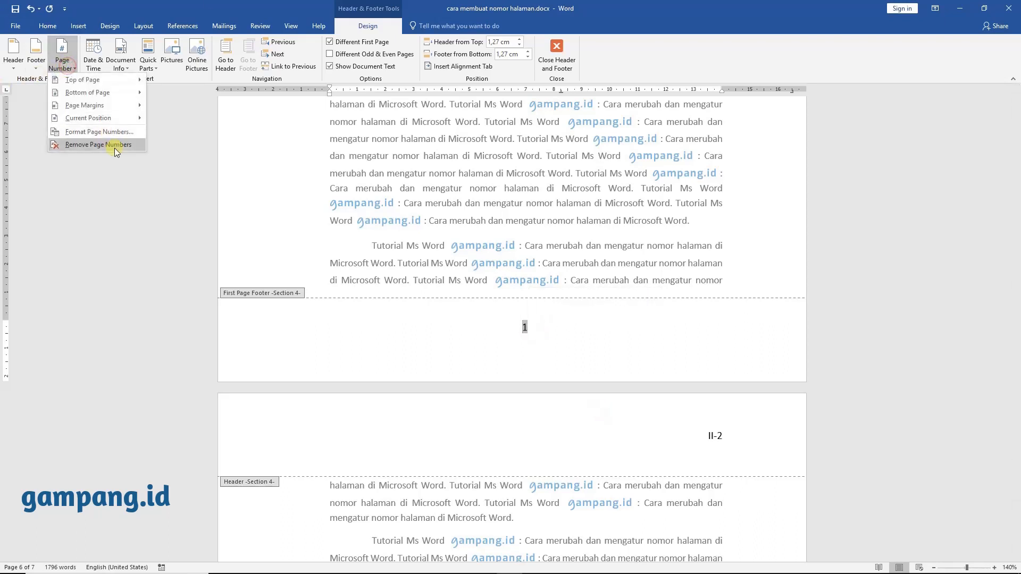
click(111, 132)
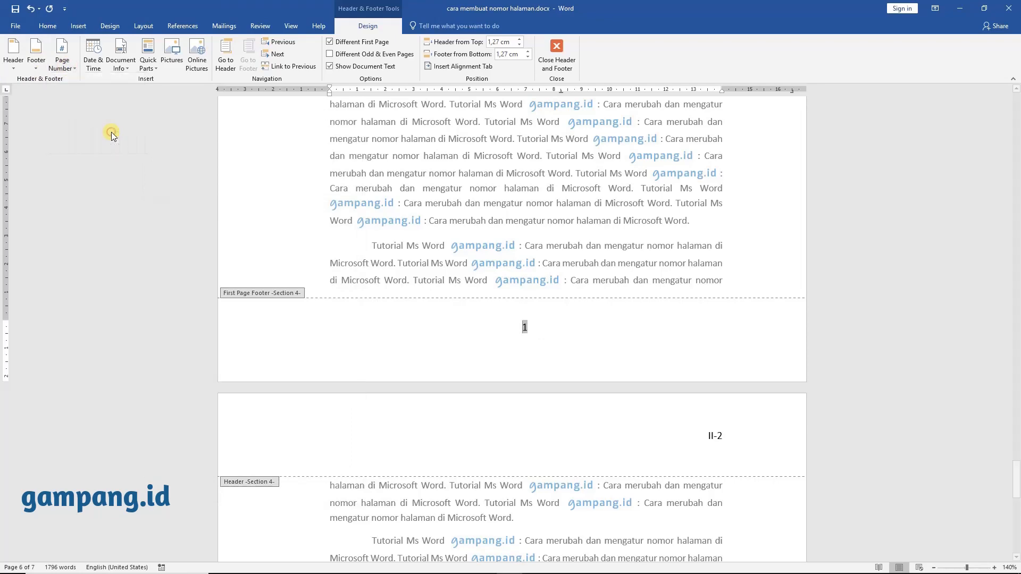
click(487, 245)
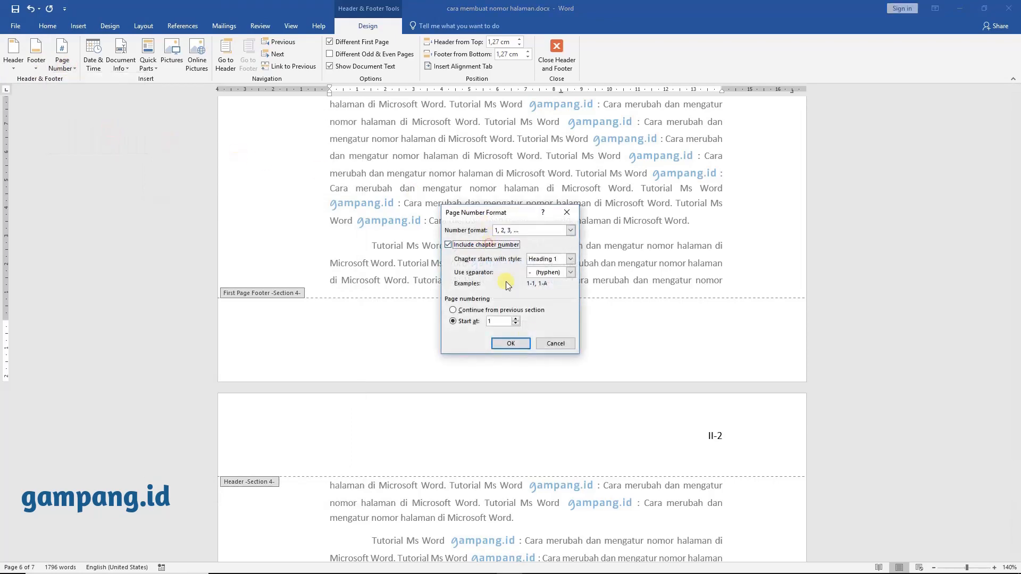
click(509, 344)
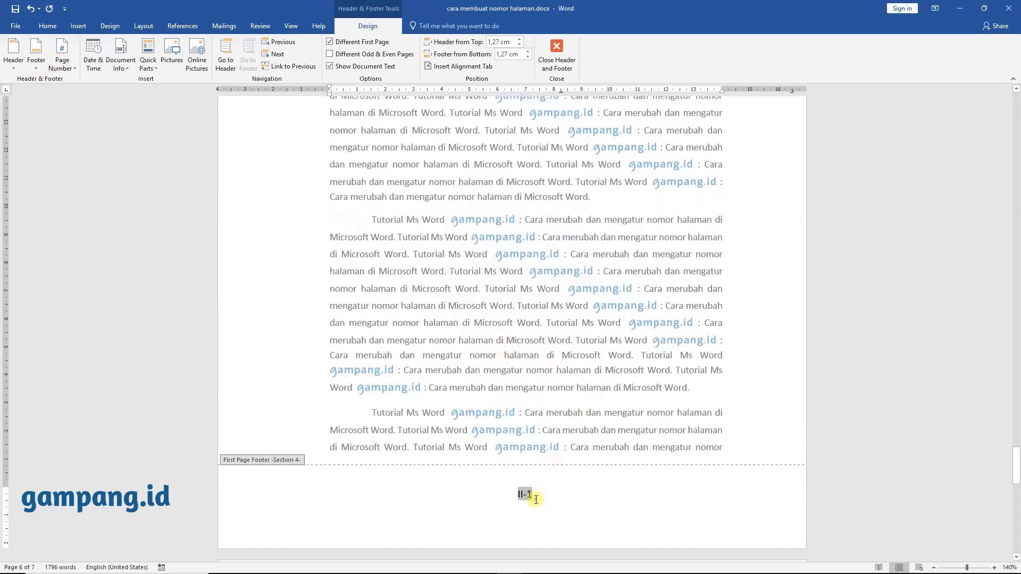
- Delete the manually typed "II-" prefix before the page number in the section 4 regular header
scroll(609, 388, down, 5)
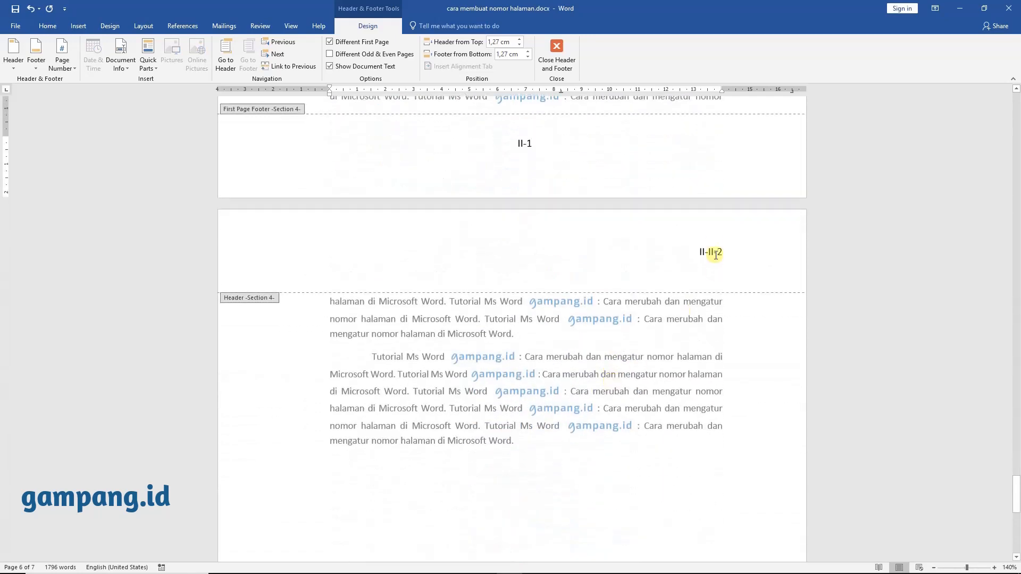
click(696, 252)
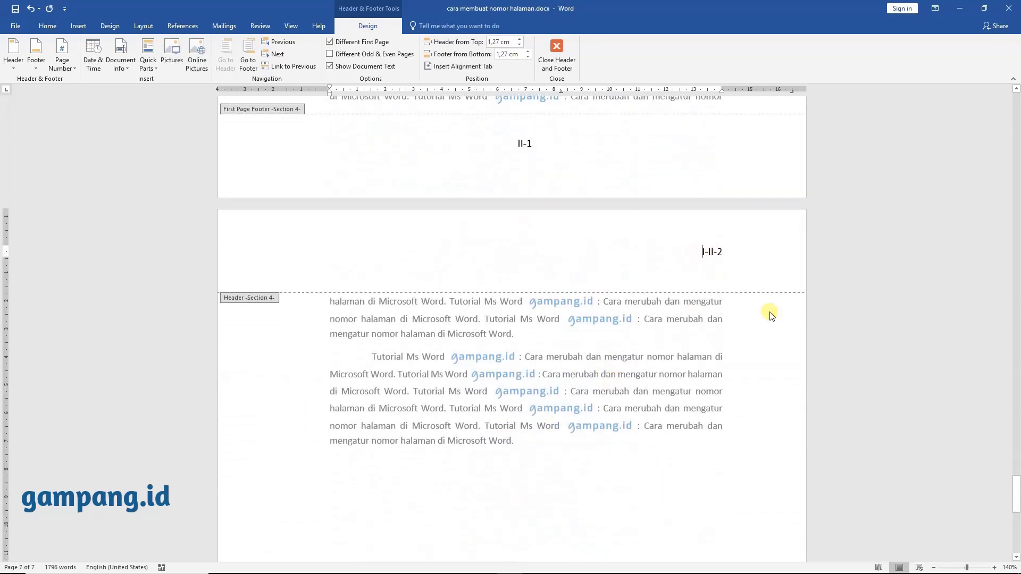
key(shift+End)
key(End)
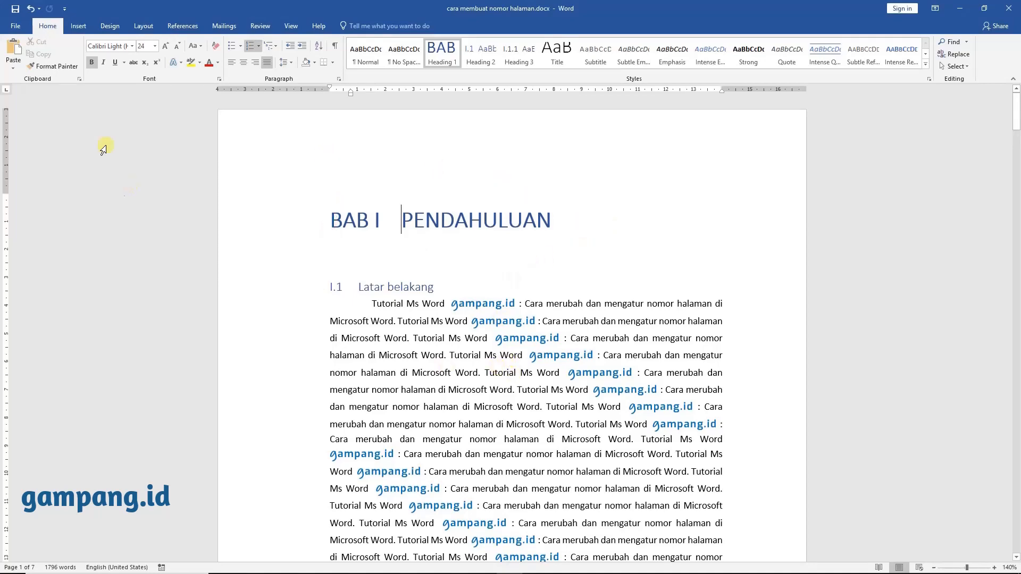
- Insert the built-in Motion cover page ahead of the "BAB I PENDAHULUAN" page
scroll(431, 145, down, 9)
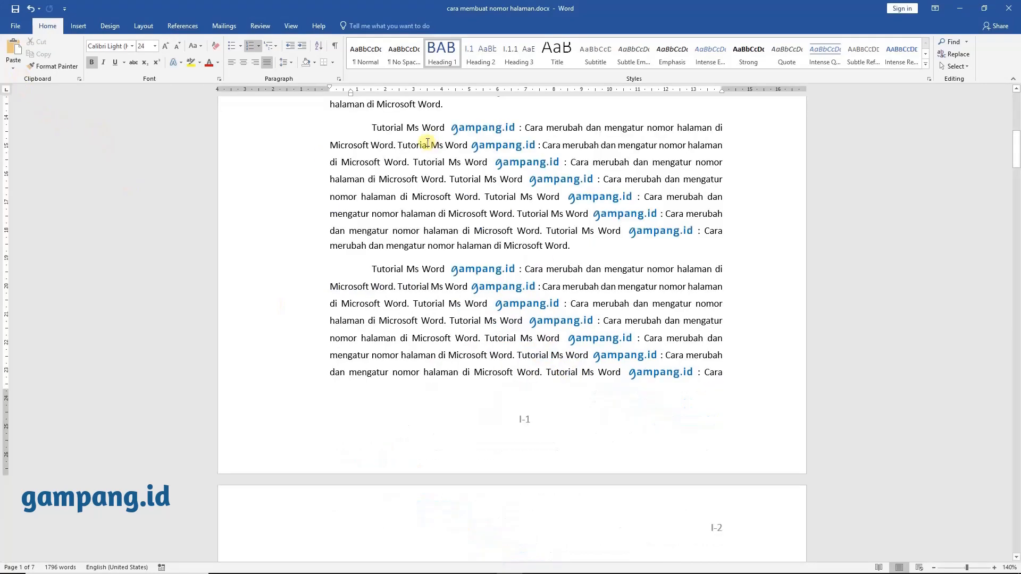
scroll(428, 143, up, 9)
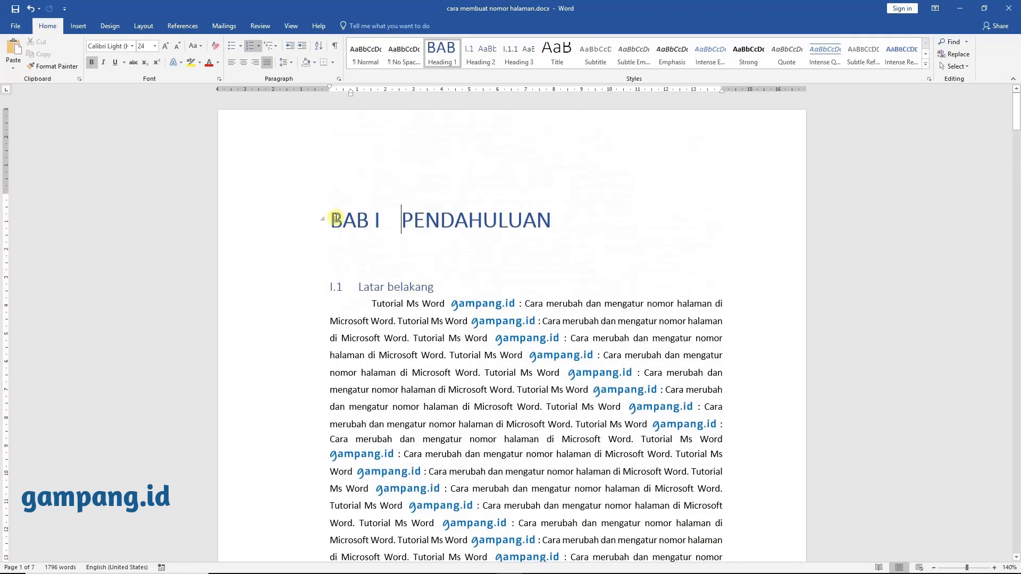
click(336, 218)
click(463, 228)
click(84, 25)
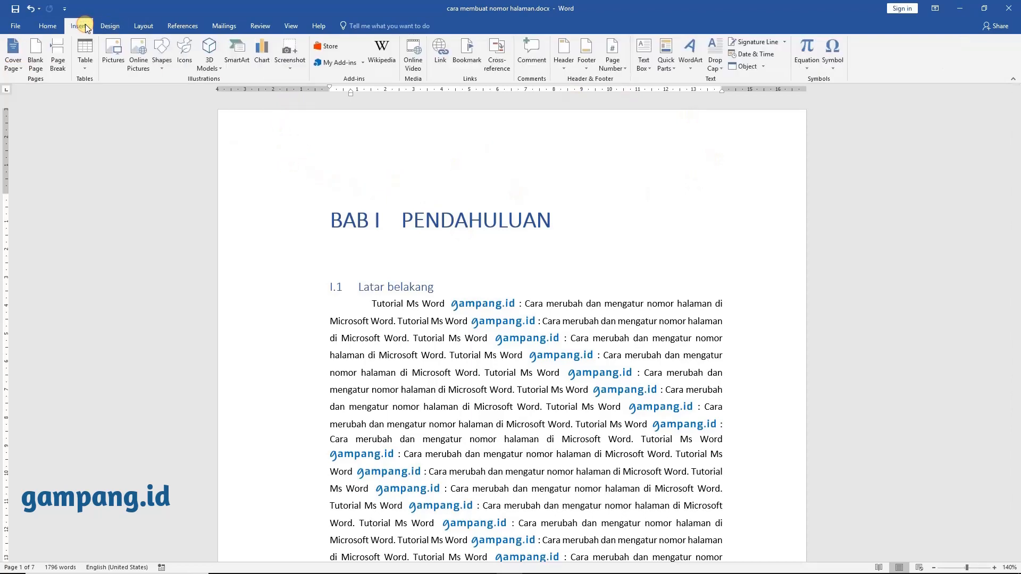
click(14, 63)
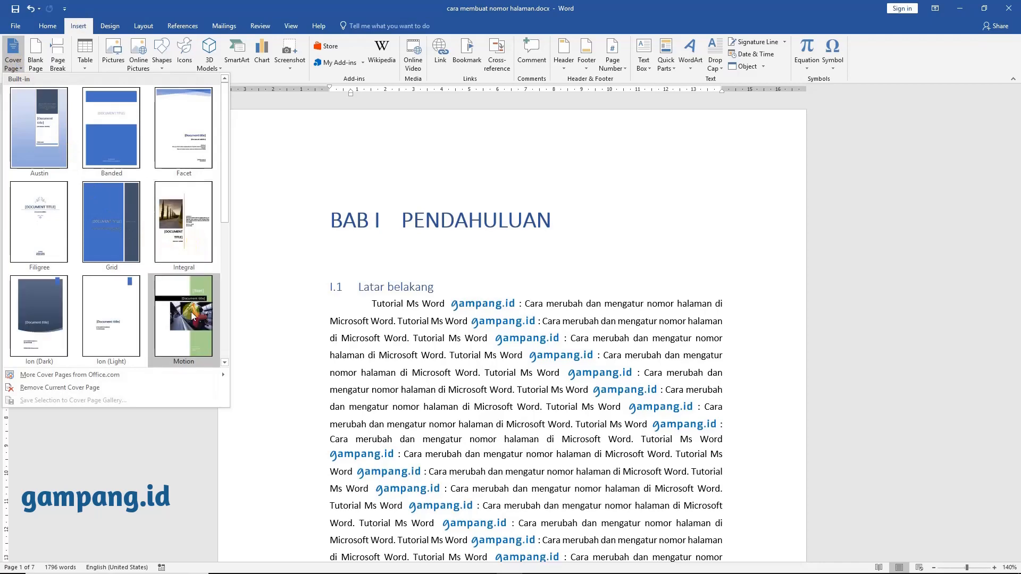
click(192, 314)
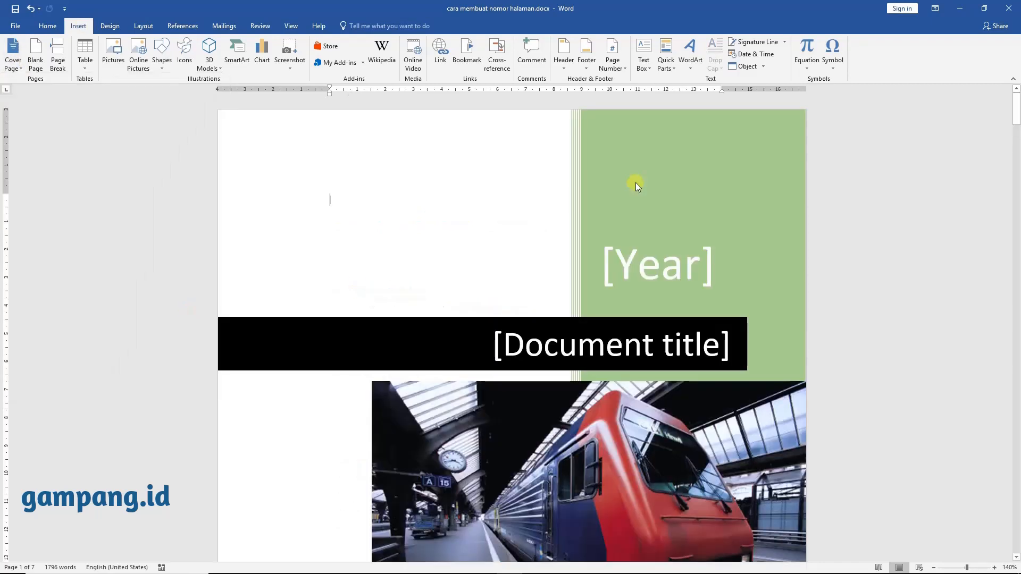
- Examine the page numbers and section labels in the cover page's footer and the header of the first chapter page
scroll(562, 222, down, 12)
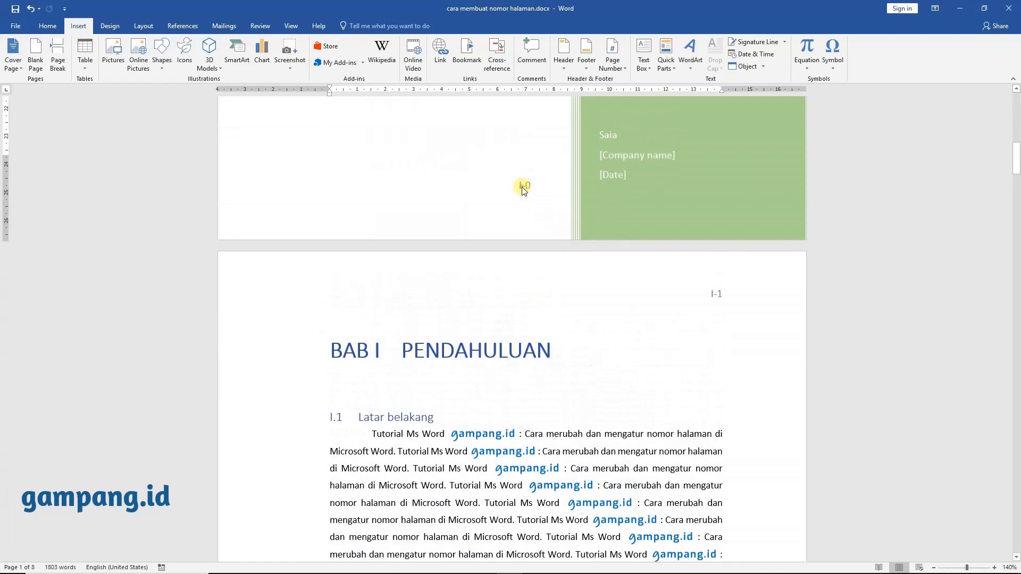
double_click(523, 187)
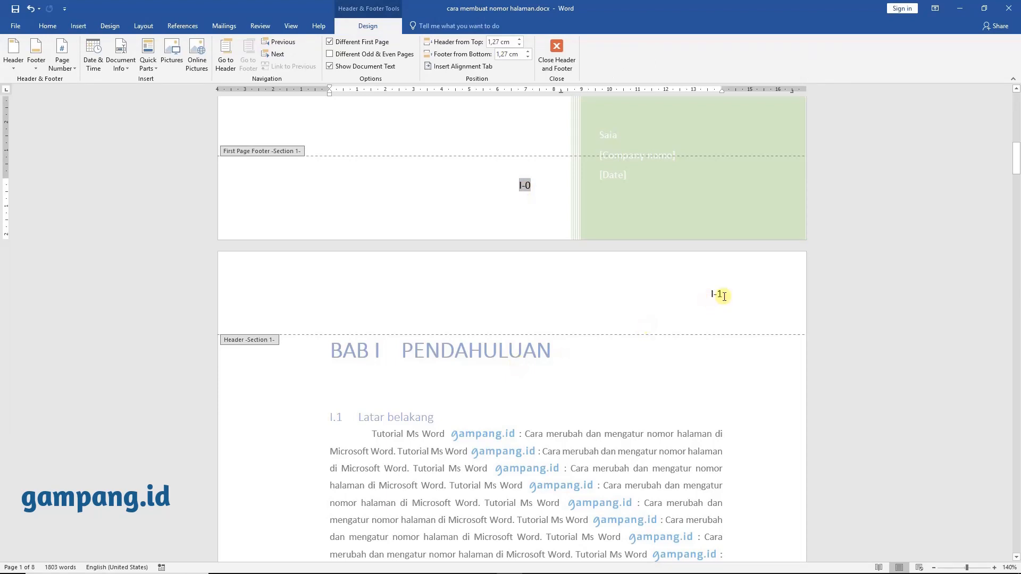
double_click(511, 372)
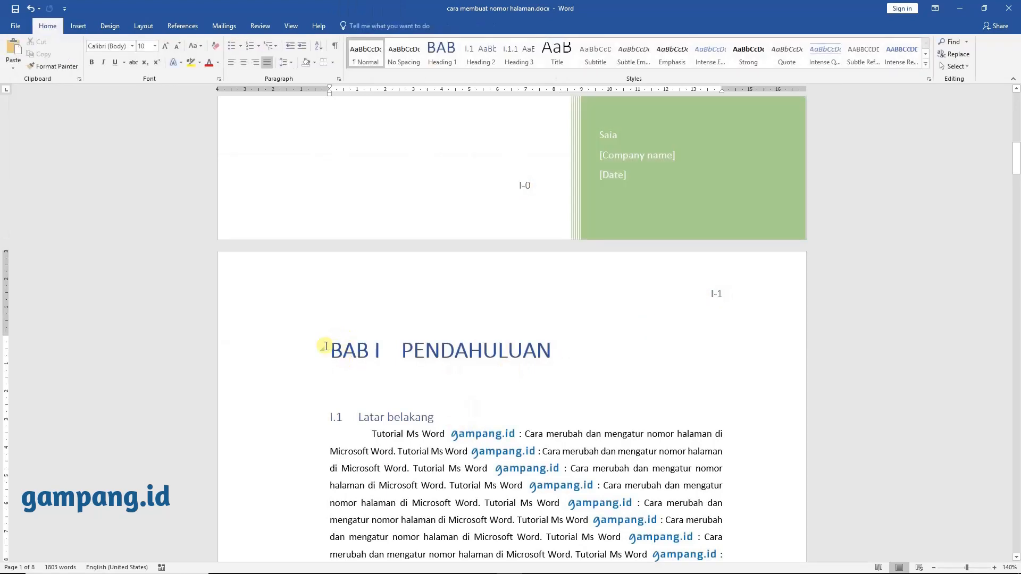
- Insert a Next Page section break before the "PENDAHULUAN" heading text and check the page numbers on the surrounding pages
click(330, 351)
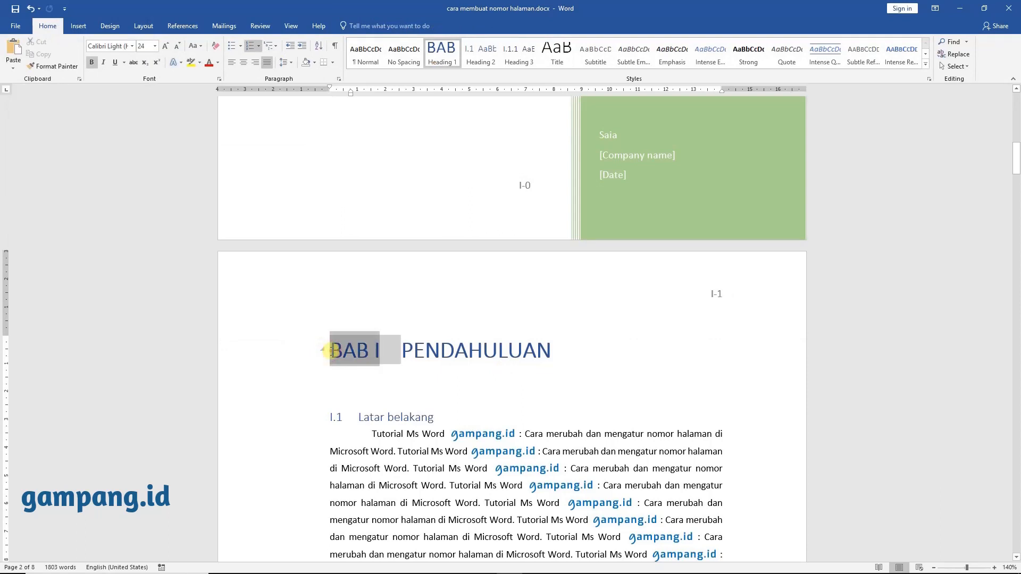
click(399, 26)
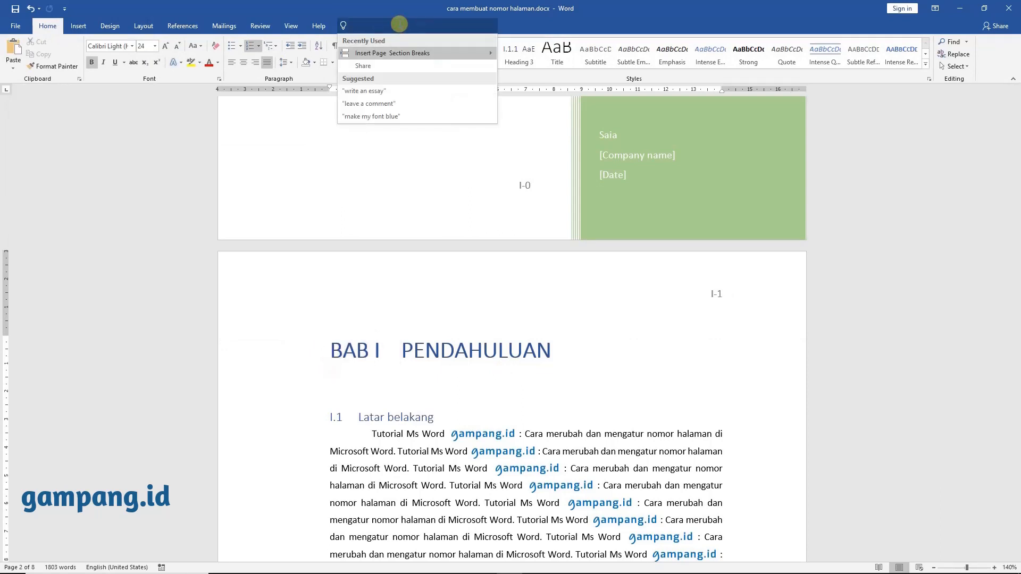
text(inse)
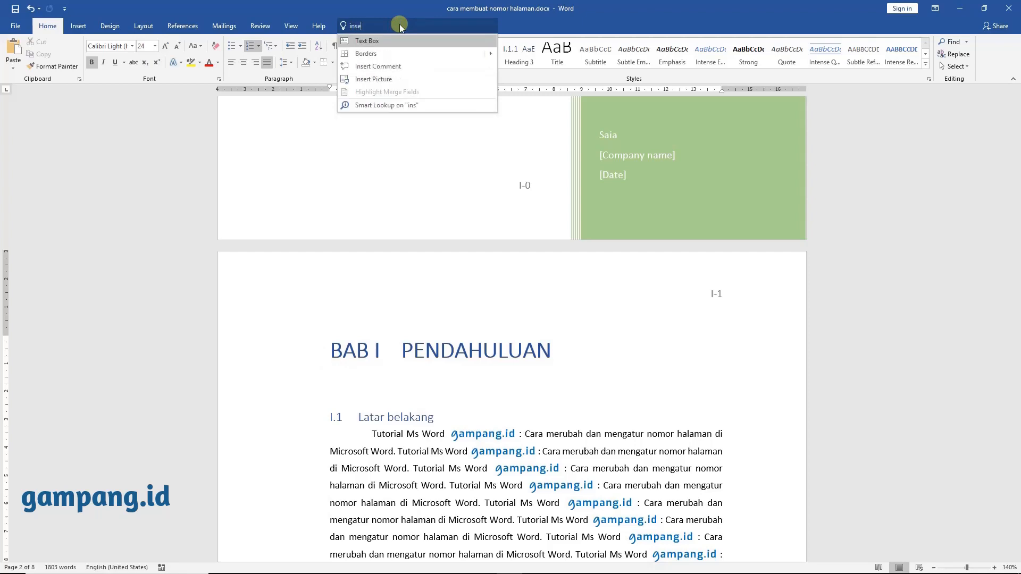
text(rt break)
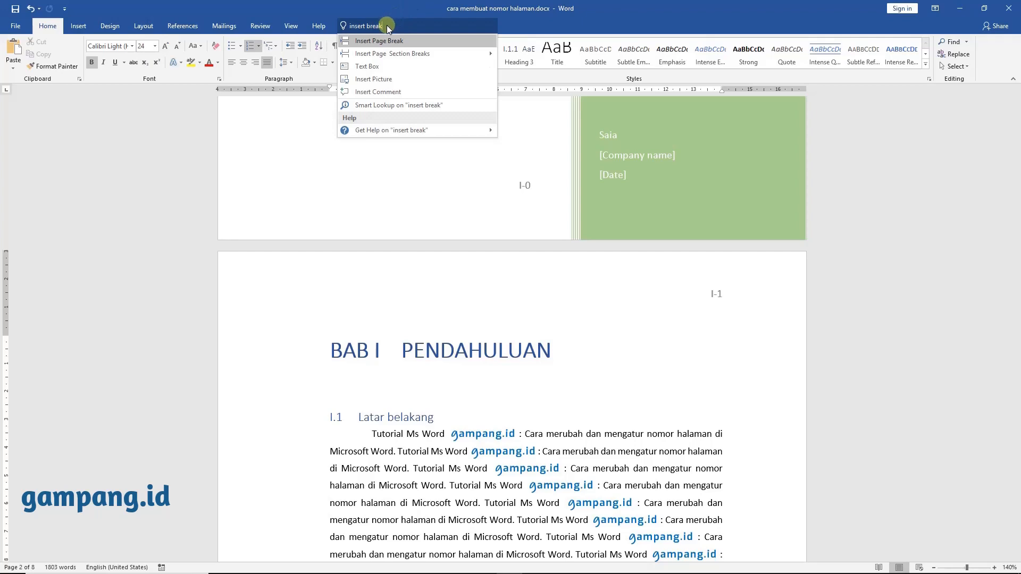
mouse_move(420, 57)
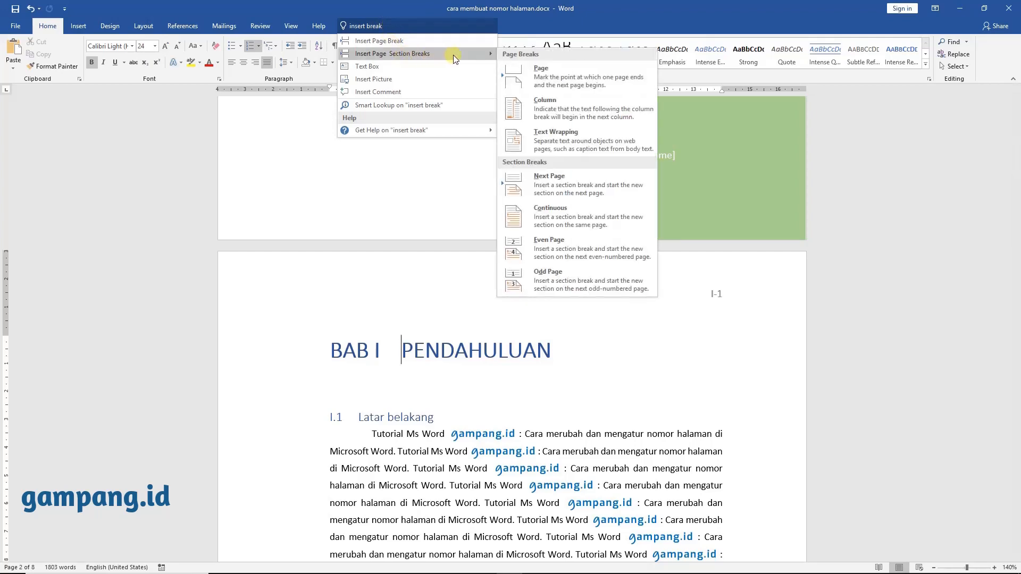
click(581, 189)
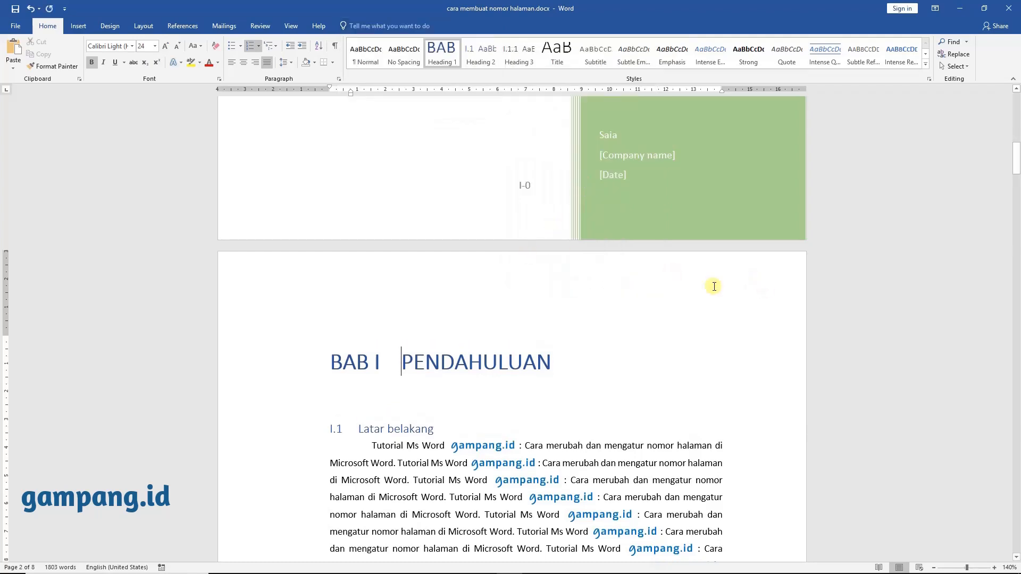
scroll(712, 284, down, 12)
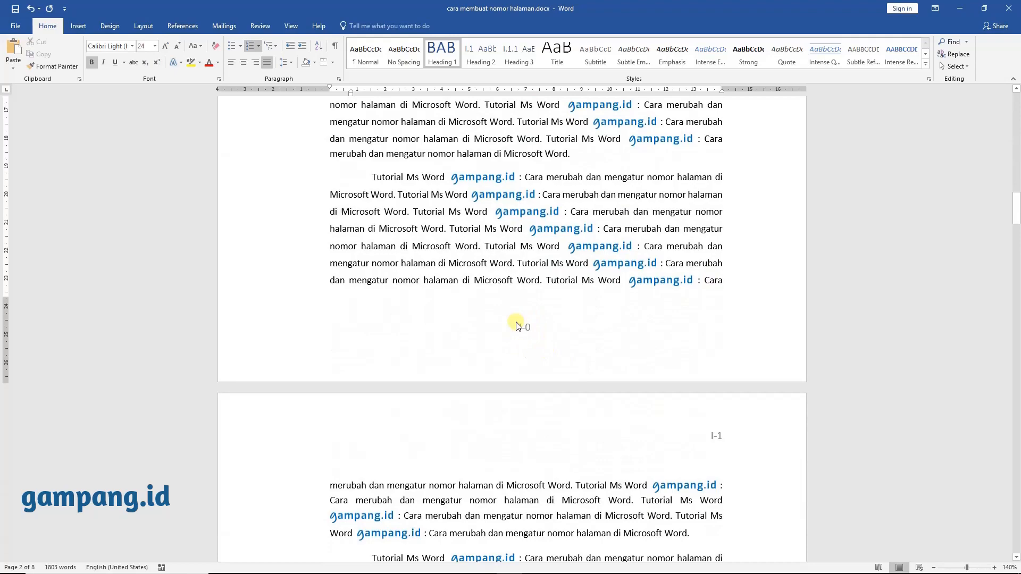
scroll(521, 351, up, 14)
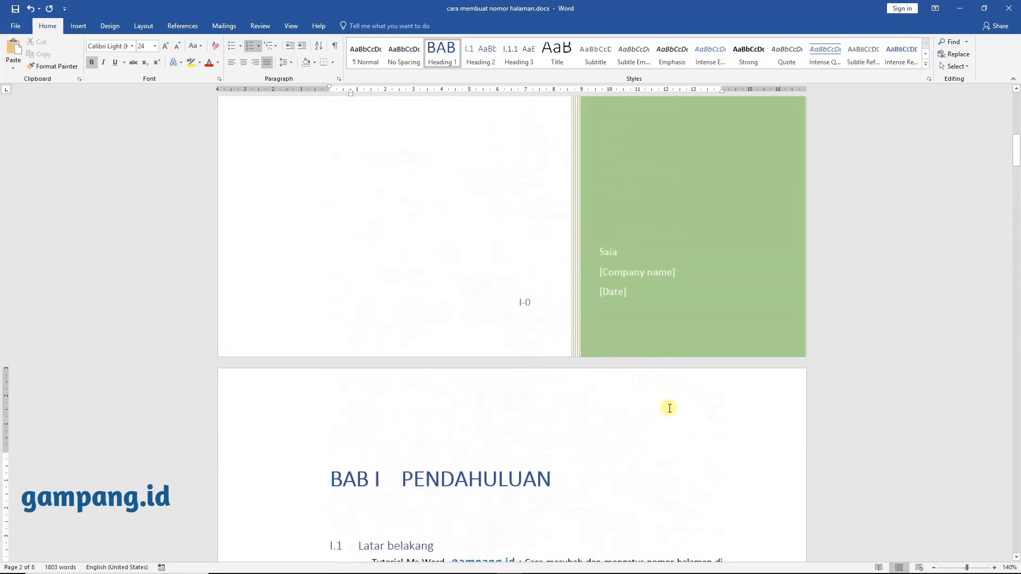
- Set the page numbering of section 2 to start at 1, keeping the Heading 1 chapter number included
scroll(668, 407, down, 14)
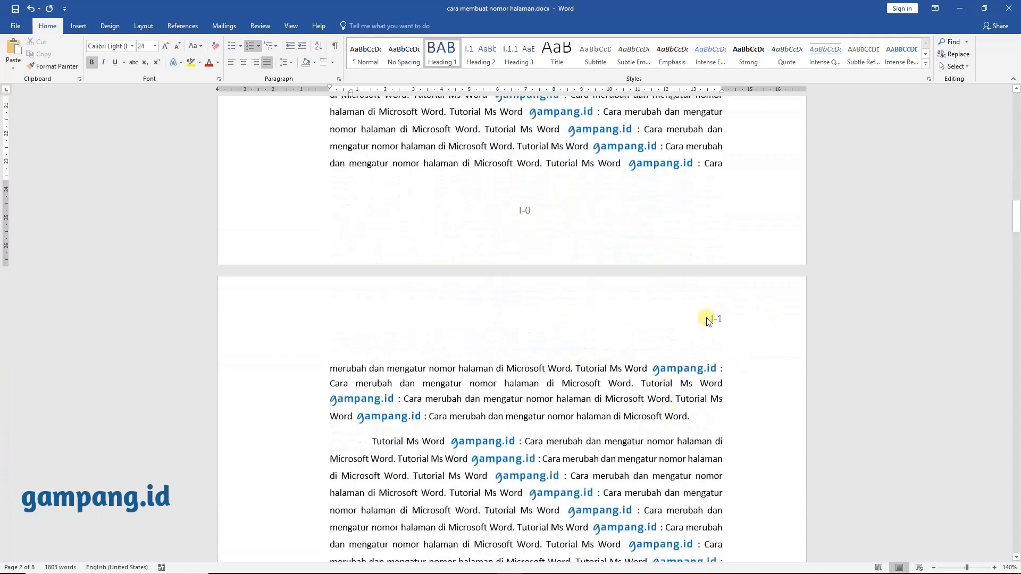
click(596, 186)
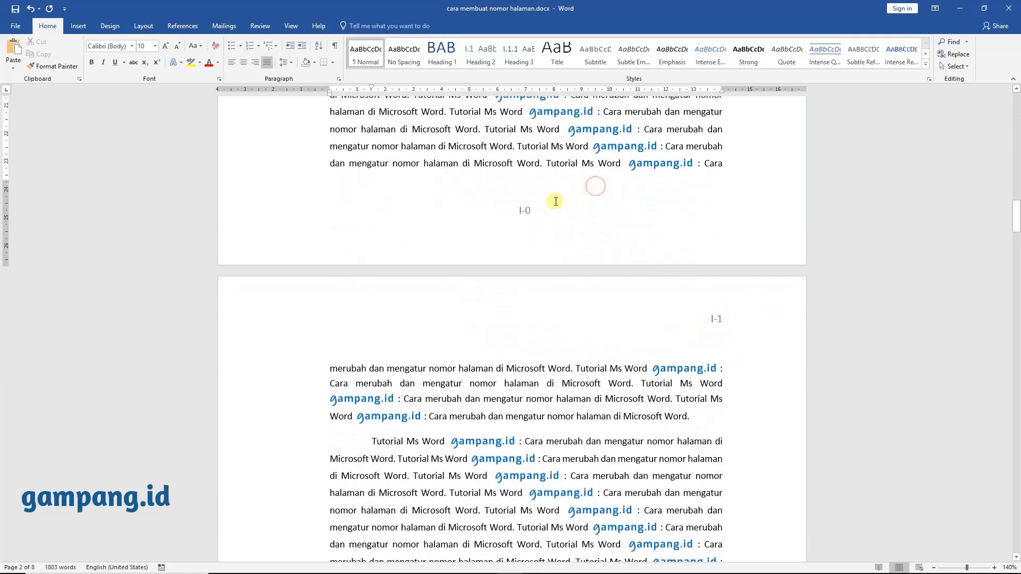
double_click(531, 211)
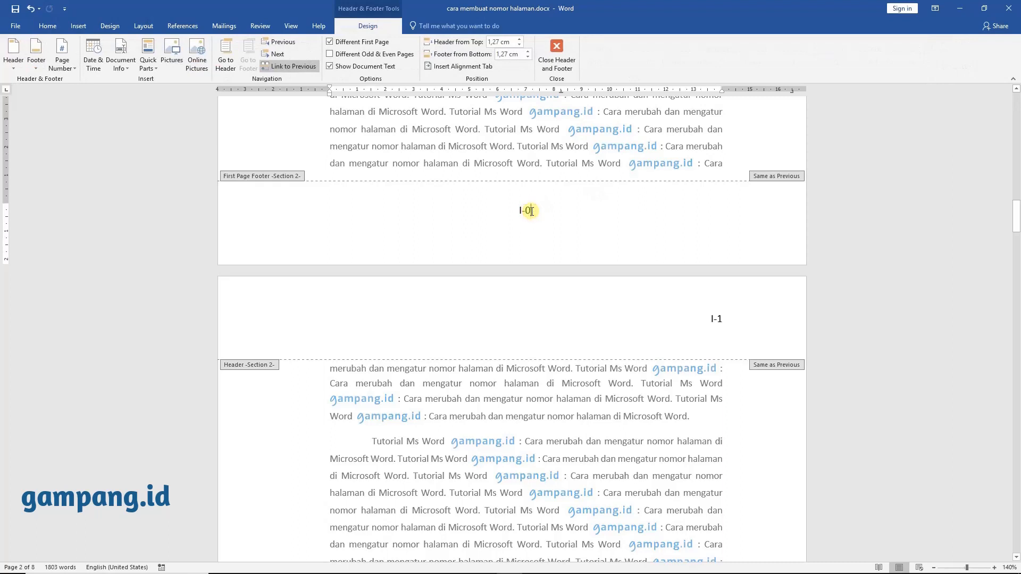
click(56, 71)
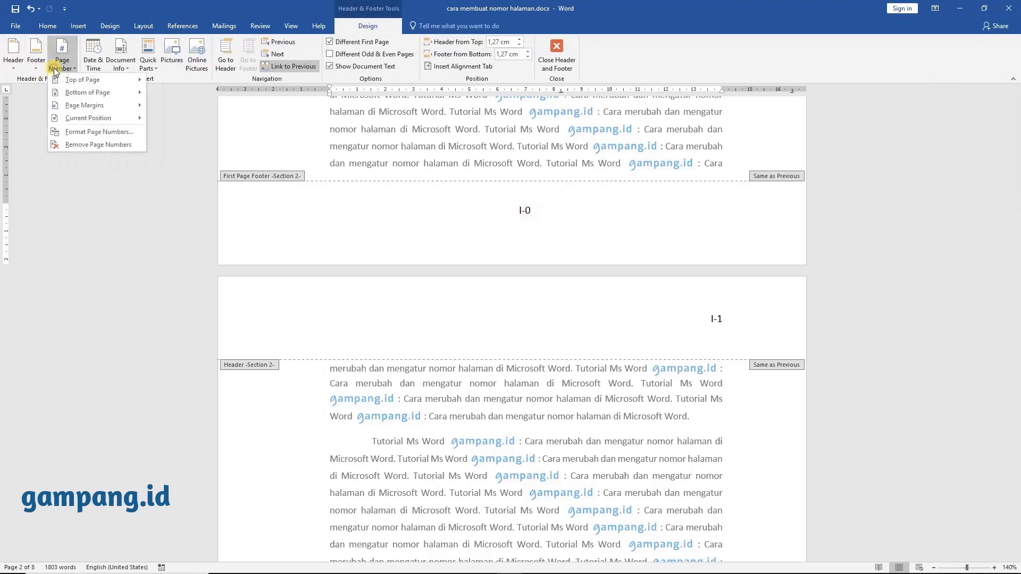
click(94, 134)
click(481, 316)
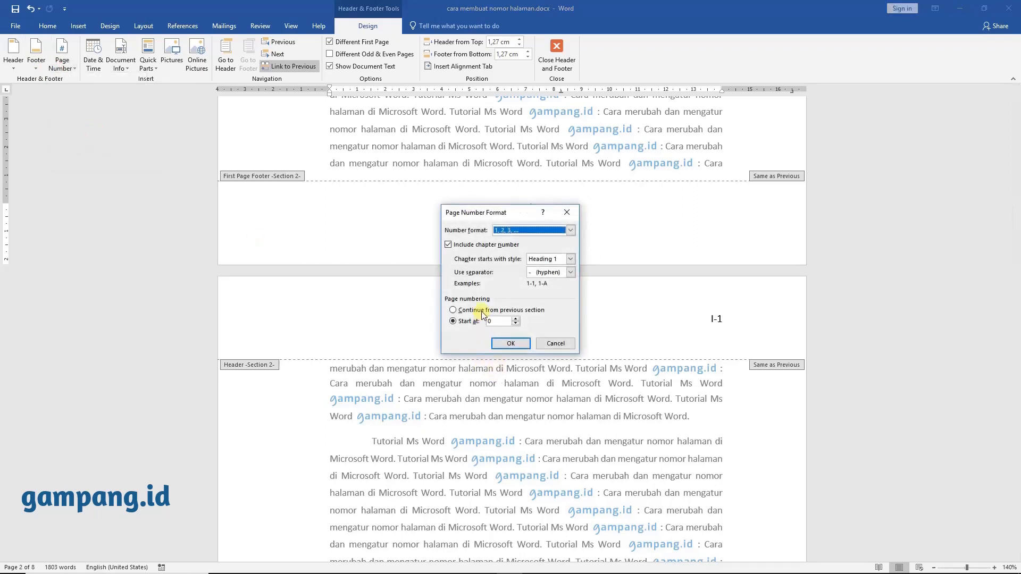
click(496, 322)
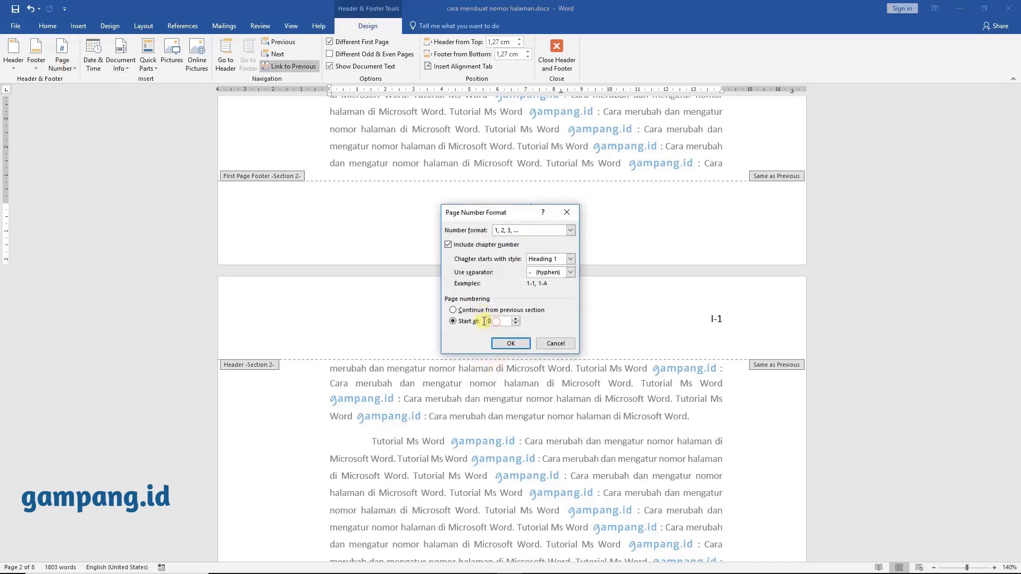
click(510, 344)
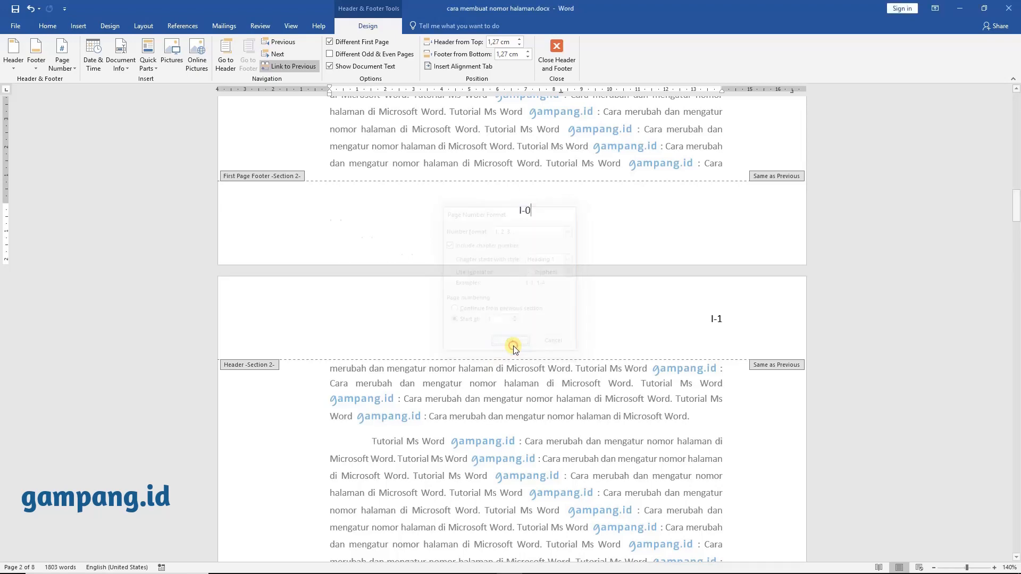
scroll(655, 389, down, 5)
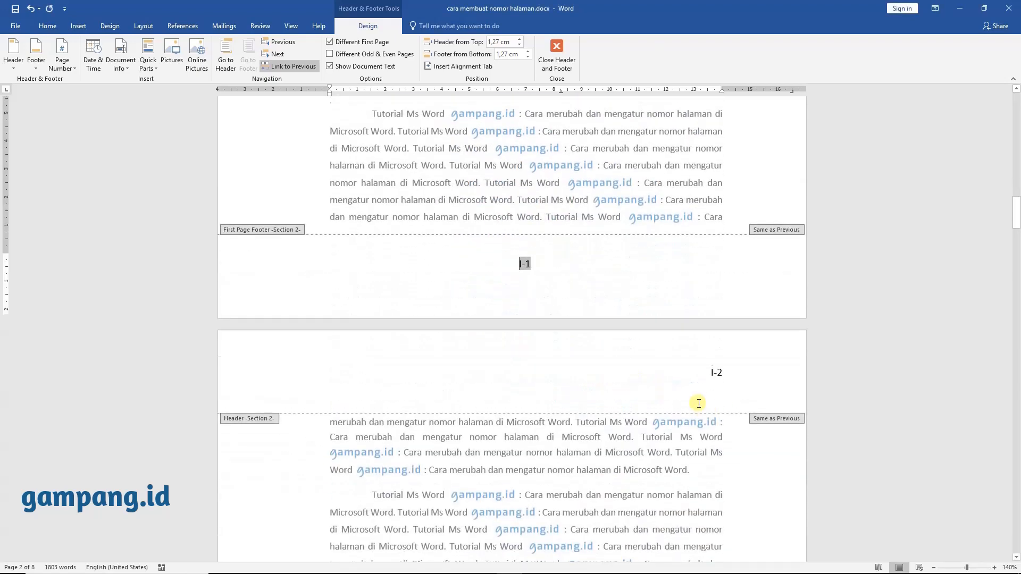
double_click(605, 171)
- Unlink the section 2 first-page footer from the cover page's section
scroll(580, 343, down, 15)
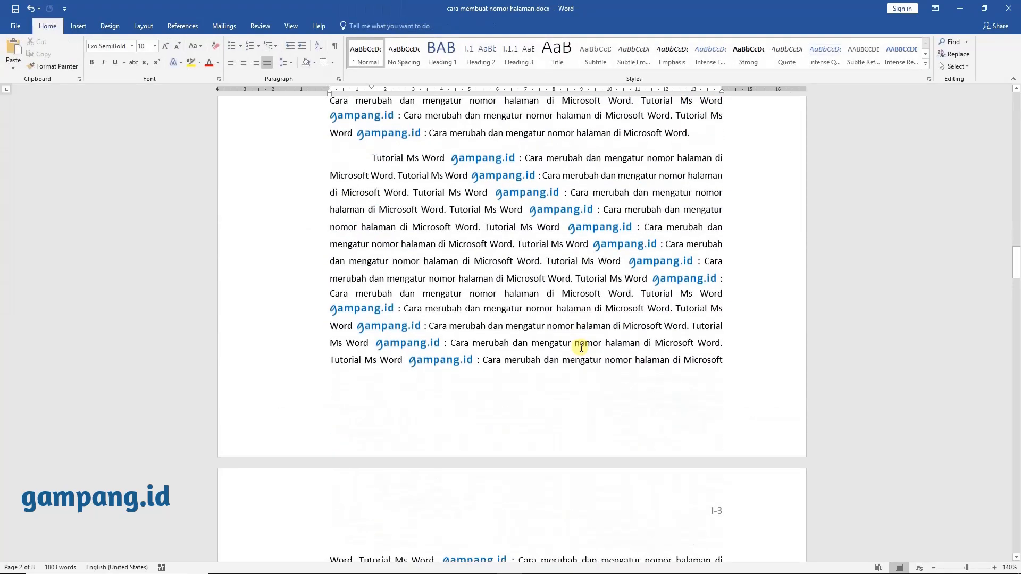
scroll(581, 348, up, 20)
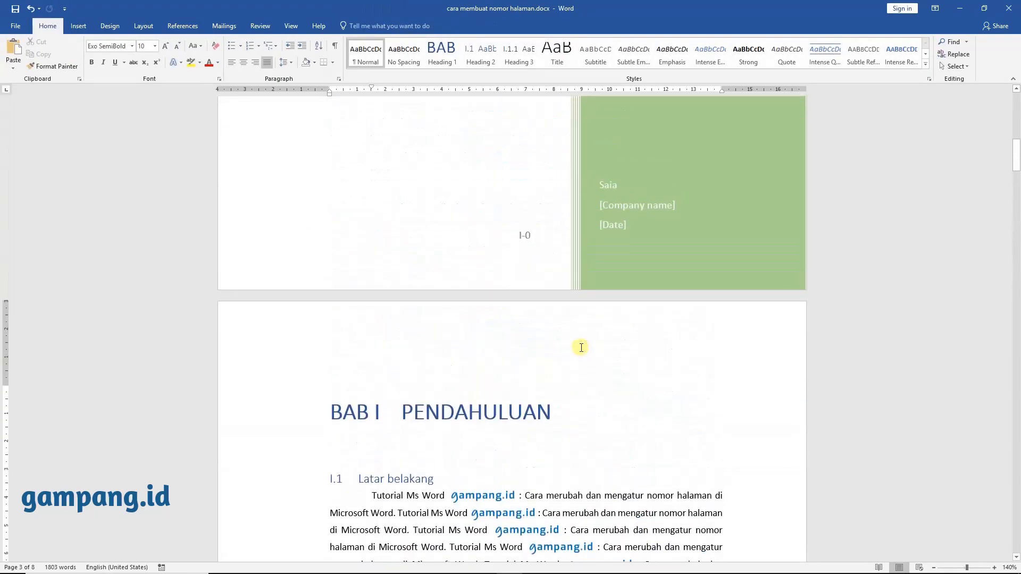
double_click(526, 356)
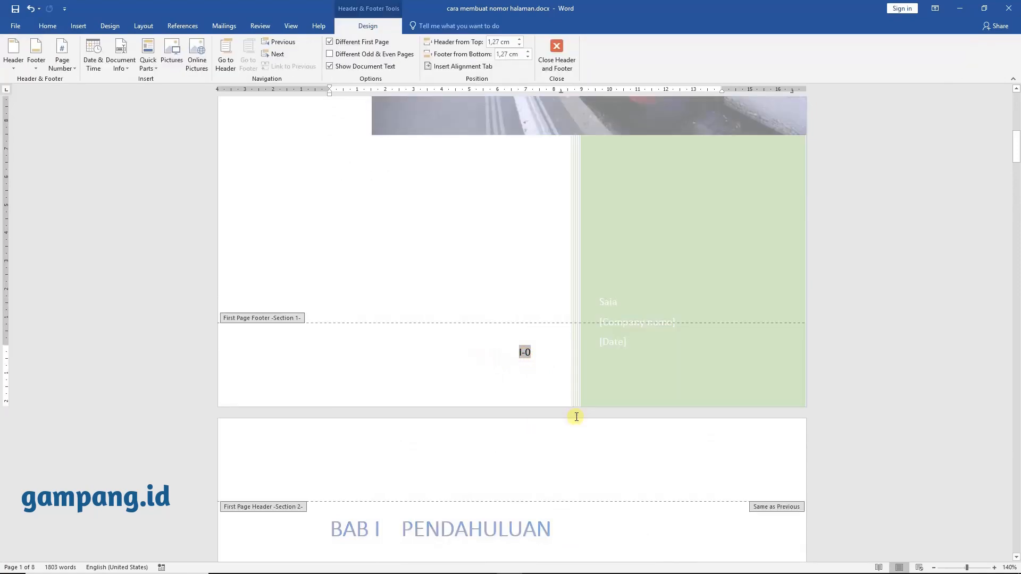
scroll(576, 418, down, 10)
scroll(576, 418, down, 1)
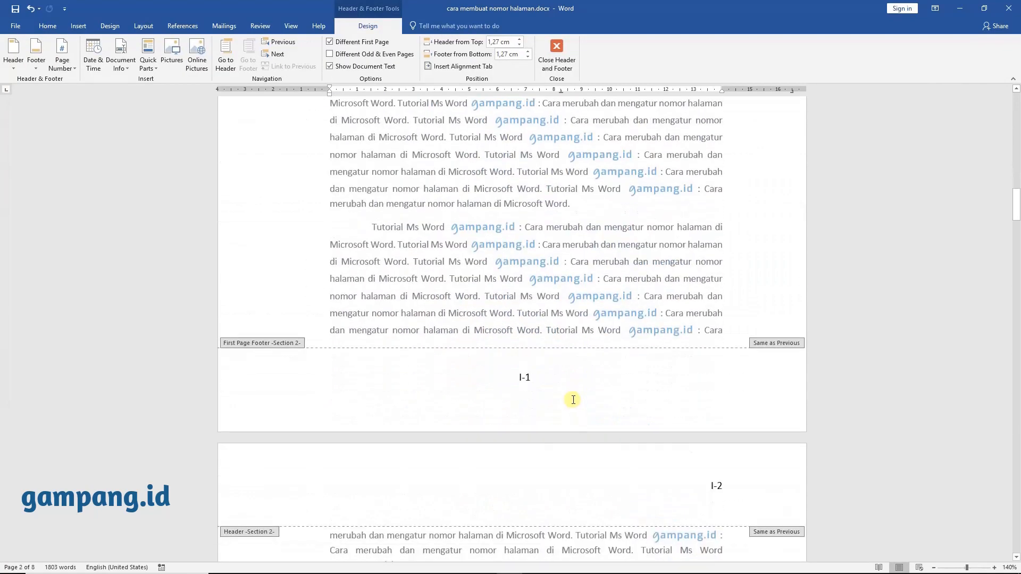
click(569, 384)
click(540, 379)
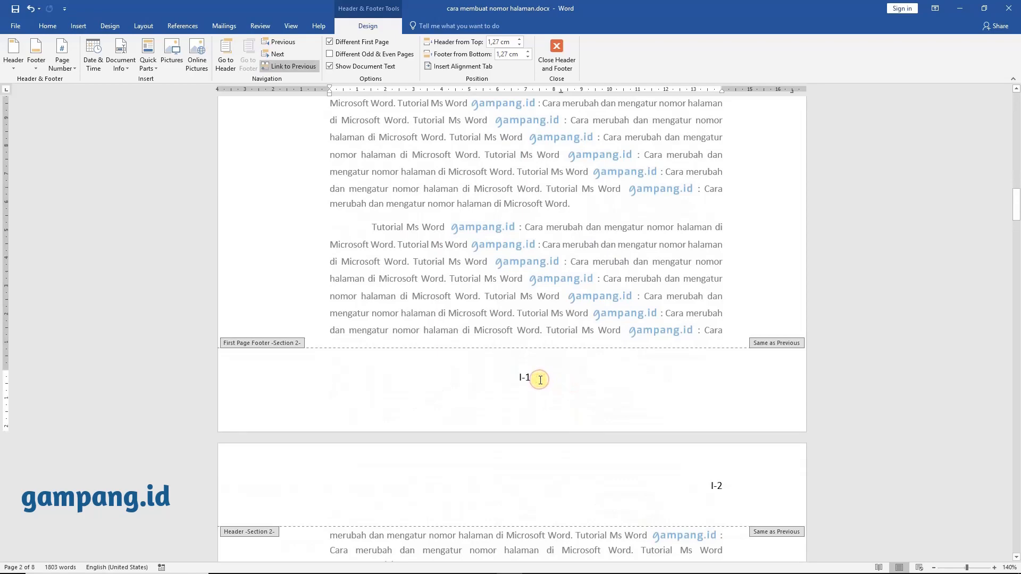
scroll(540, 379, up, 12)
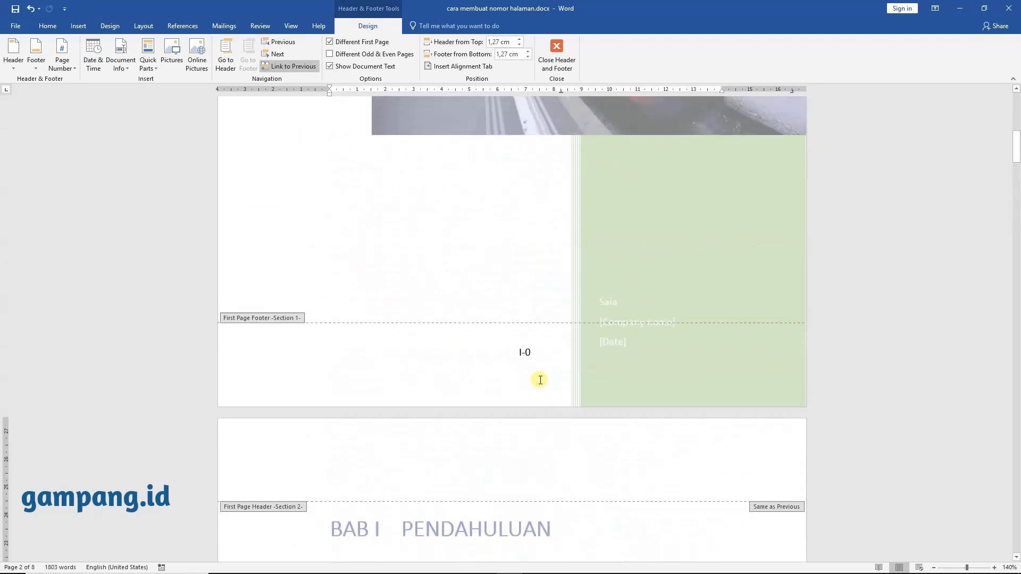
scroll(540, 380, down, 10)
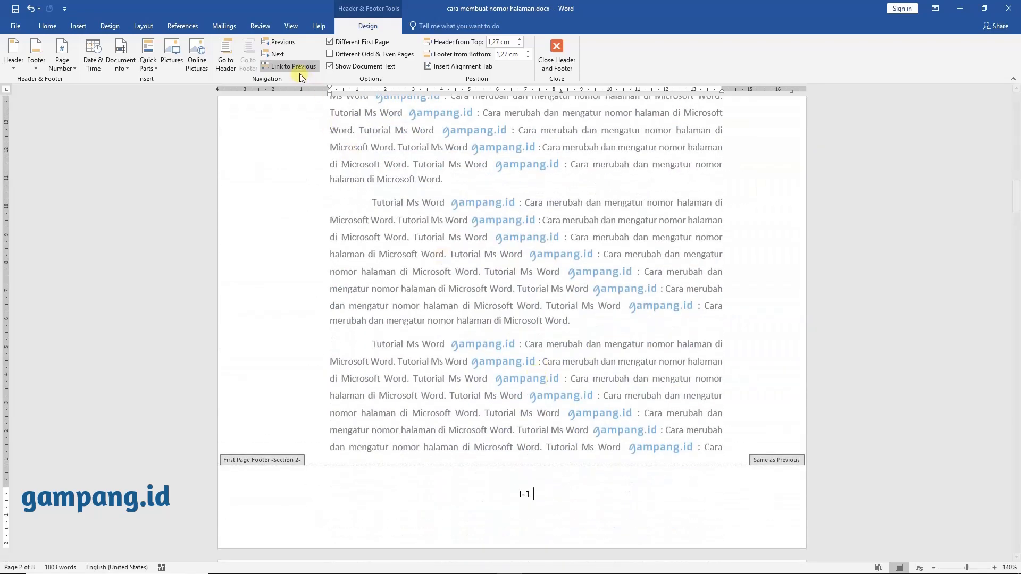
click(306, 67)
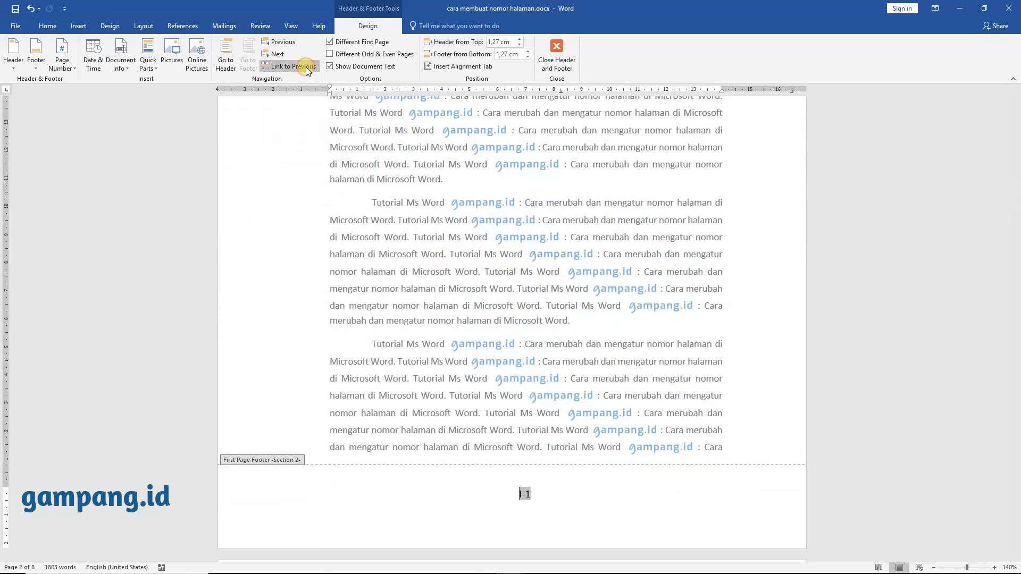
- Delete the page number from the cover page's footer and check the page numbers on the chapter pages
scroll(706, 406, up, 10)
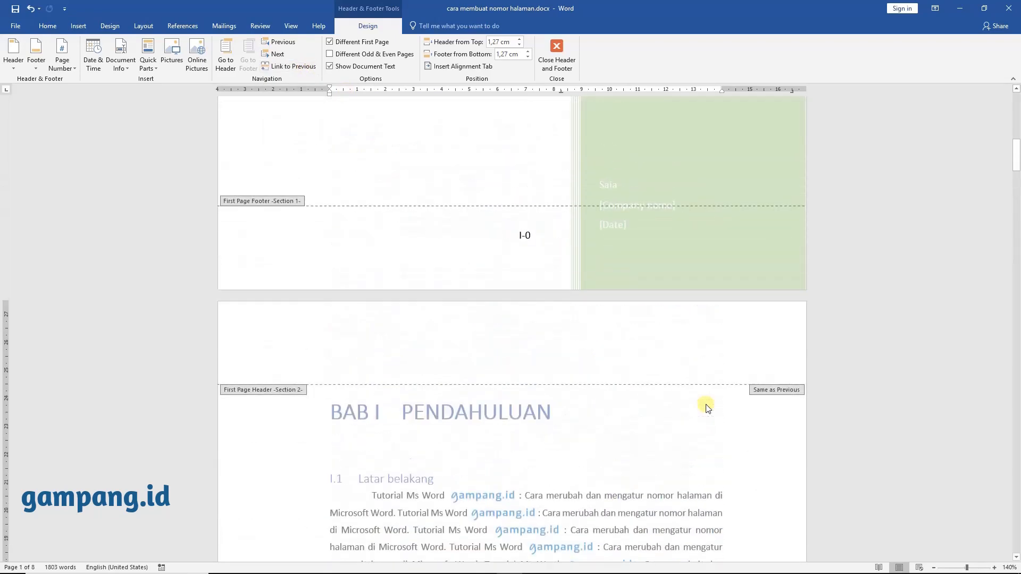
double_click(534, 234)
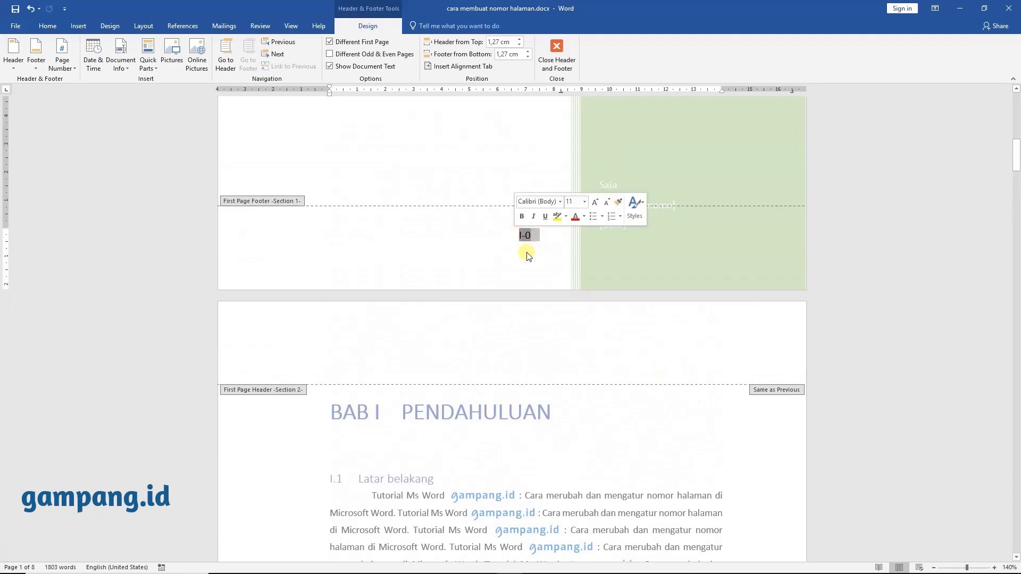
key(Delete)
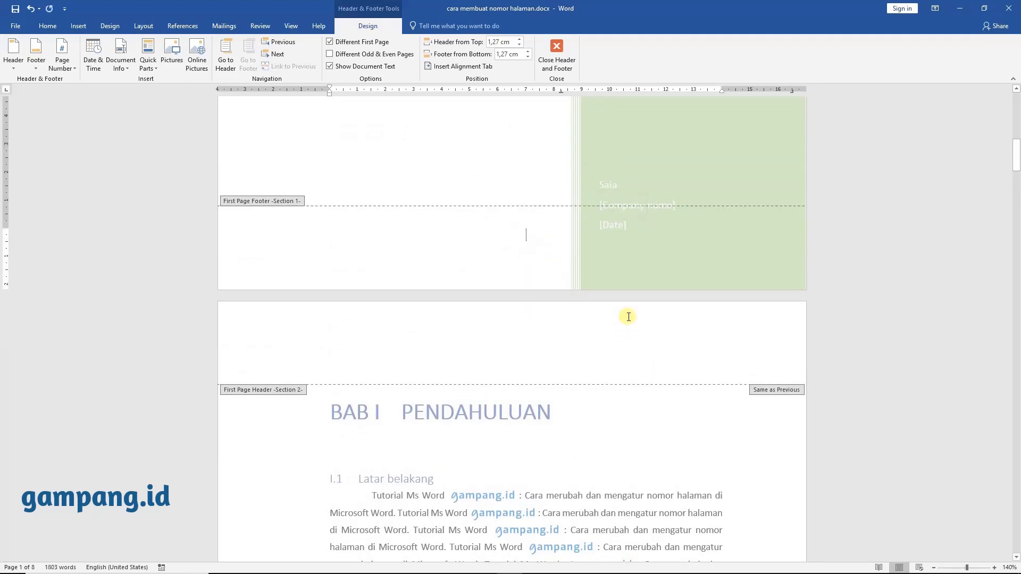
click(556, 53)
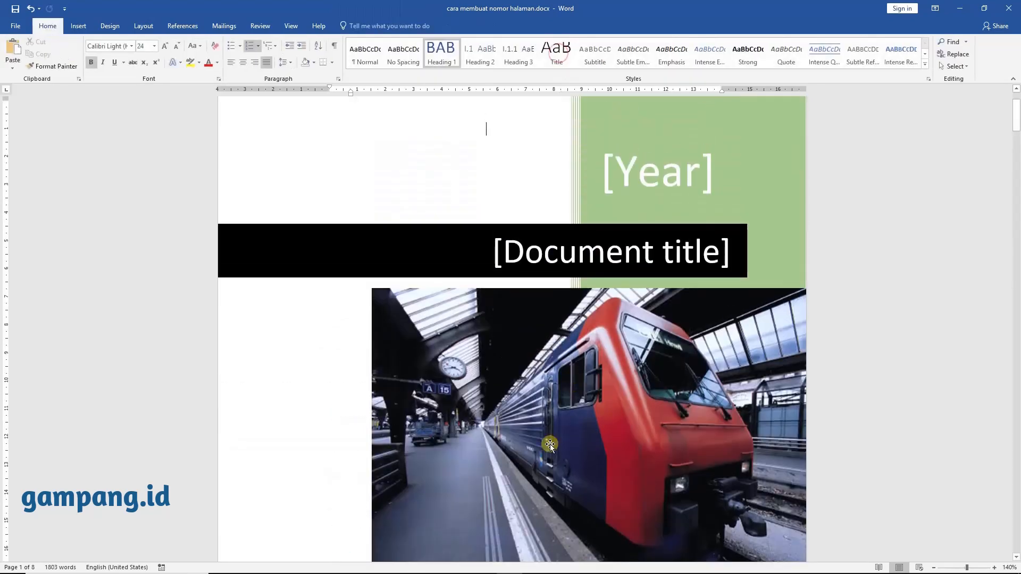
scroll(550, 444, down, 20)
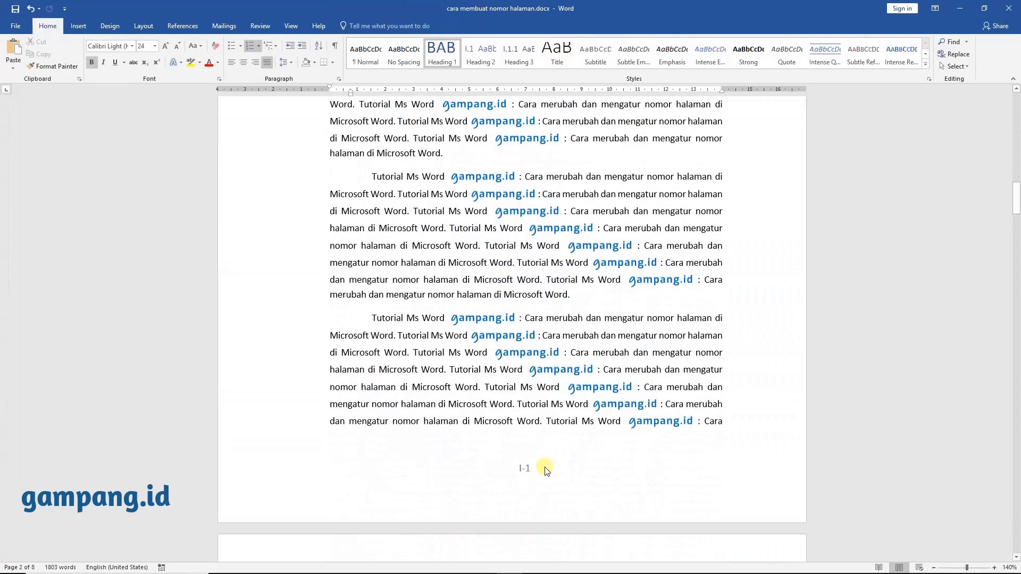
scroll(546, 470, down, 5)
scroll(546, 470, down, 5)
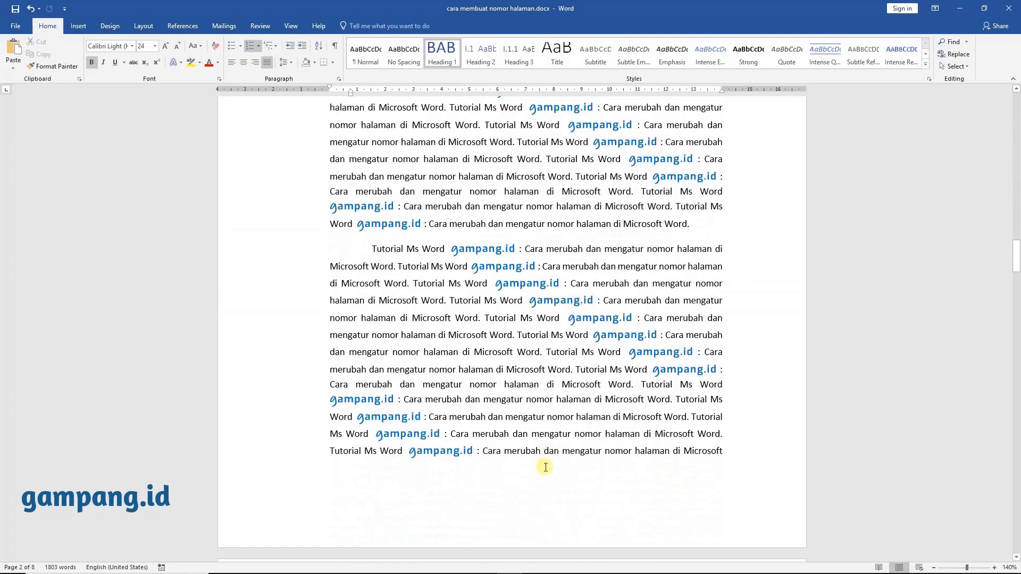
scroll(545, 467, down, 5)
scroll(546, 470, down, 20)
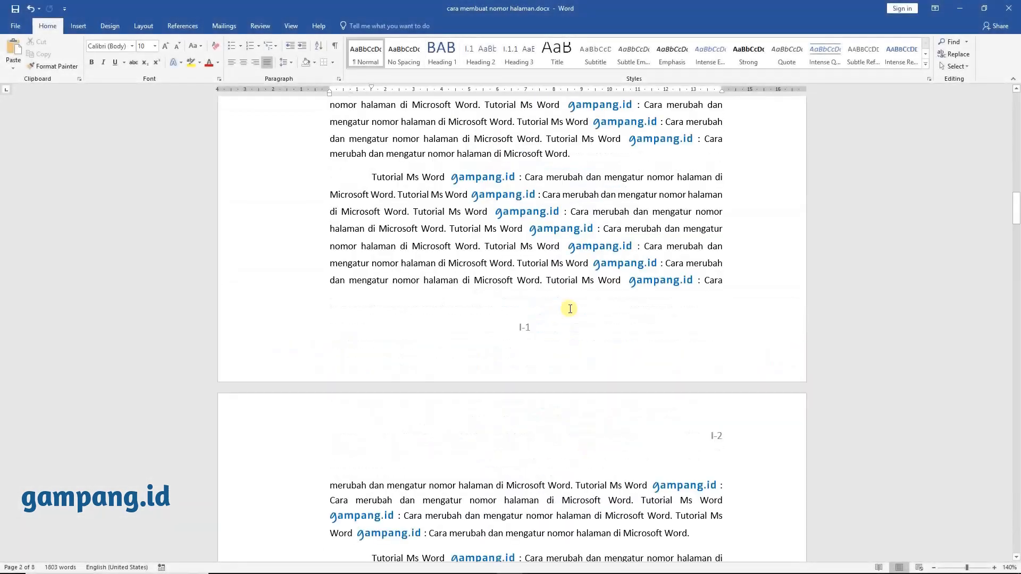
- Add a top border line above the page number in the section 2 first-page footer
scroll(570, 308, down, 3)
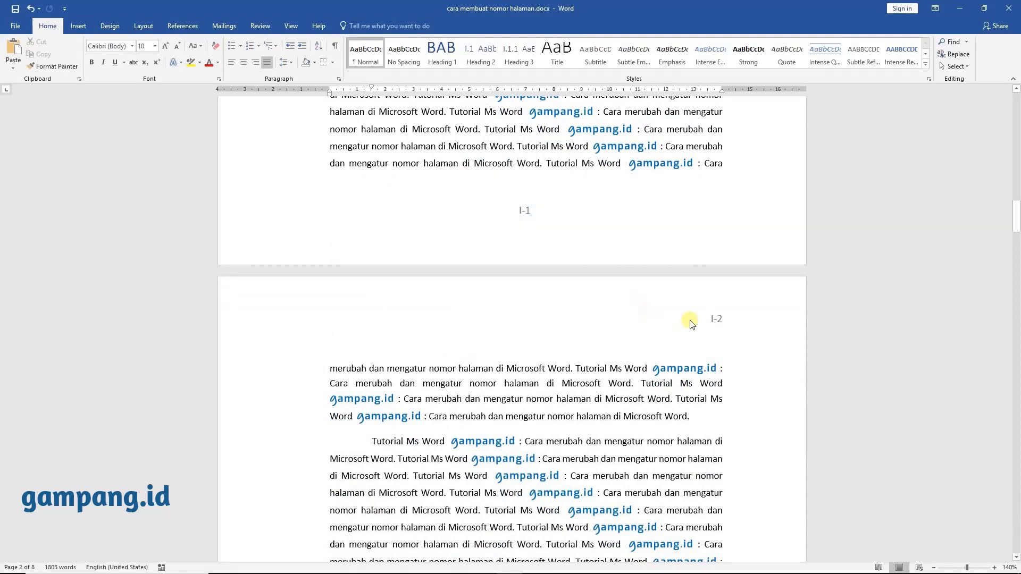
double_click(659, 319)
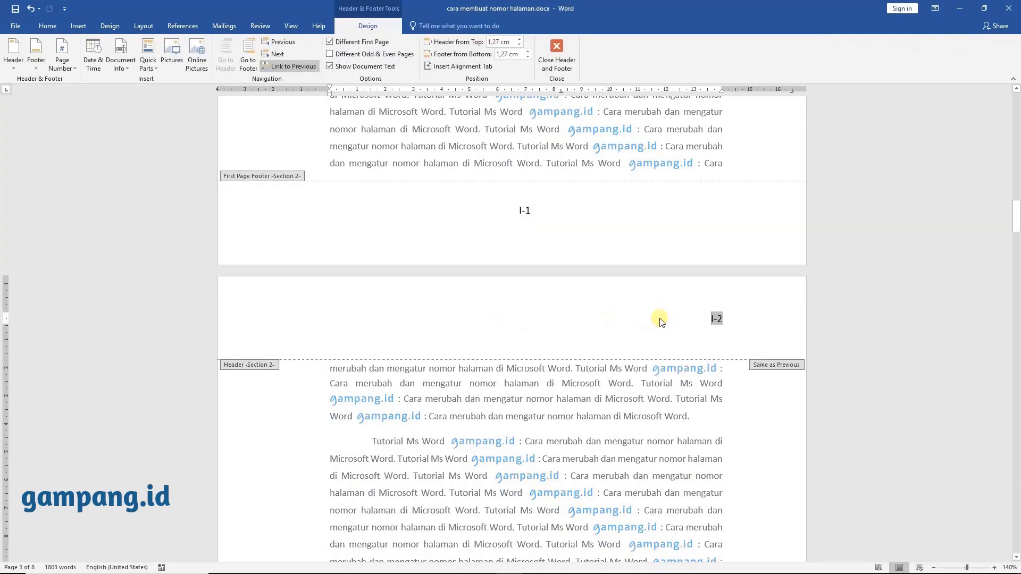
click(484, 206)
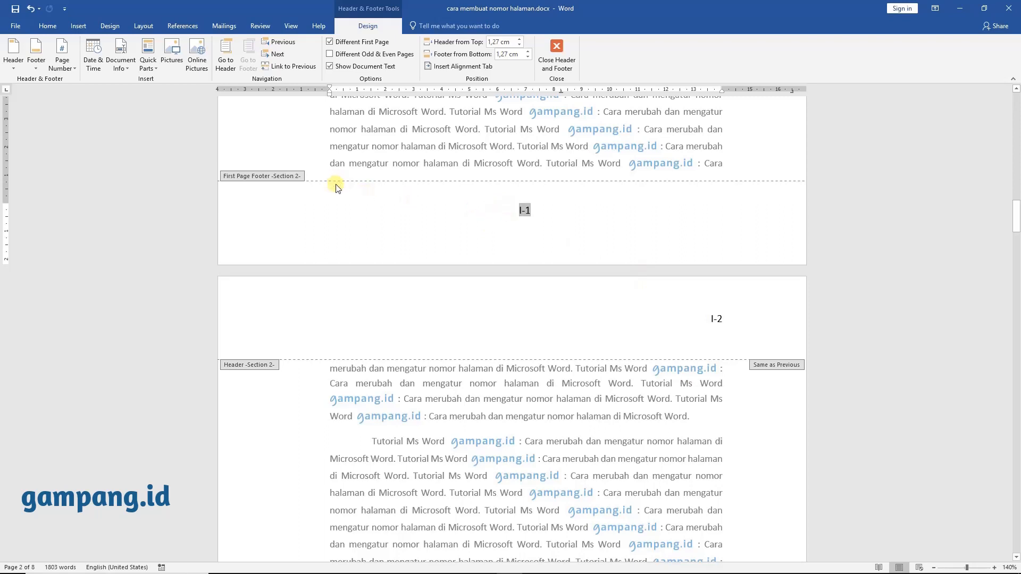
click(47, 26)
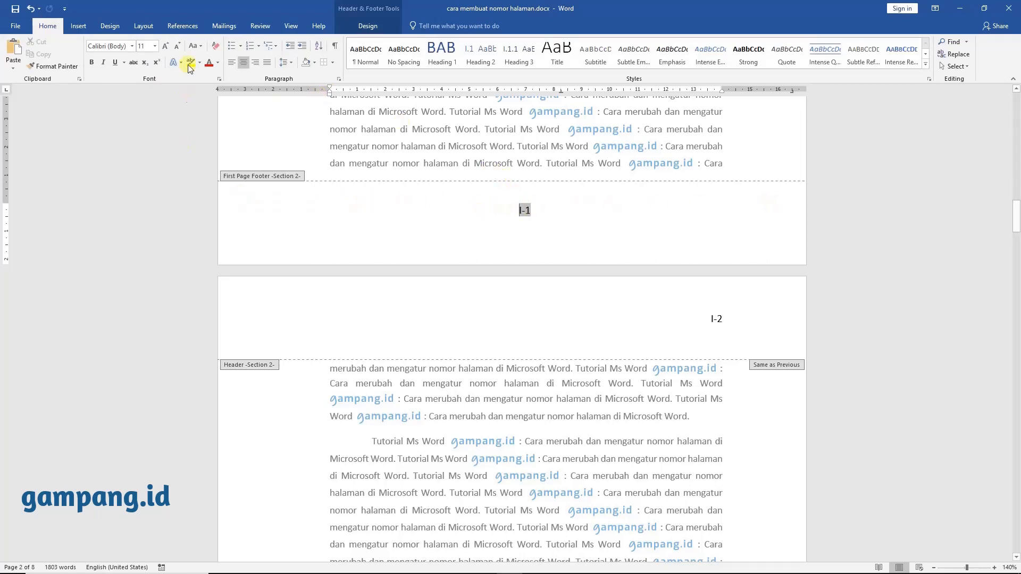
click(331, 63)
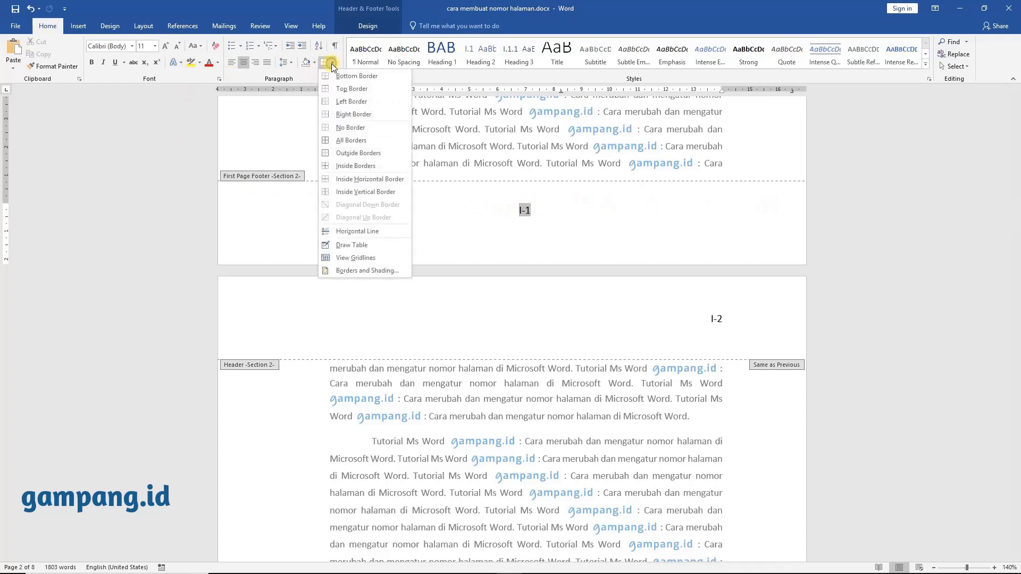
click(351, 90)
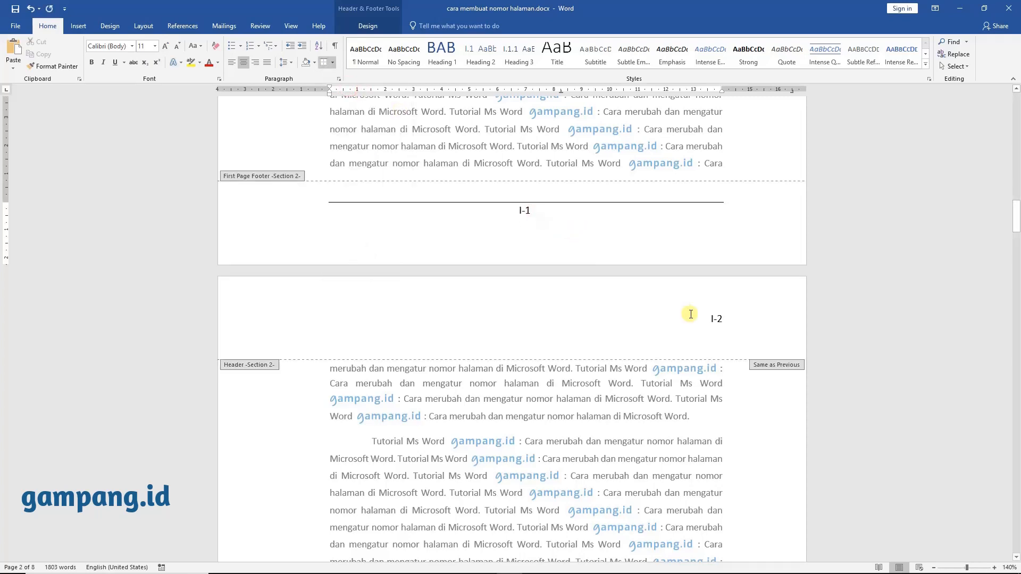
- Add a bottom border line beneath the page number in the section 2 regular header
double_click(711, 320)
click(710, 319)
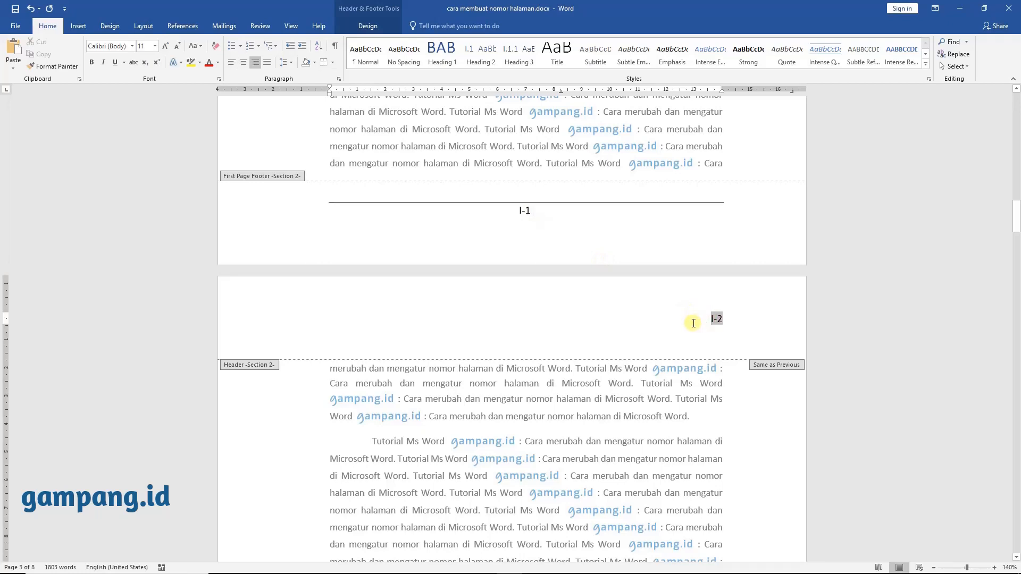
click(332, 63)
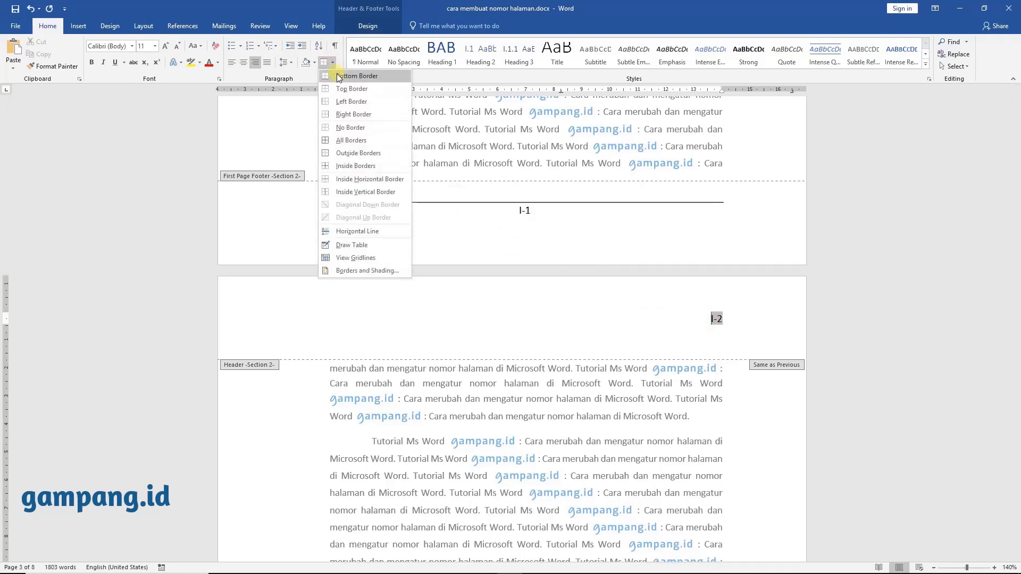
click(339, 77)
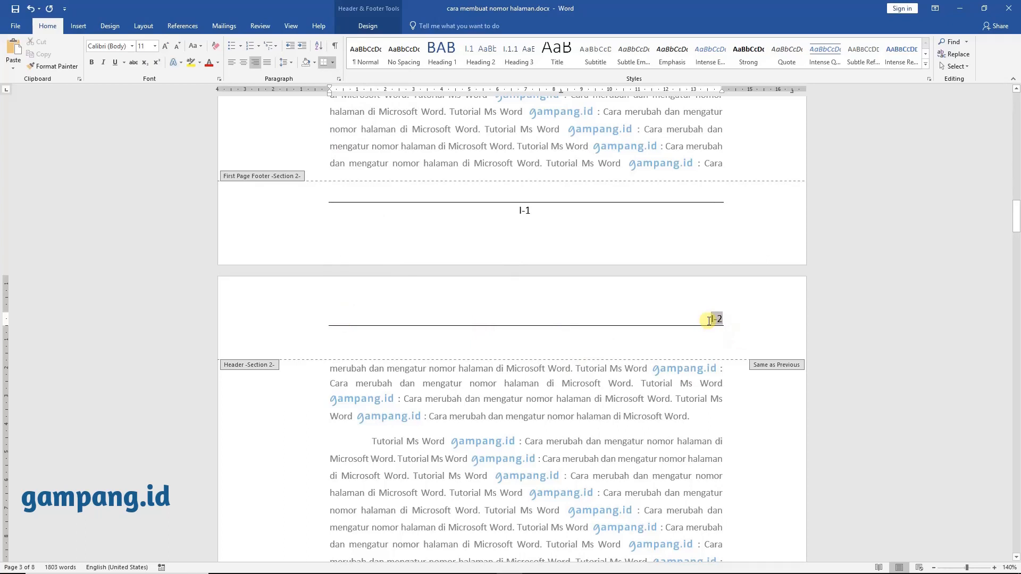
- Restyle the bottom border of the section 2 header as a dark blue 3 pt thick-and-thin double line
click(333, 63)
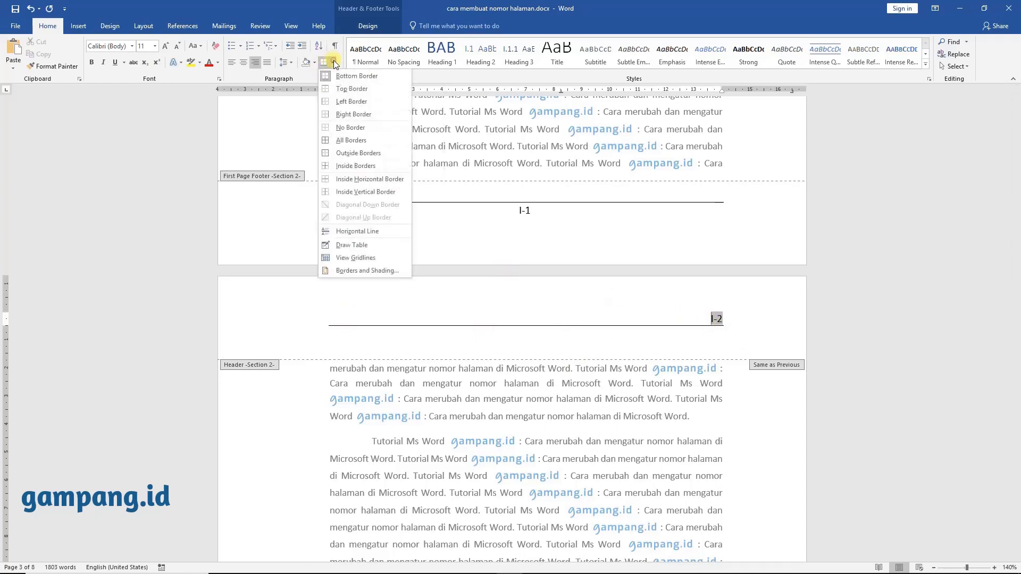
click(395, 269)
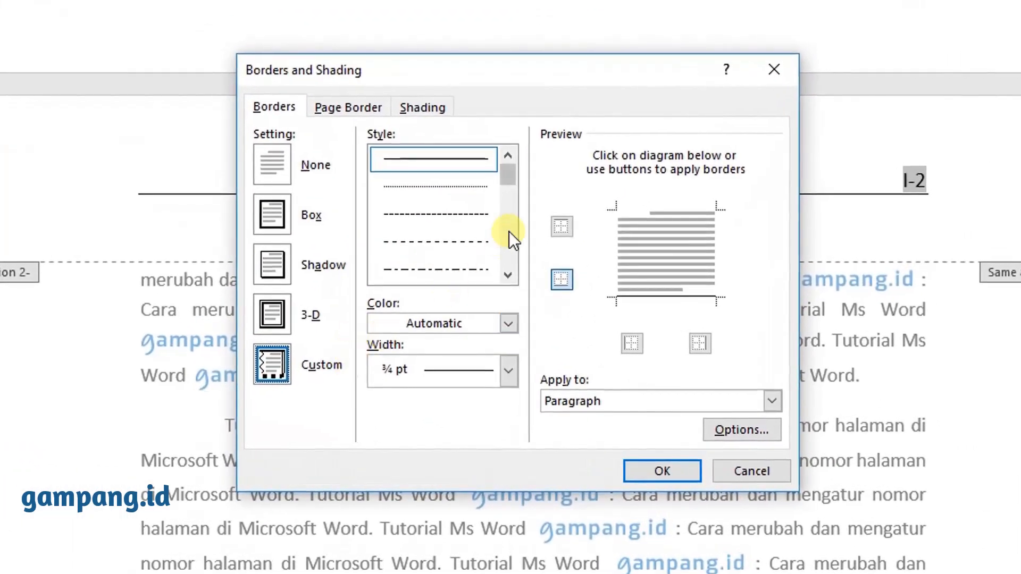
click(509, 232)
click(435, 268)
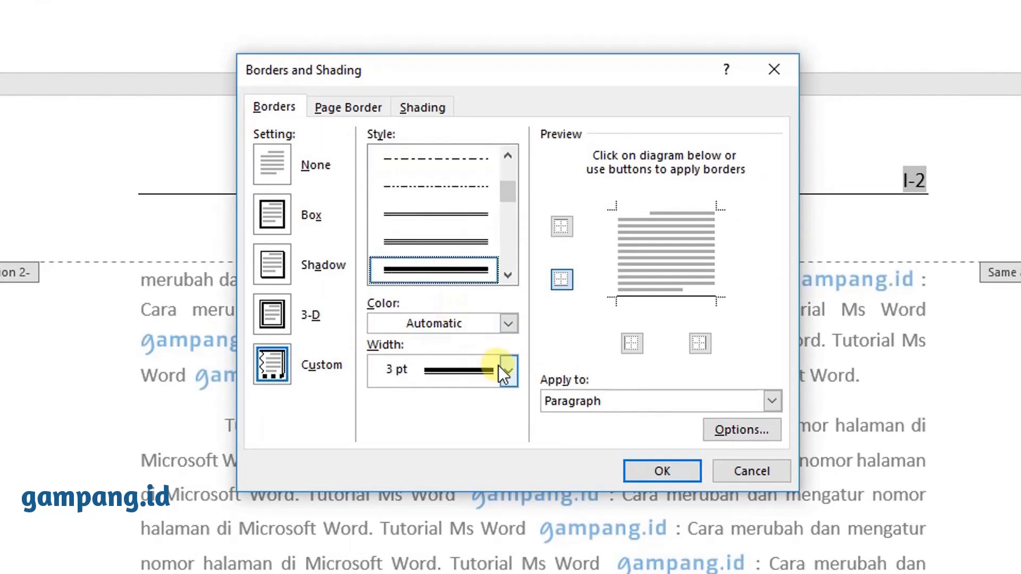
click(509, 323)
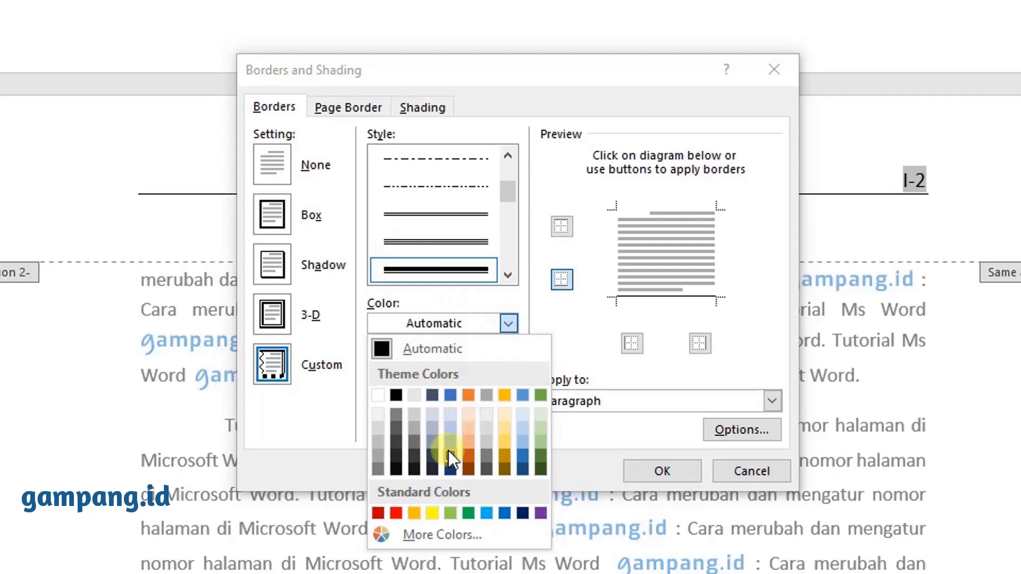
click(530, 452)
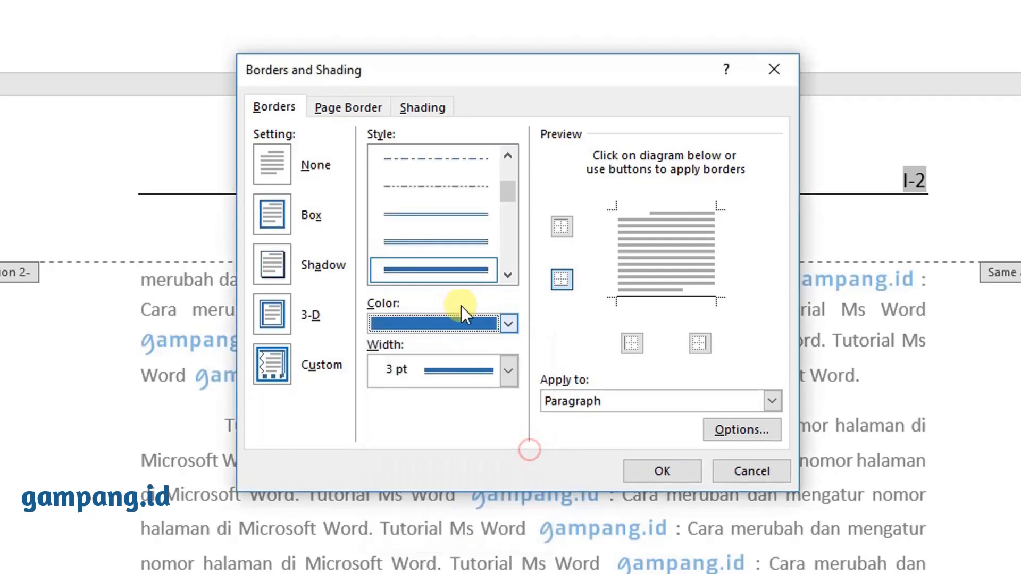
click(458, 269)
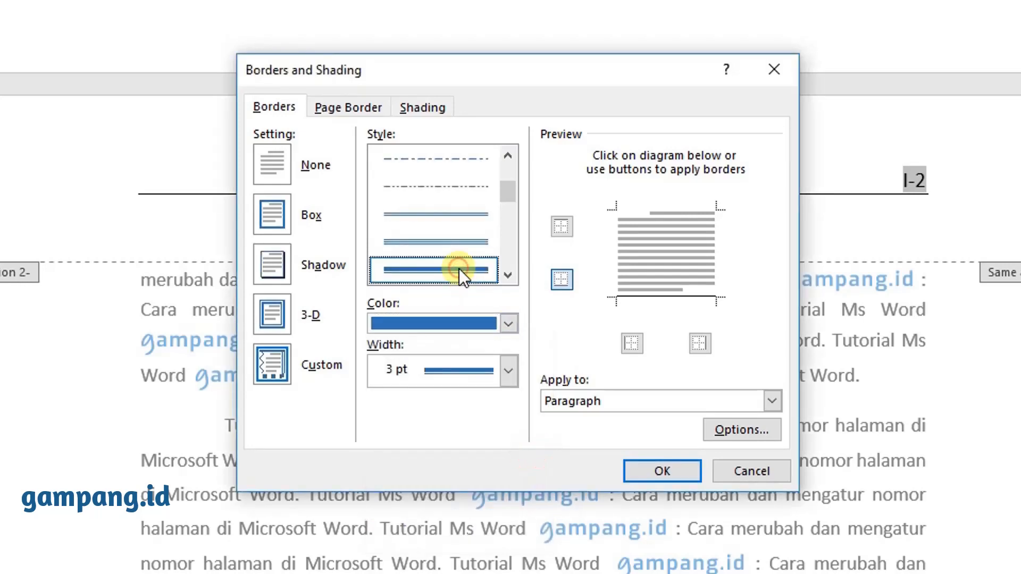
click(564, 279)
click(563, 279)
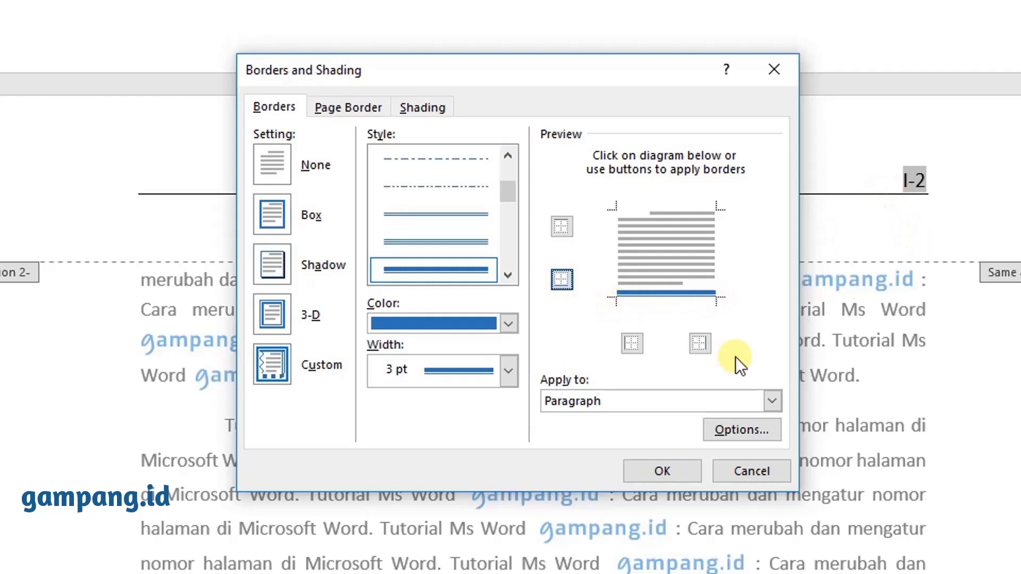
click(662, 473)
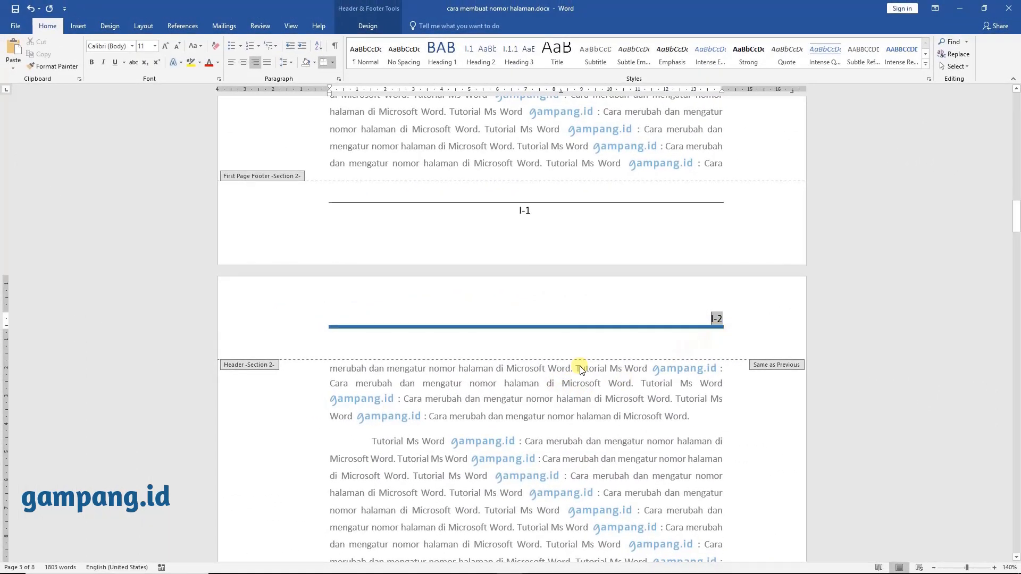
- Unlink the section 2 regular footer on page I-3 from the previous section's footer
scroll(581, 367, down, 2)
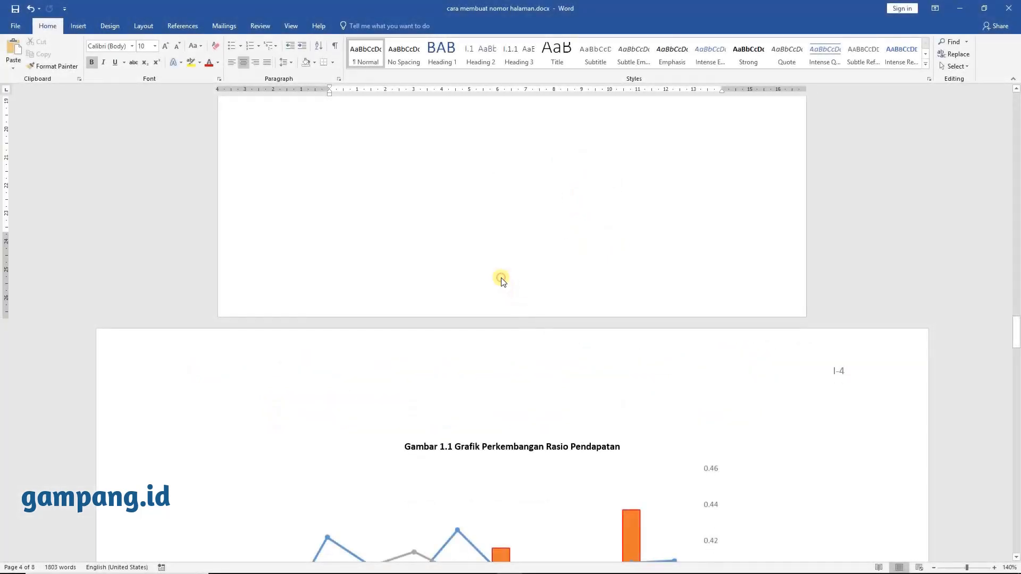
double_click(501, 281)
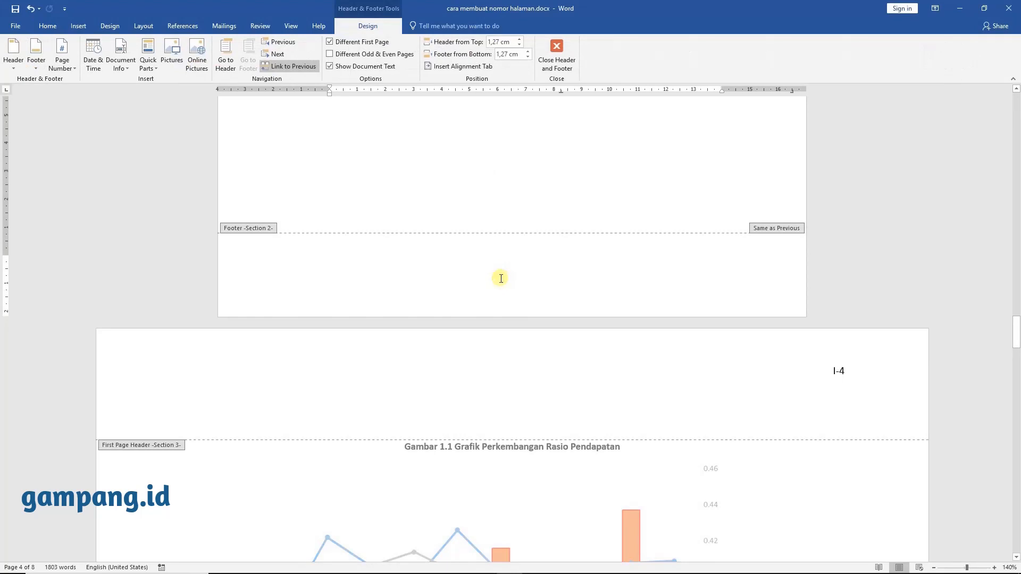
scroll(610, 249, up, 10)
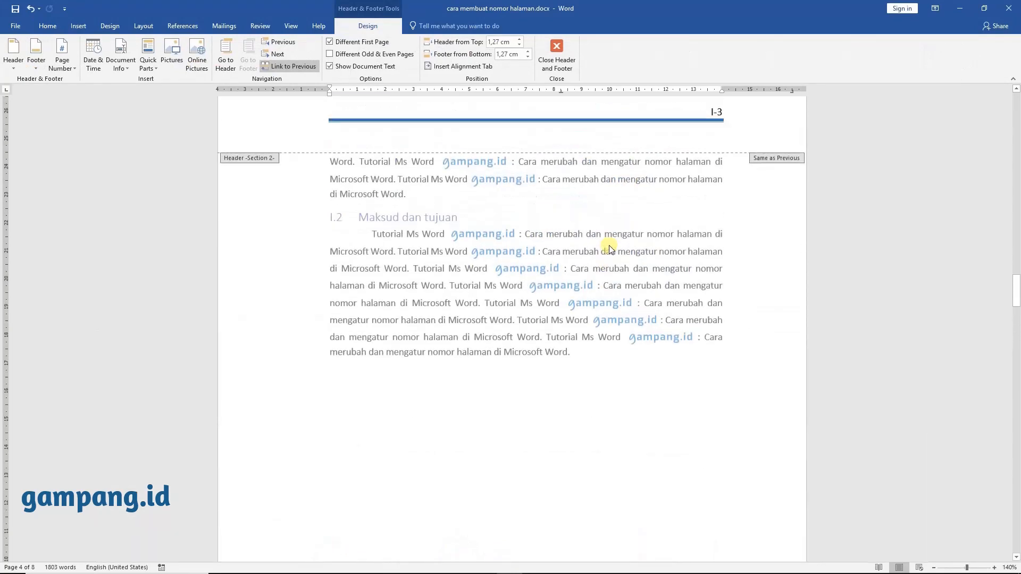
scroll(683, 314, down, 10)
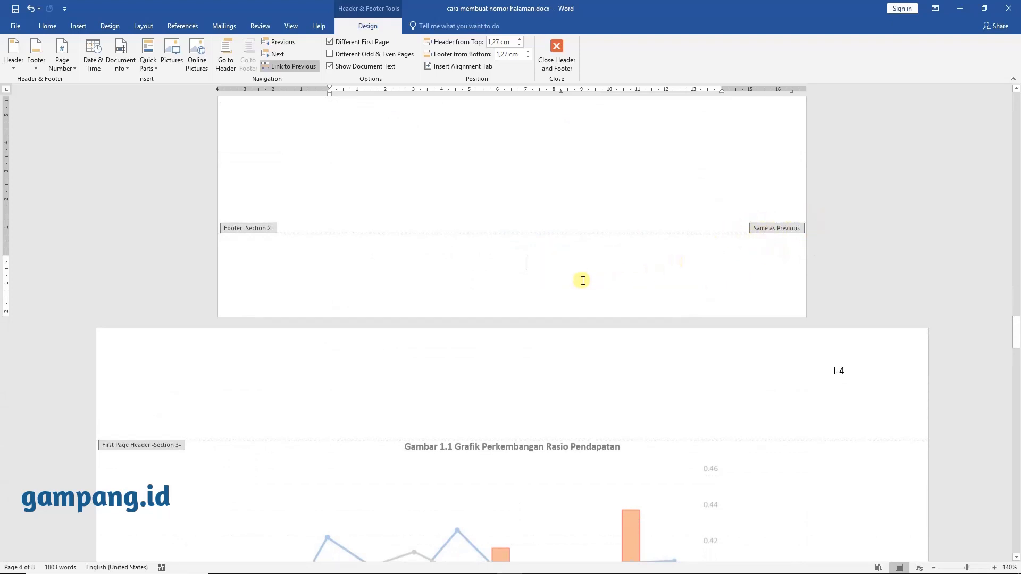
scroll(582, 282, up, 3)
scroll(582, 283, up, 9)
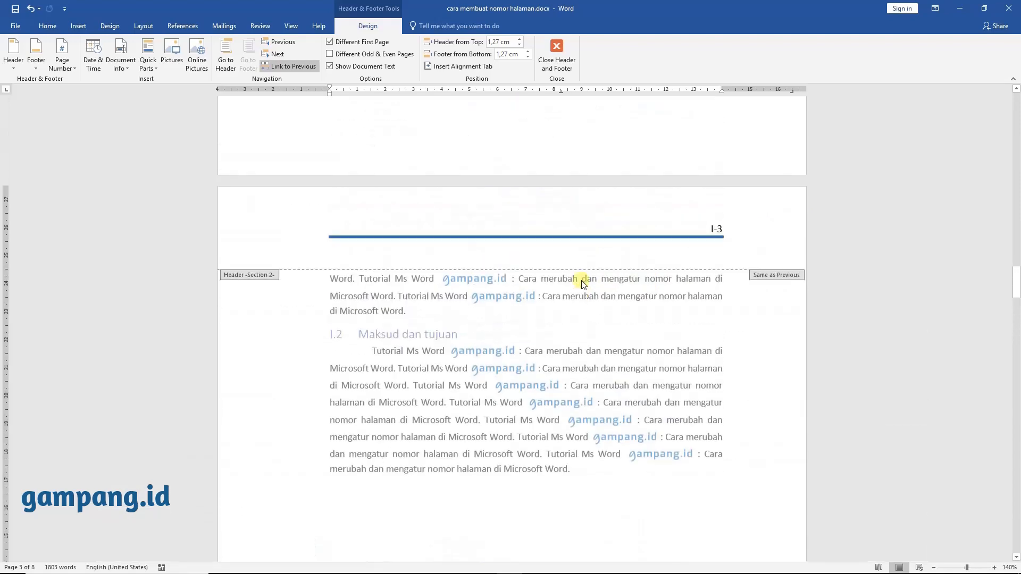
scroll(582, 283, up, 4)
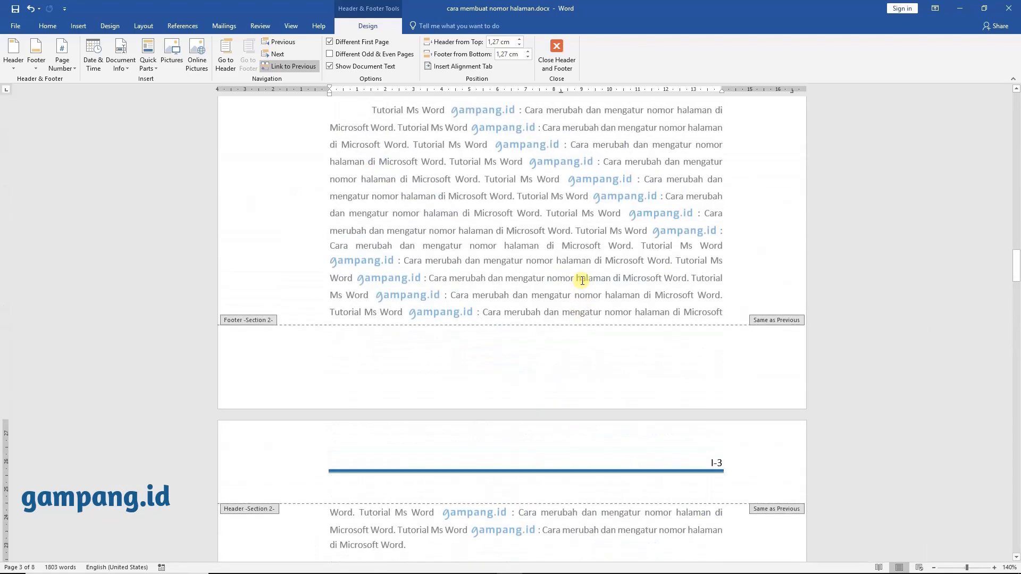
scroll(582, 280, down, 18)
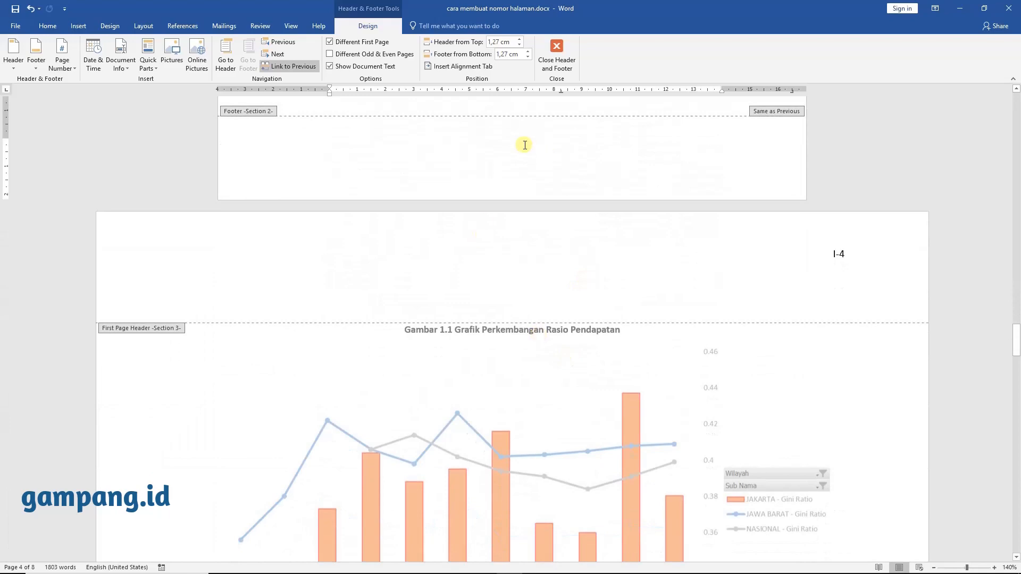
click(525, 145)
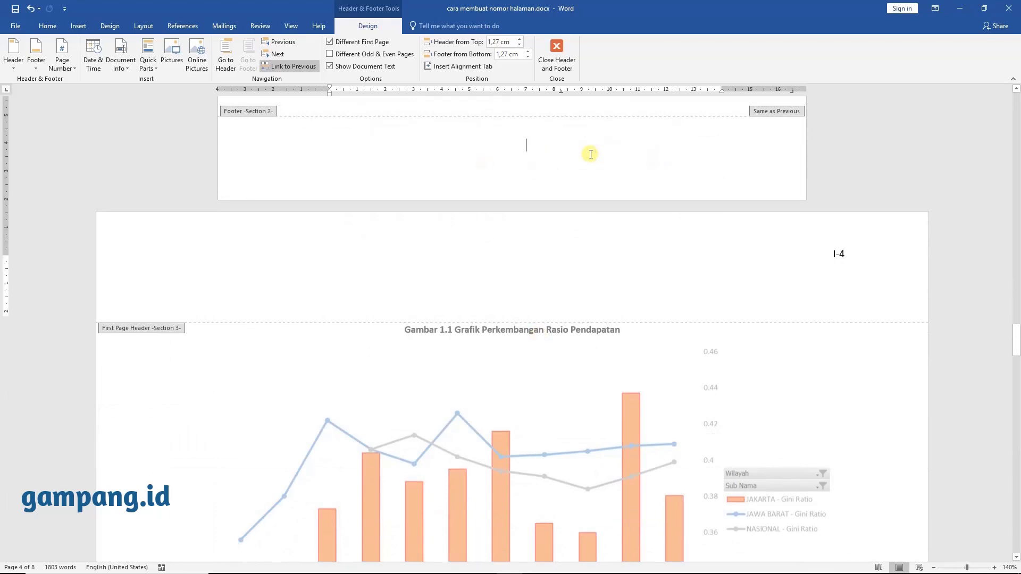
scroll(590, 154, up, 10)
scroll(590, 154, down, 10)
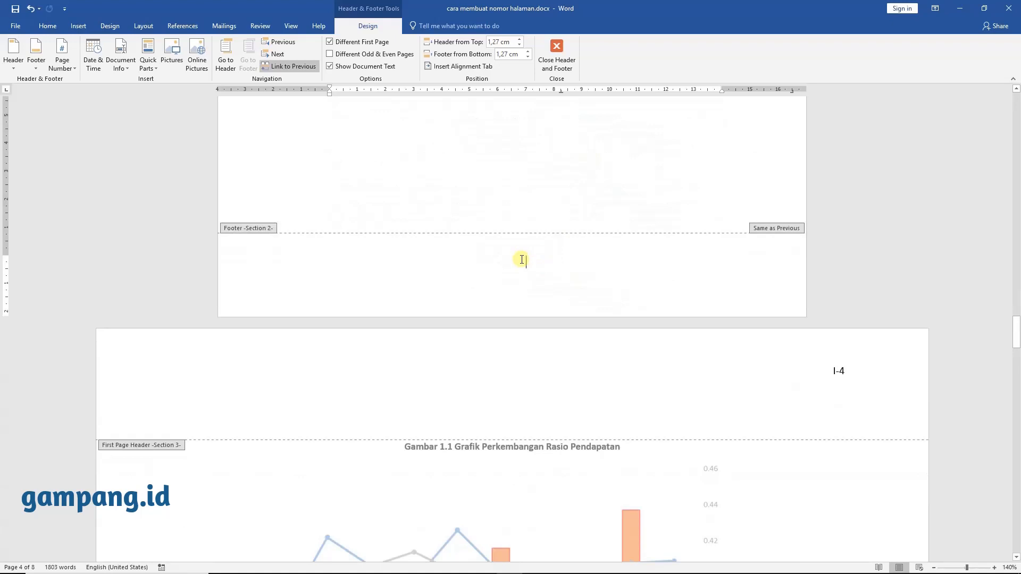
click(302, 70)
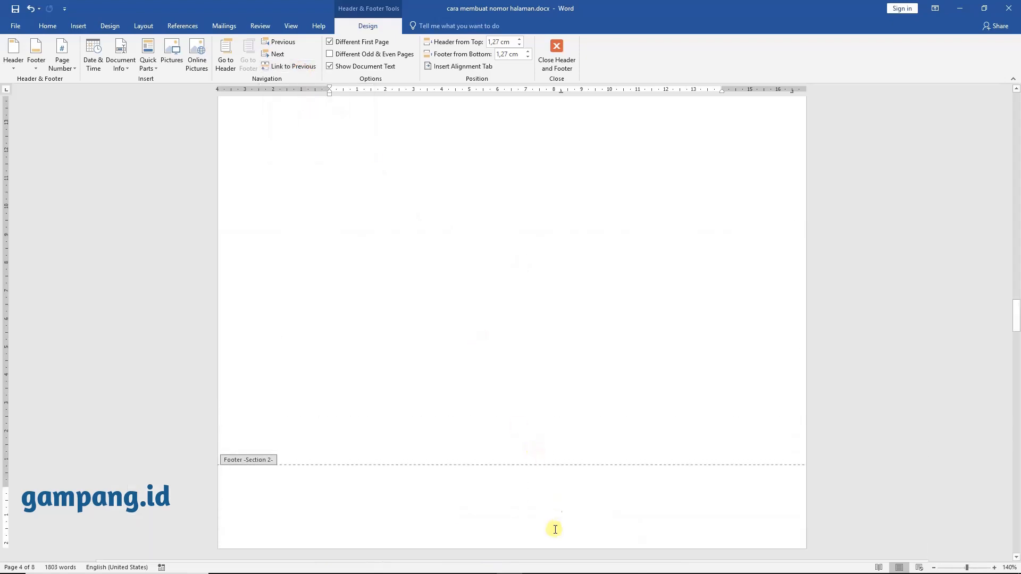
- Search online pictures for "abstract wave" and insert the curved blue wave on white into the section 2 footer
click(530, 498)
click(80, 27)
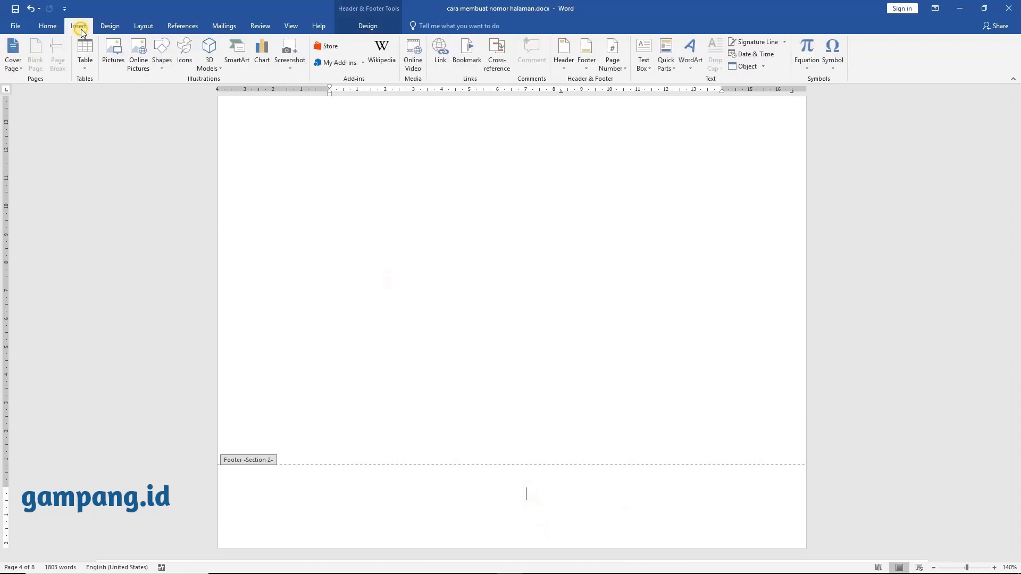
click(136, 63)
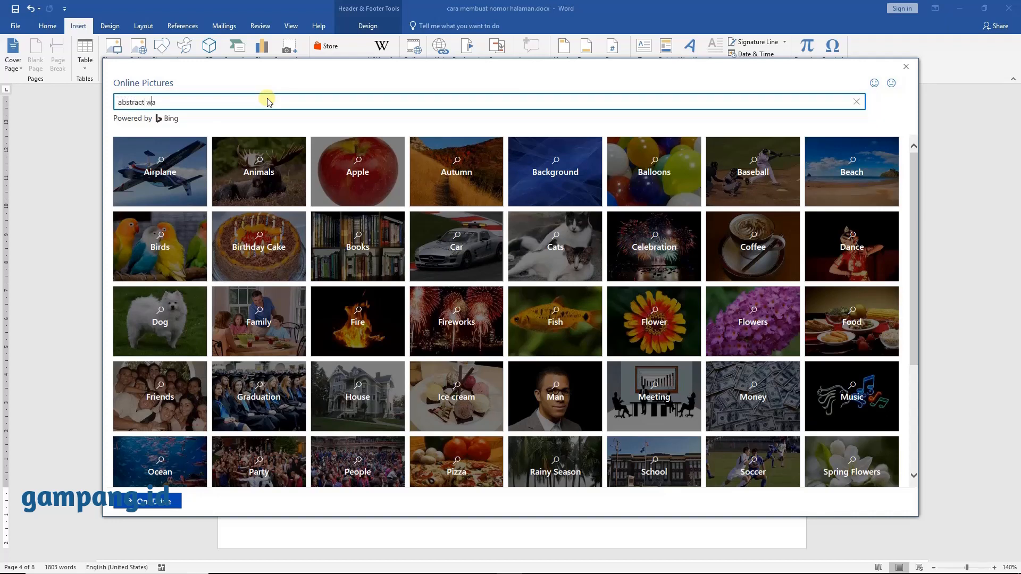
key(Return)
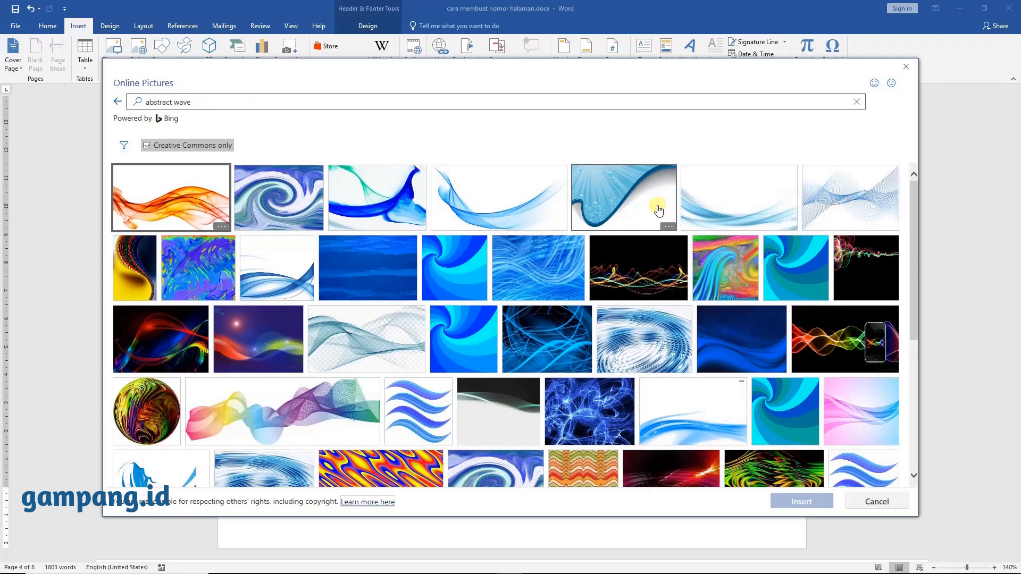
click(500, 207)
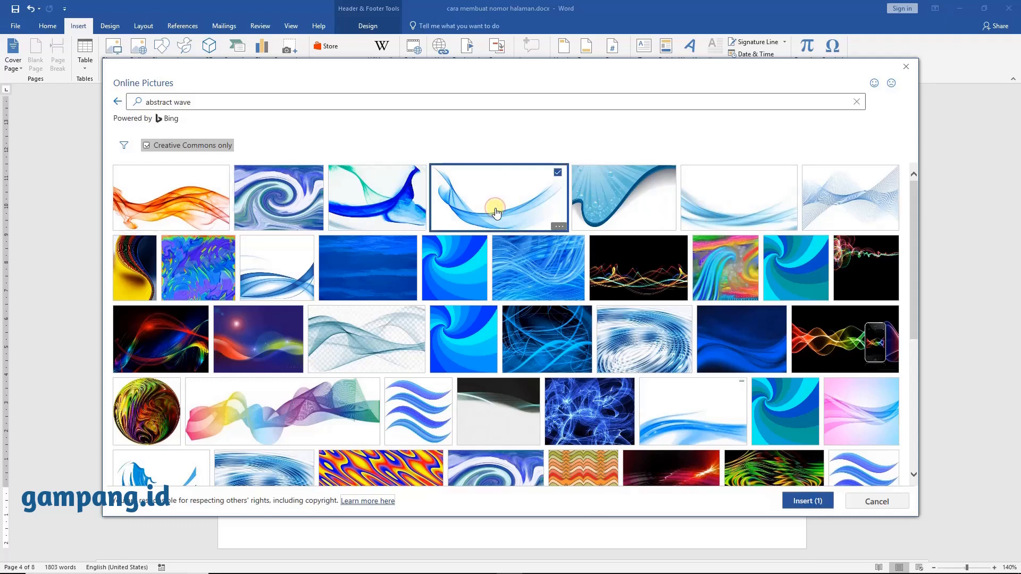
click(806, 503)
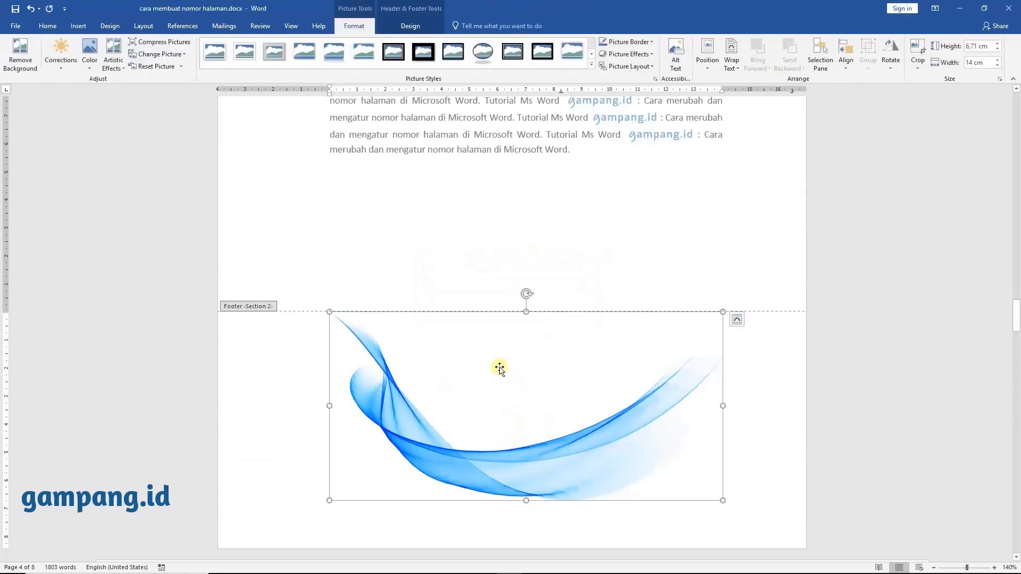
- Set the wave picture's text wrapping to Behind Text
right_click(490, 406)
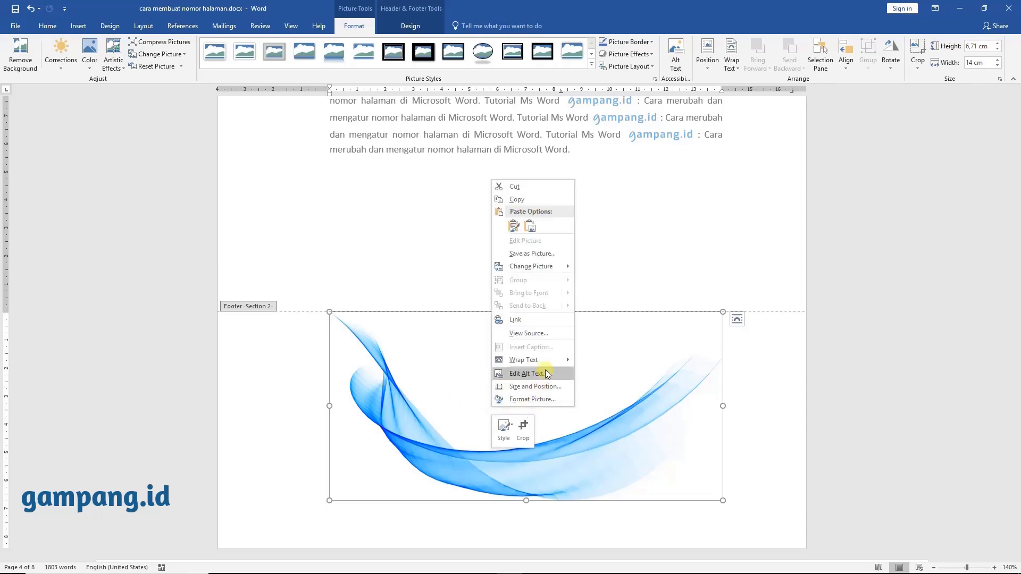
mouse_move(550, 361)
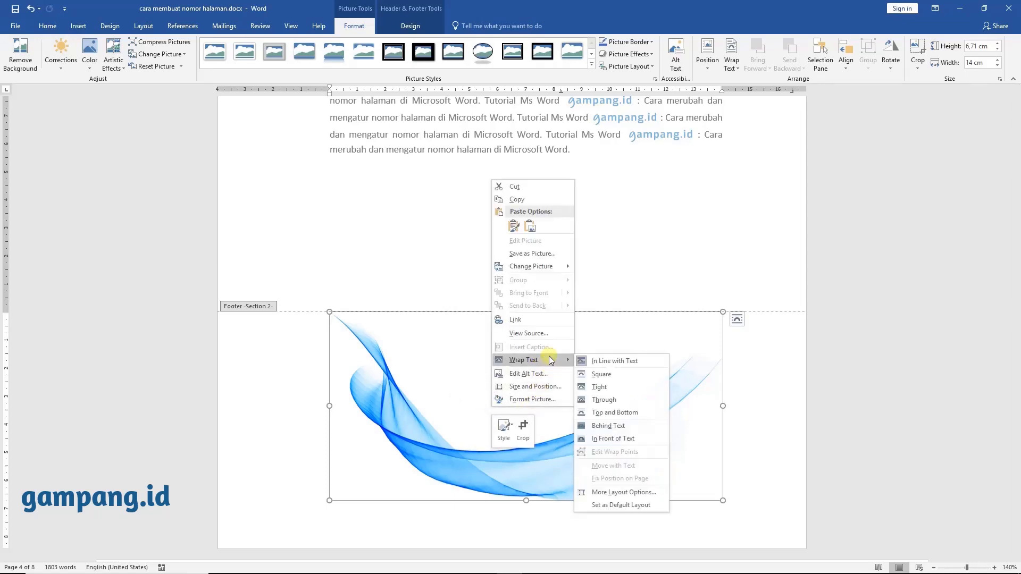
click(618, 428)
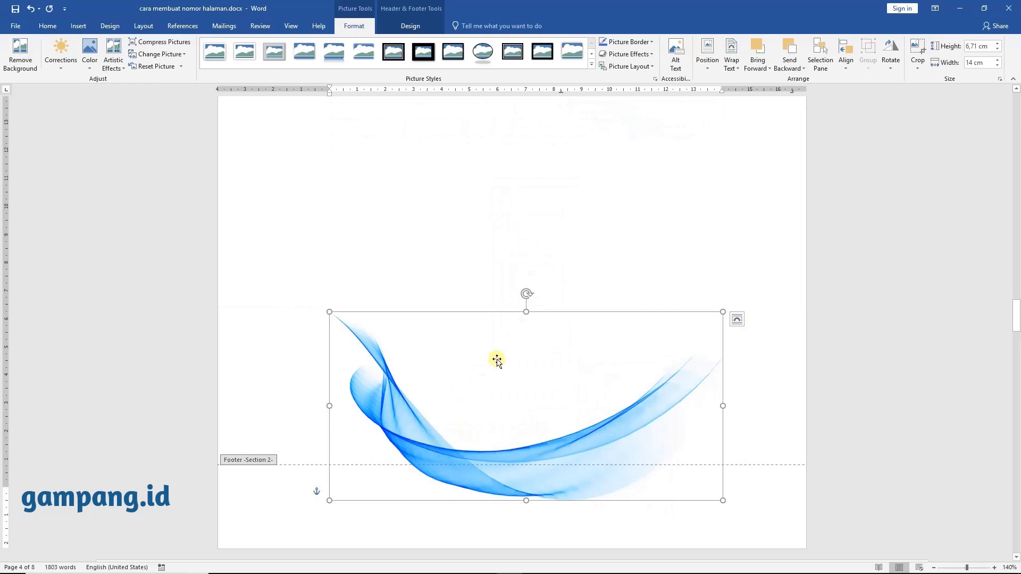
- Resize the wave picture to about 23.9 cm wide and 2.9 cm high, and position it across the page's bottom edge
drag(526, 311, 521, 436)
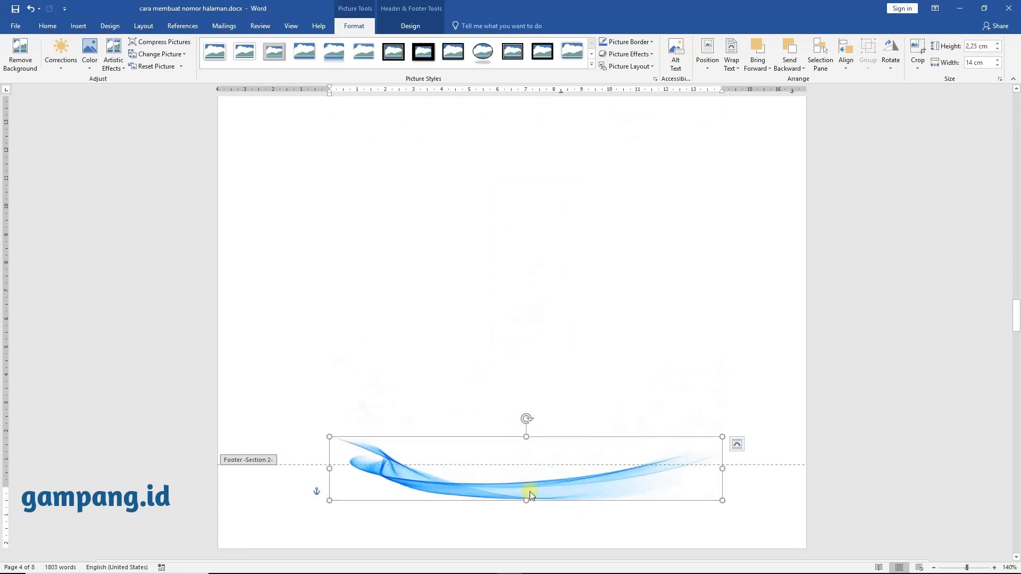
drag(534, 500, 506, 553)
drag(497, 492, 498, 473)
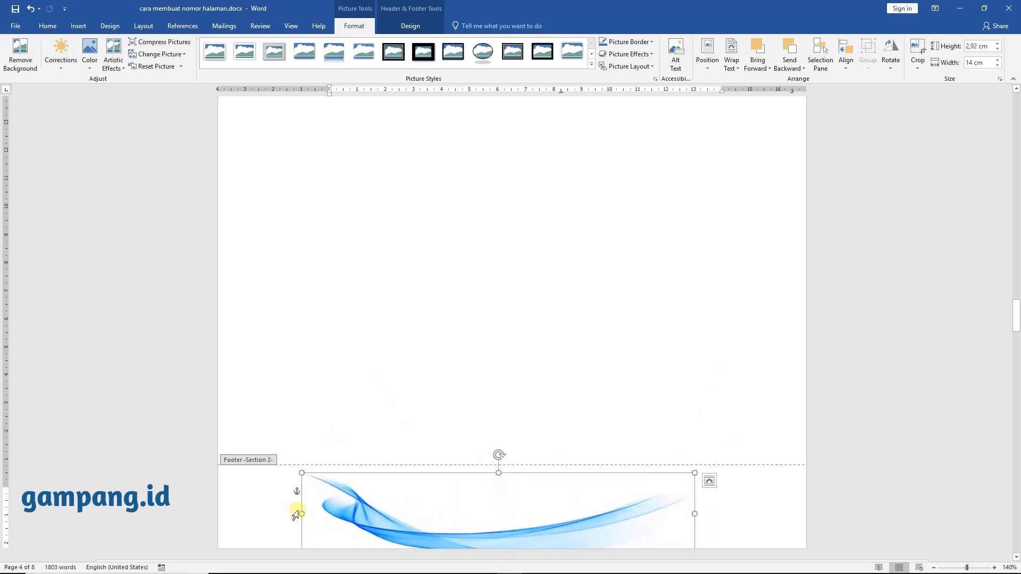
drag(301, 513, 202, 519)
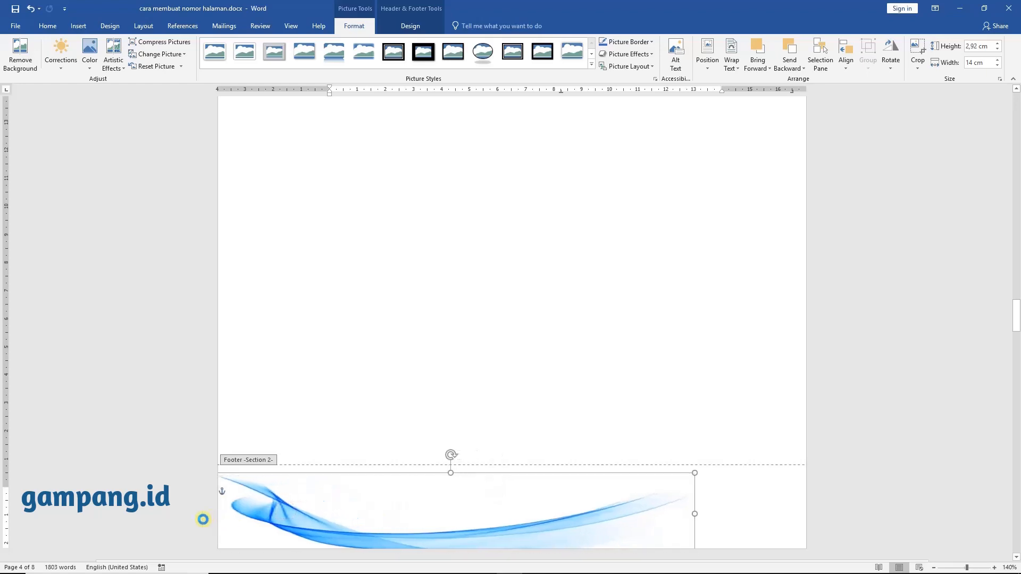
drag(691, 518, 830, 512)
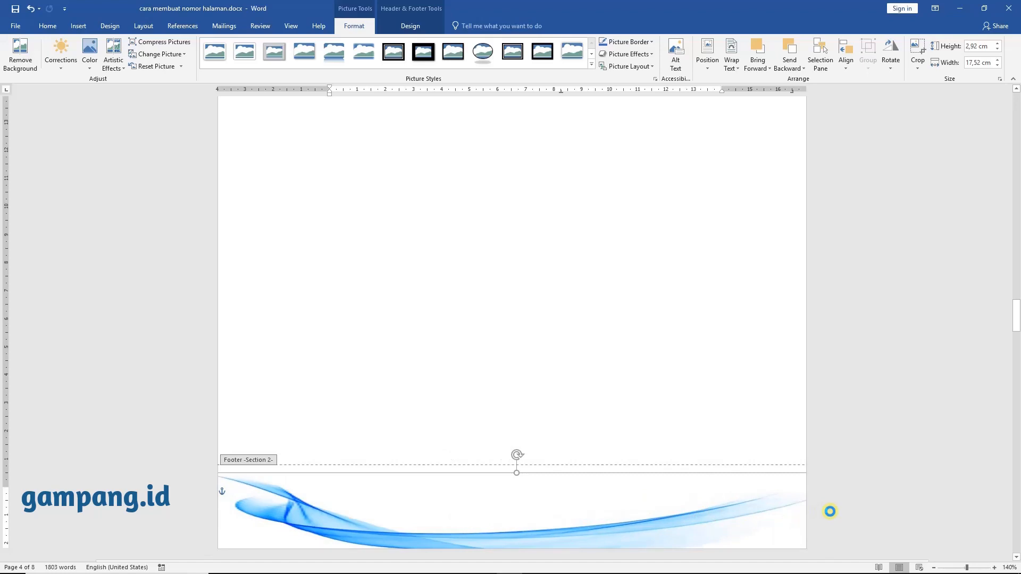
mouse_move(668, 524)
mouse_down()
mouse_move(693, 535)
mouse_move(685, 531)
mouse_up()
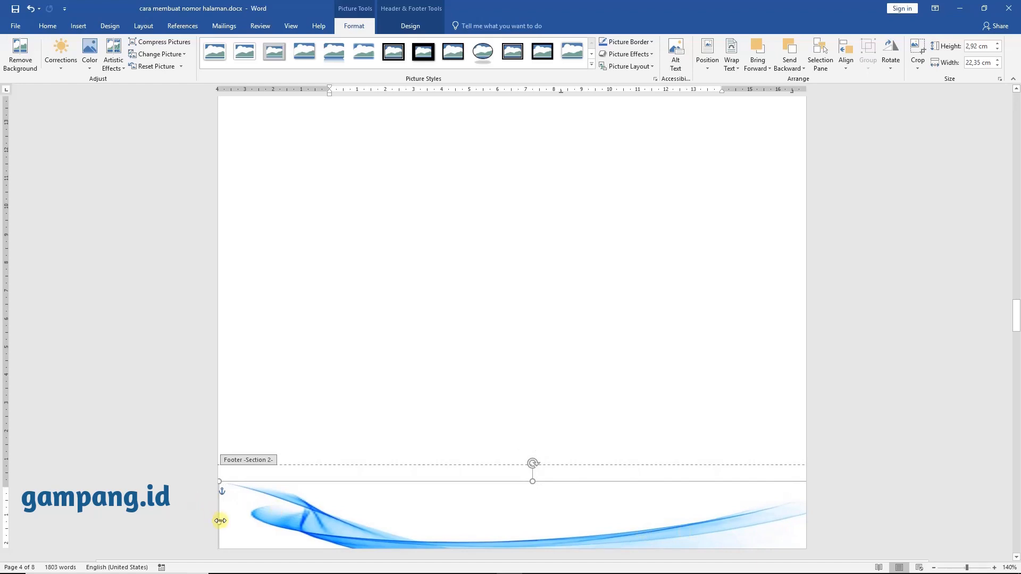
drag(220, 521, 175, 521)
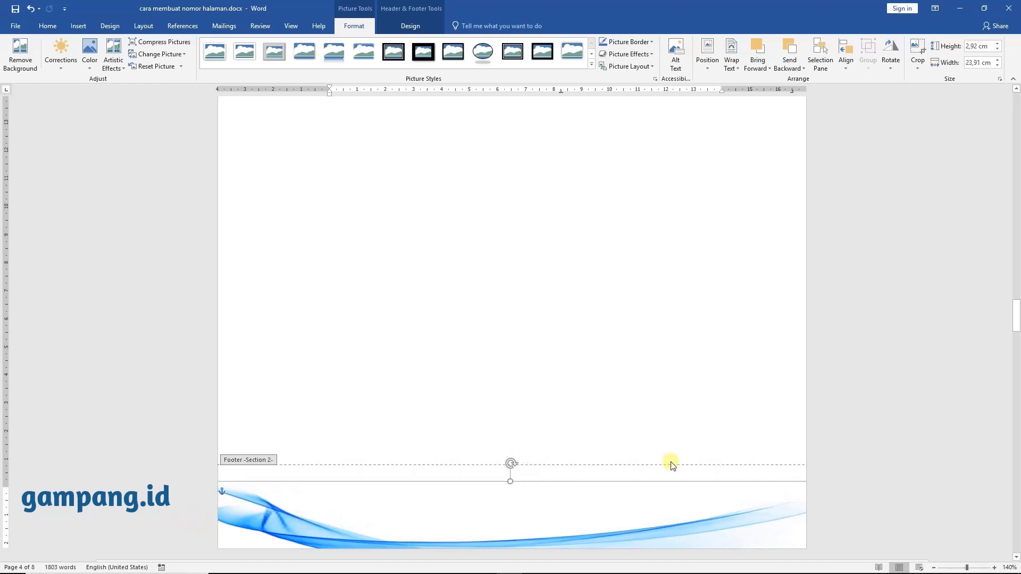
- Close the footer and check the wave picture on the section 2 pages
double_click(760, 413)
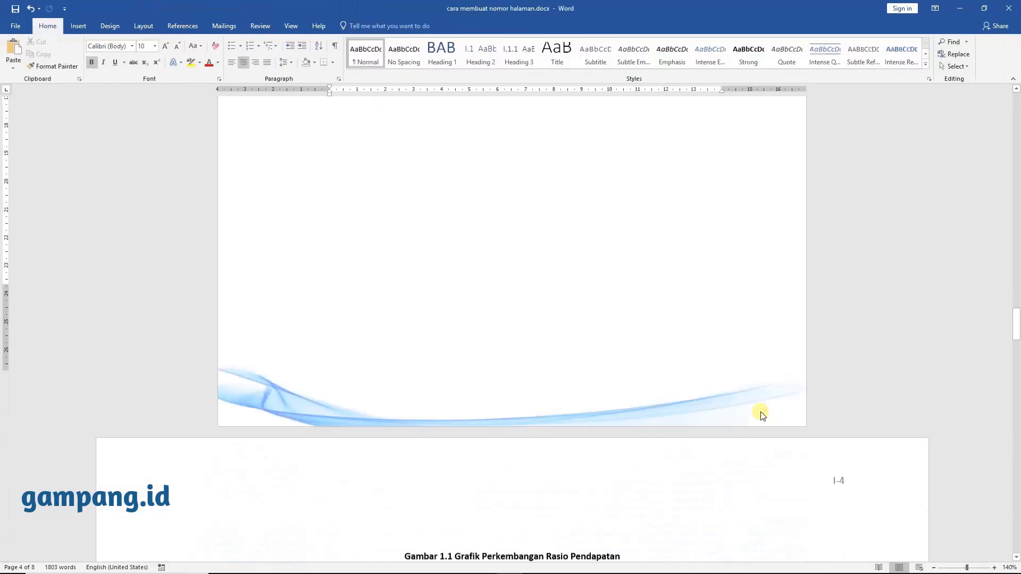
scroll(760, 413, down, 3)
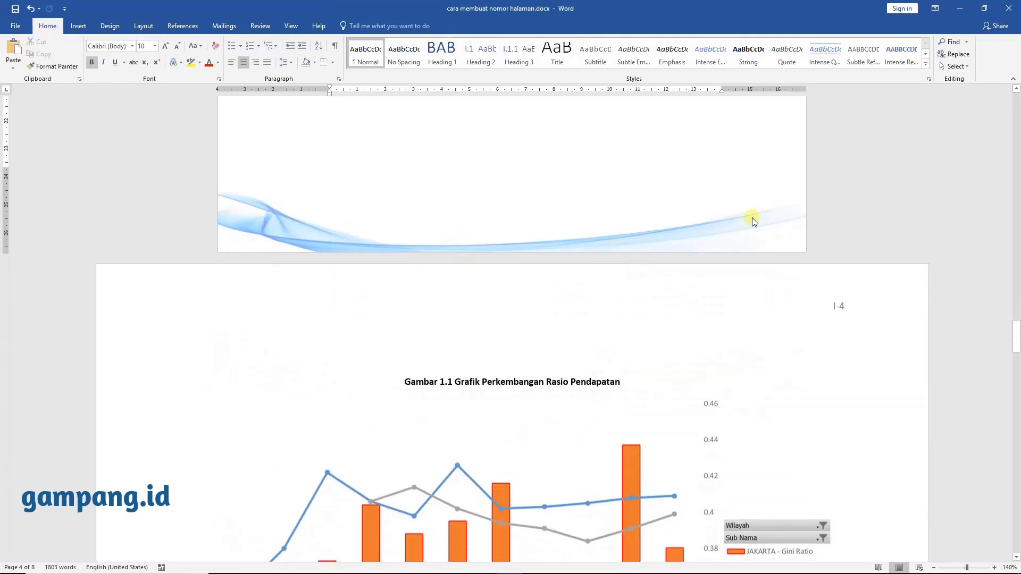
scroll(753, 221, up, 10)
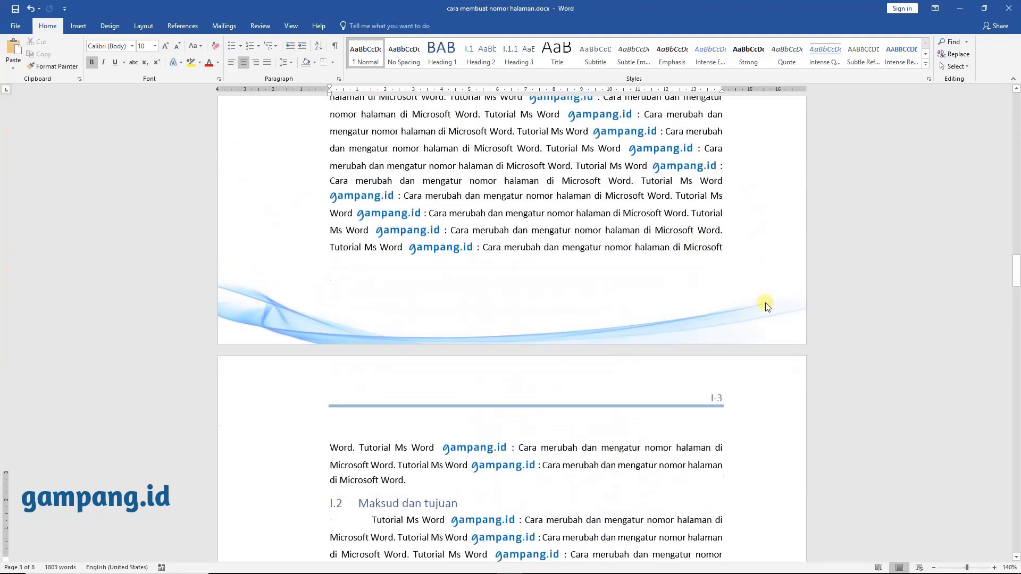
scroll(763, 303, up, 10)
scroll(765, 302, up, 10)
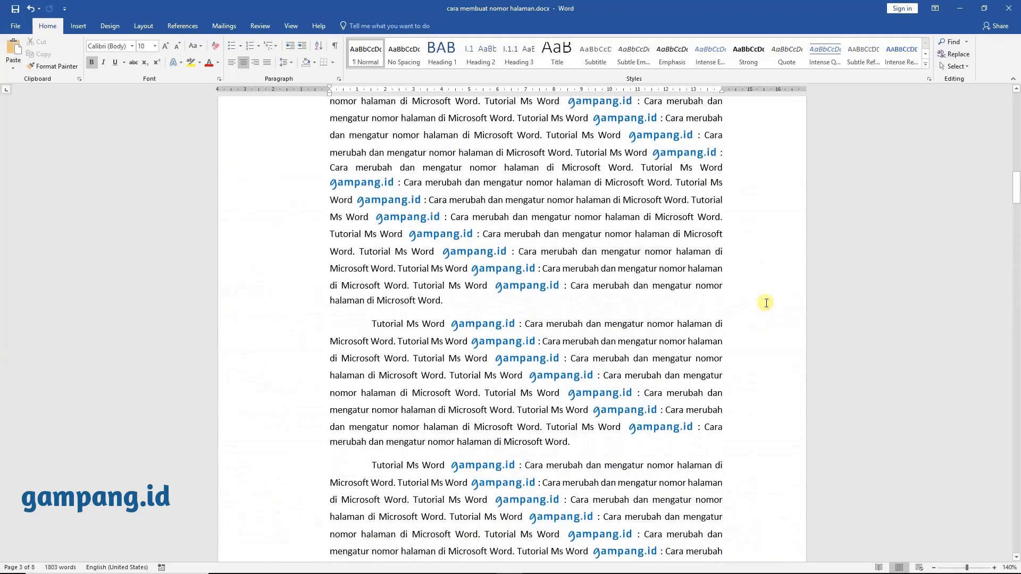
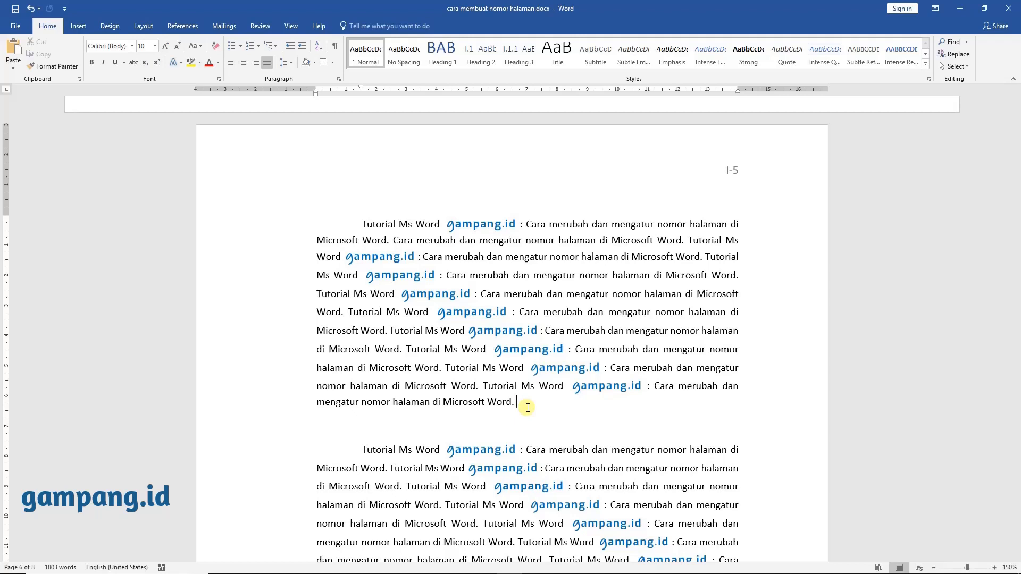
- Insert a Next Page section break before the second paragraph on page I-5
drag(357, 224, 526, 412)
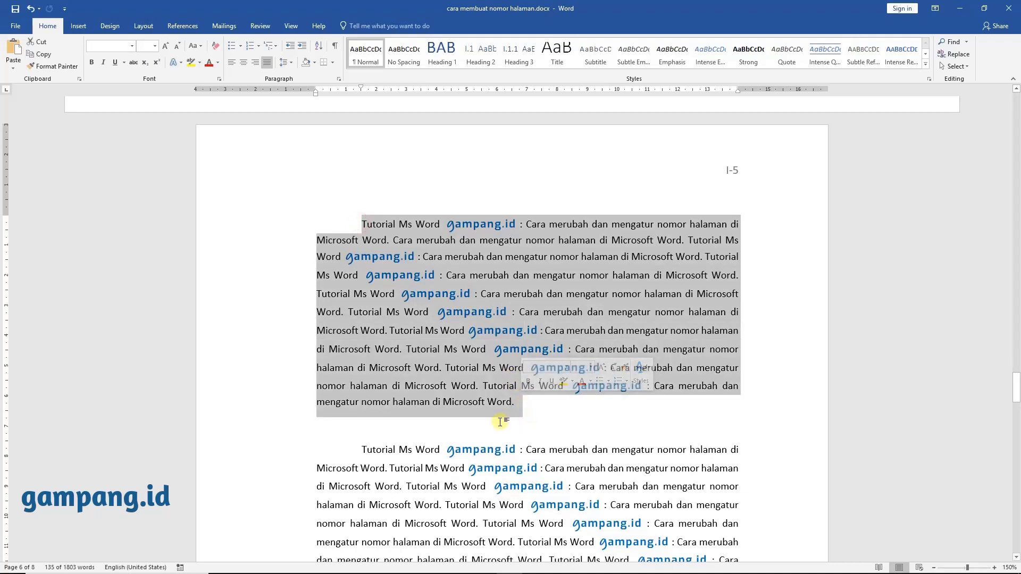
click(499, 422)
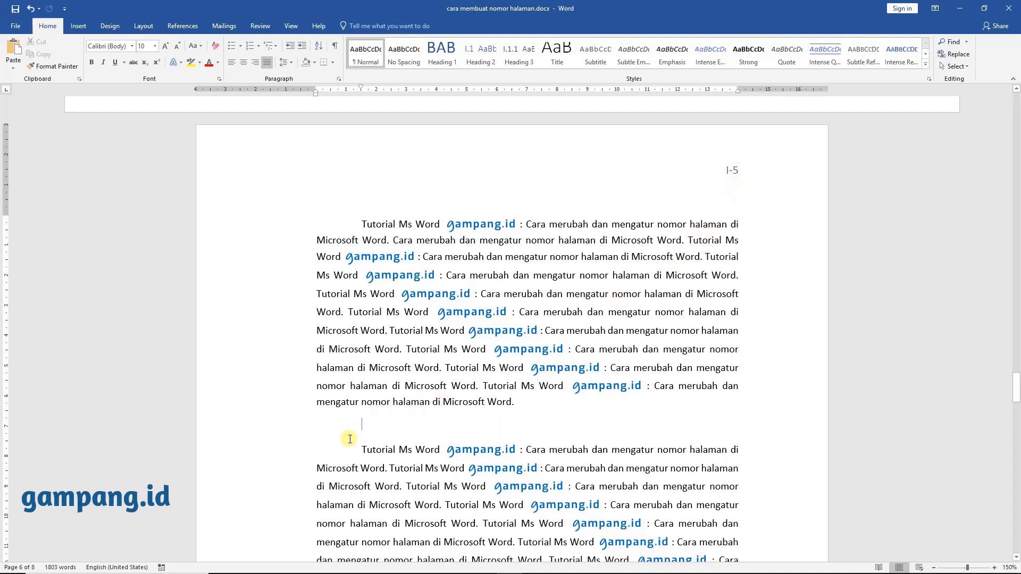
click(359, 452)
scroll(359, 451, down, 3)
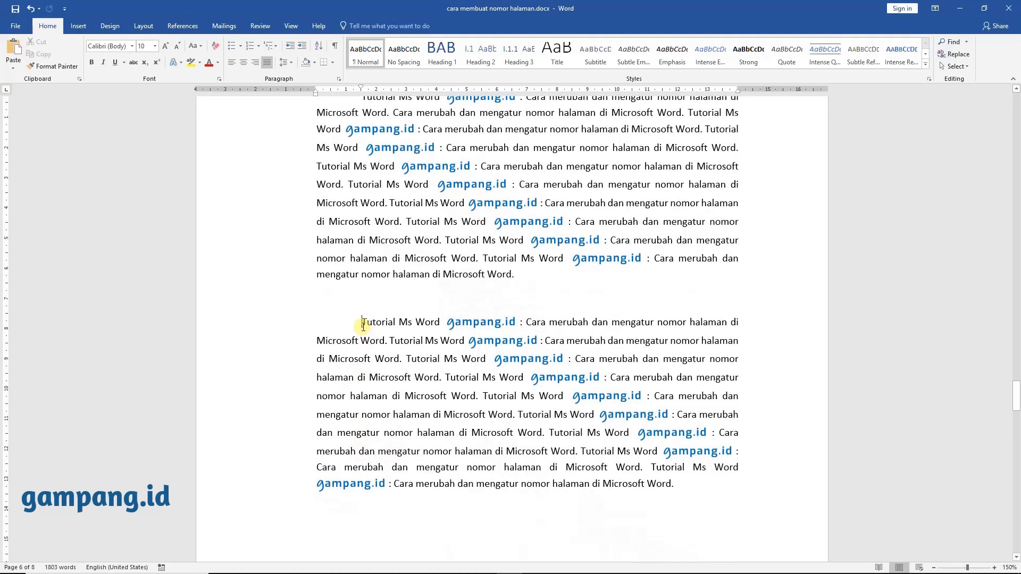
drag(363, 325, 691, 492)
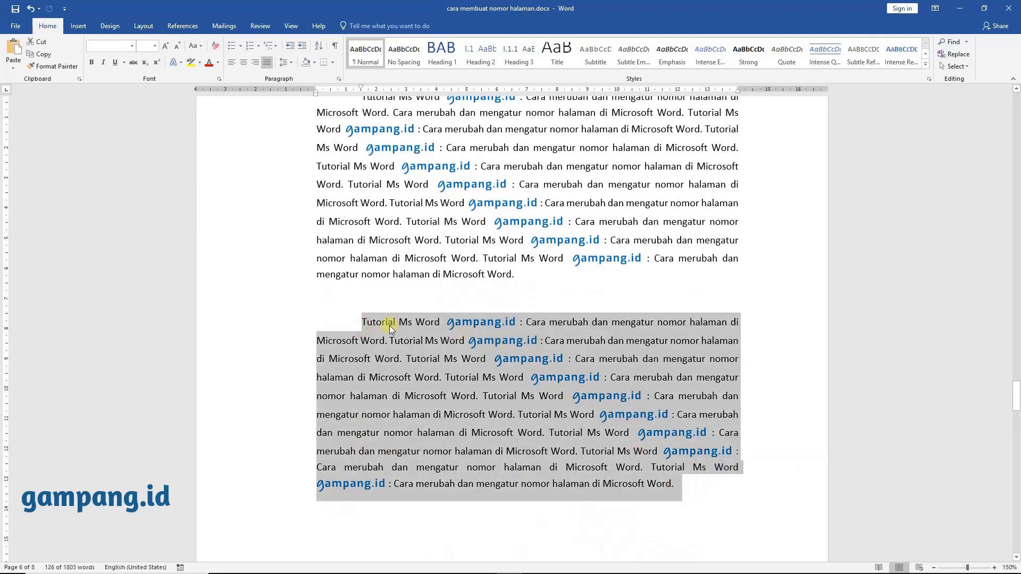
click(363, 323)
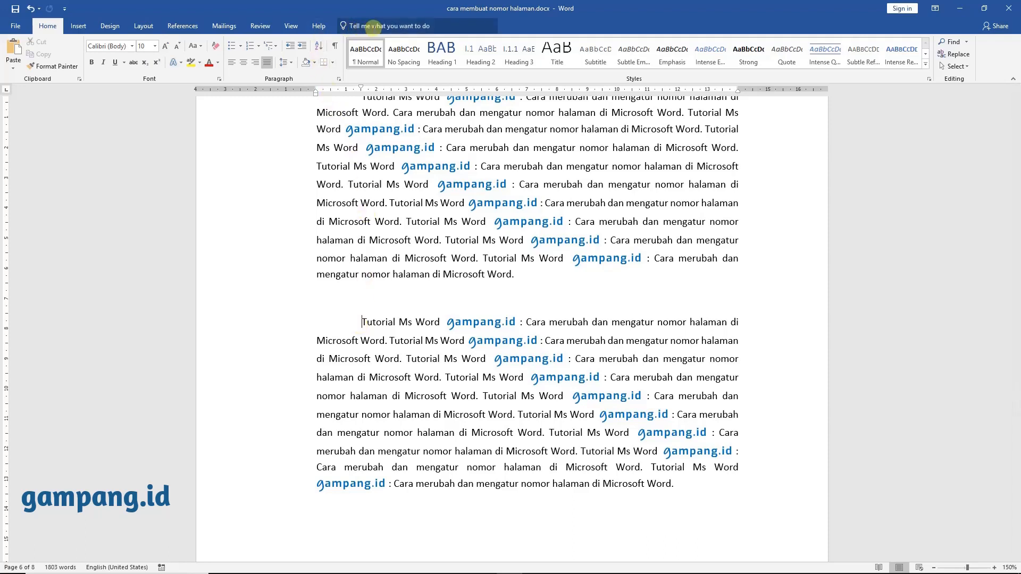
click(374, 27)
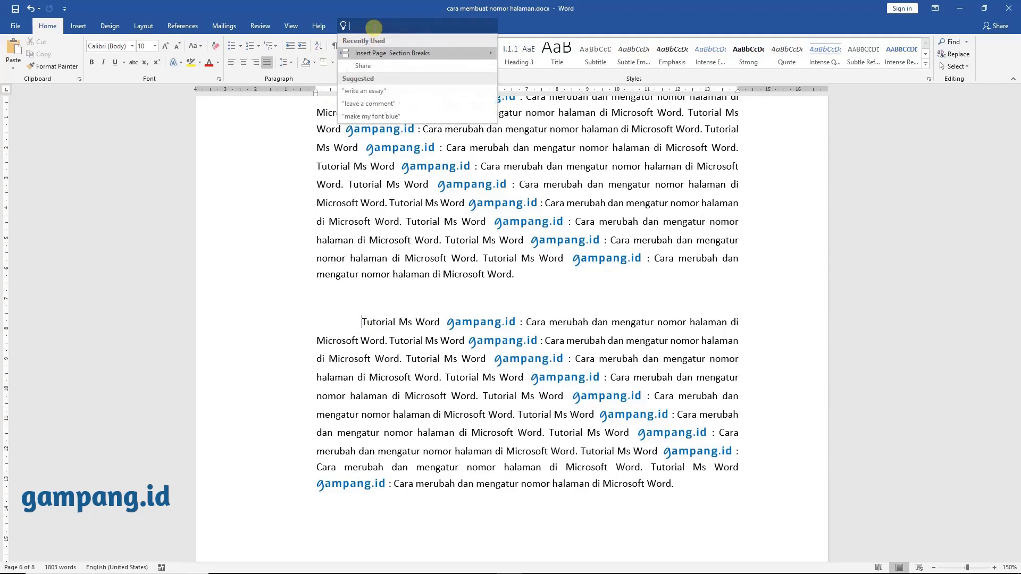
text(INSERT )
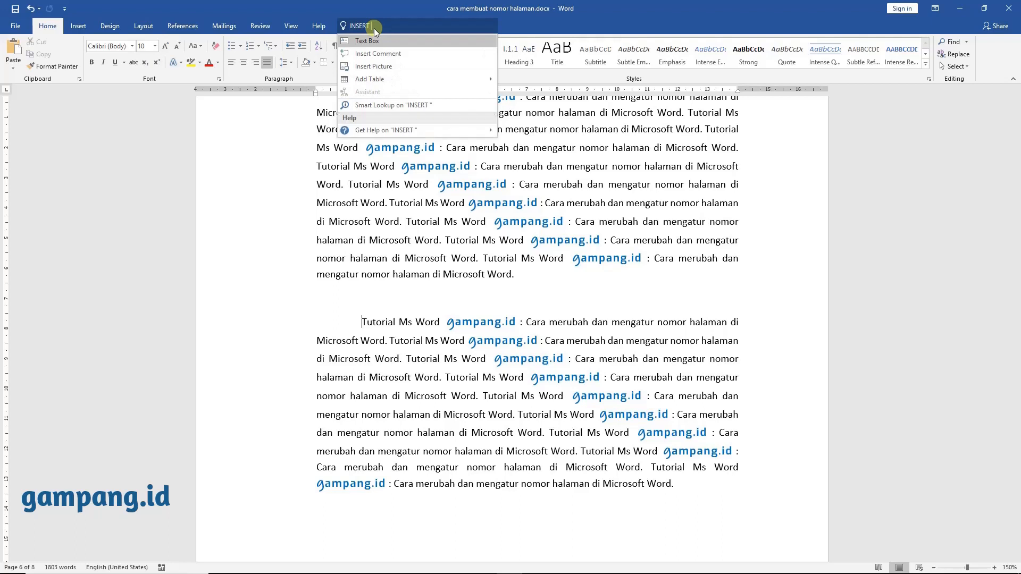
text(BREAK)
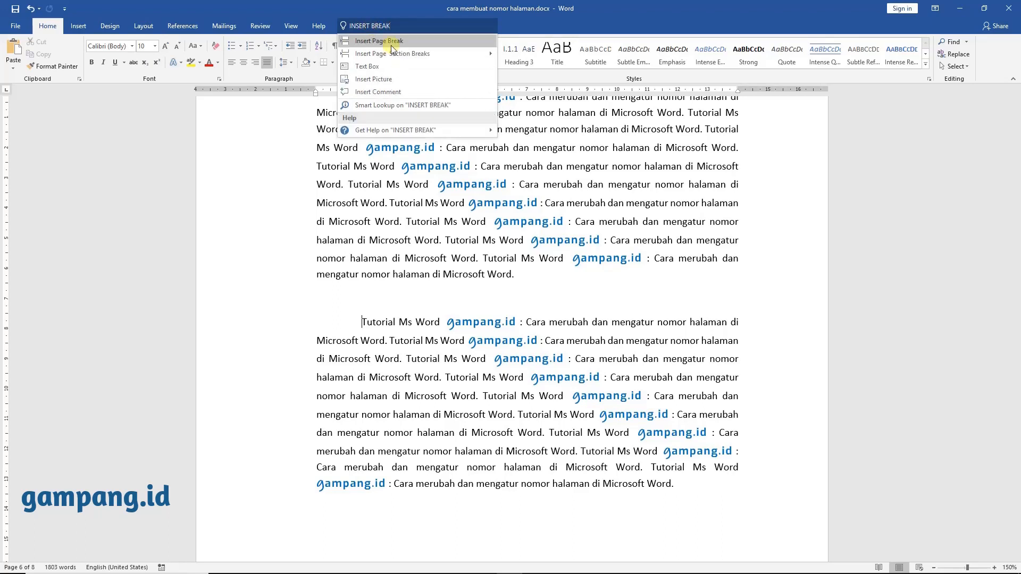
mouse_move(449, 56)
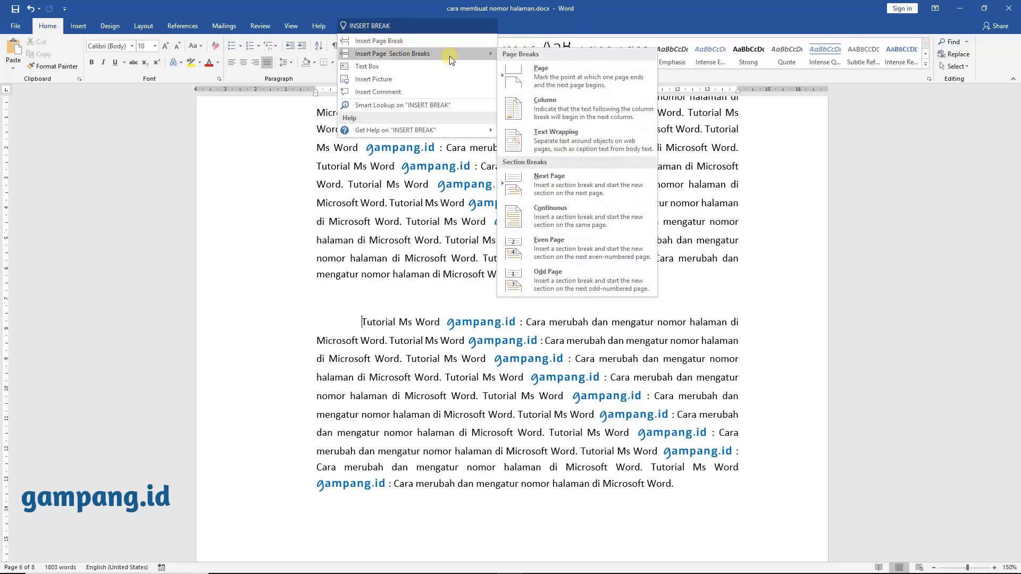
click(587, 183)
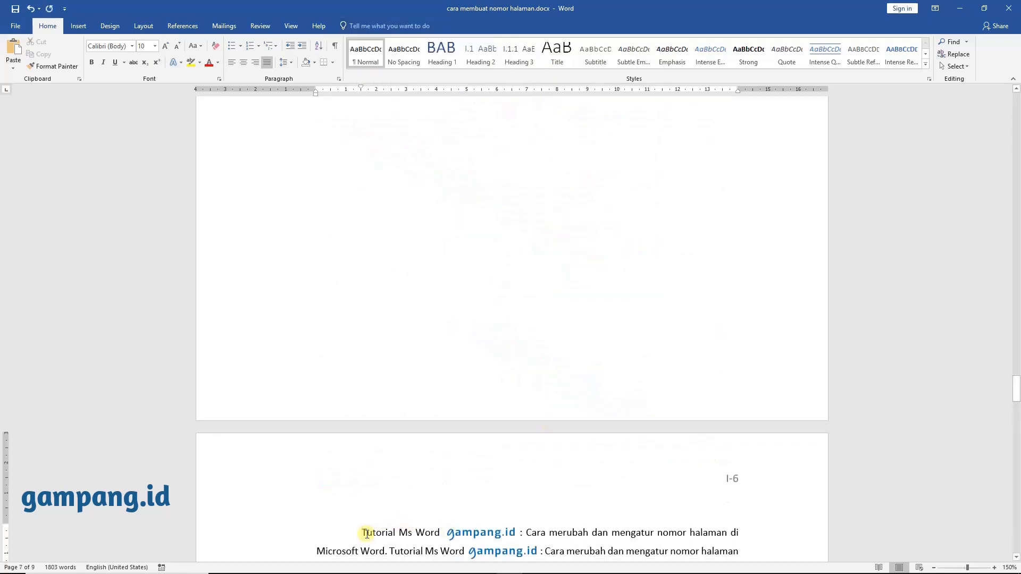
- Set the section 5 page numbering to start at 16 on the page after the section break
scroll(648, 283, up, 8)
scroll(671, 238, up, 5)
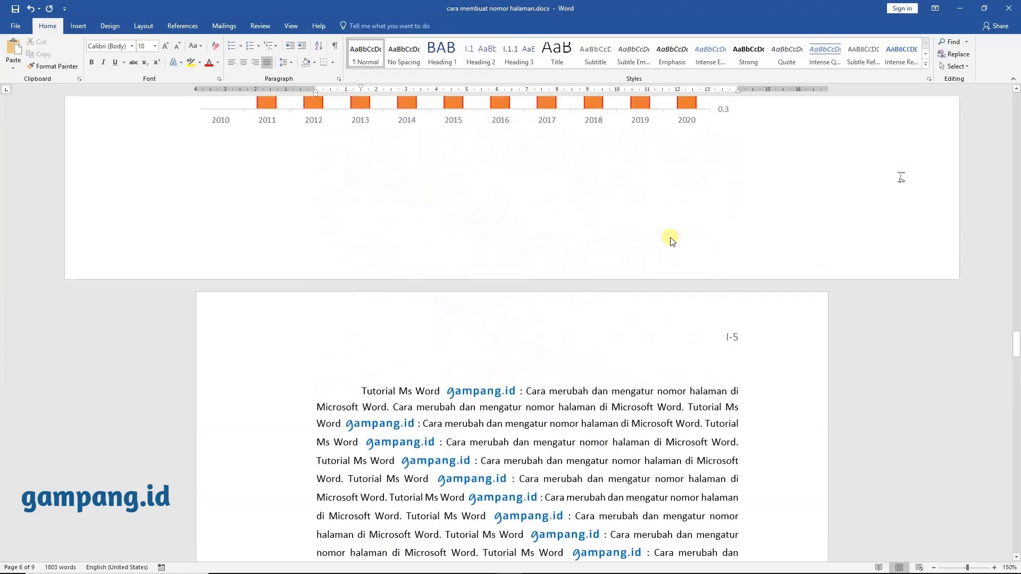
scroll(670, 238, down, 3)
scroll(736, 232, down, 20)
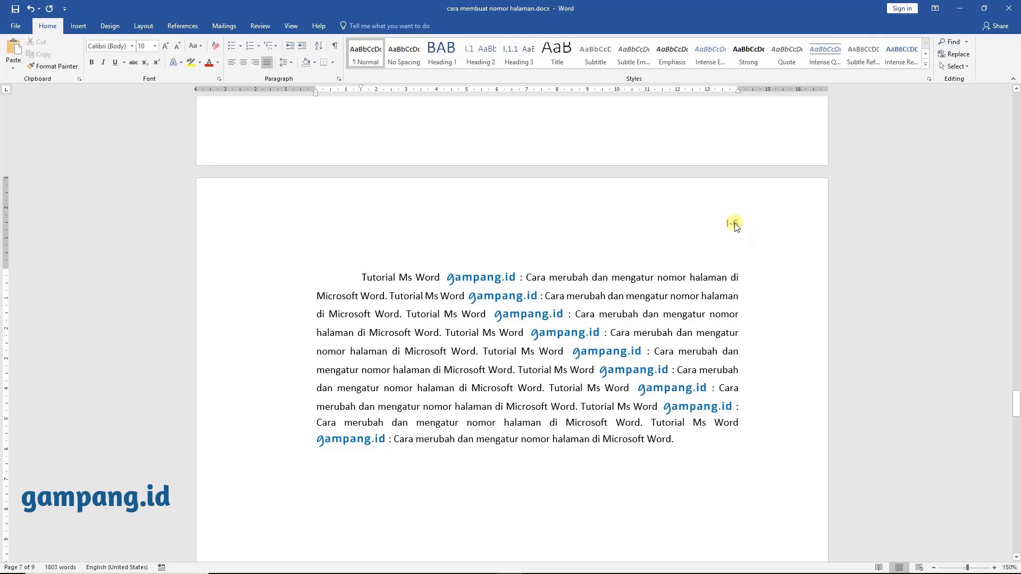
double_click(733, 224)
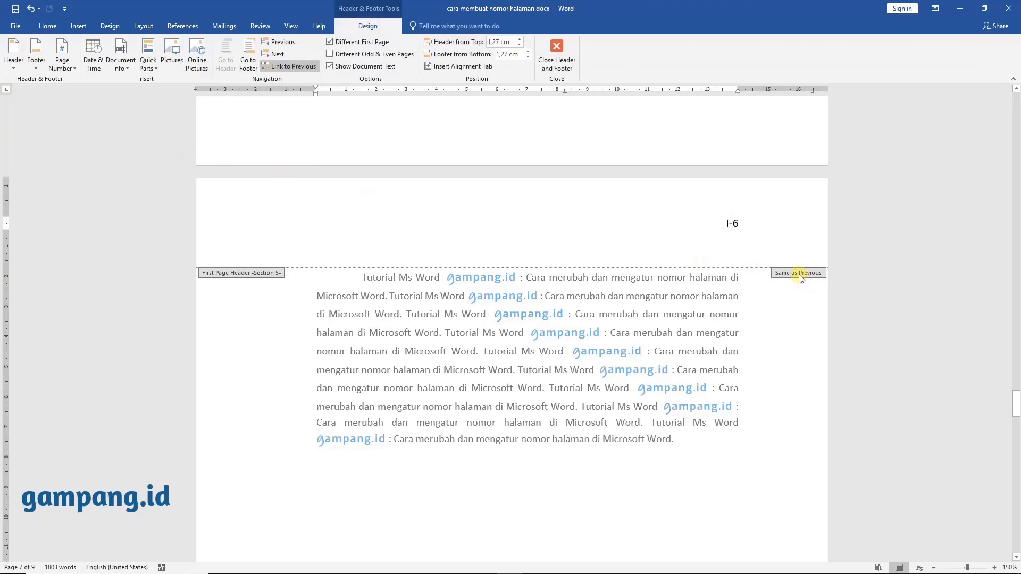
click(61, 64)
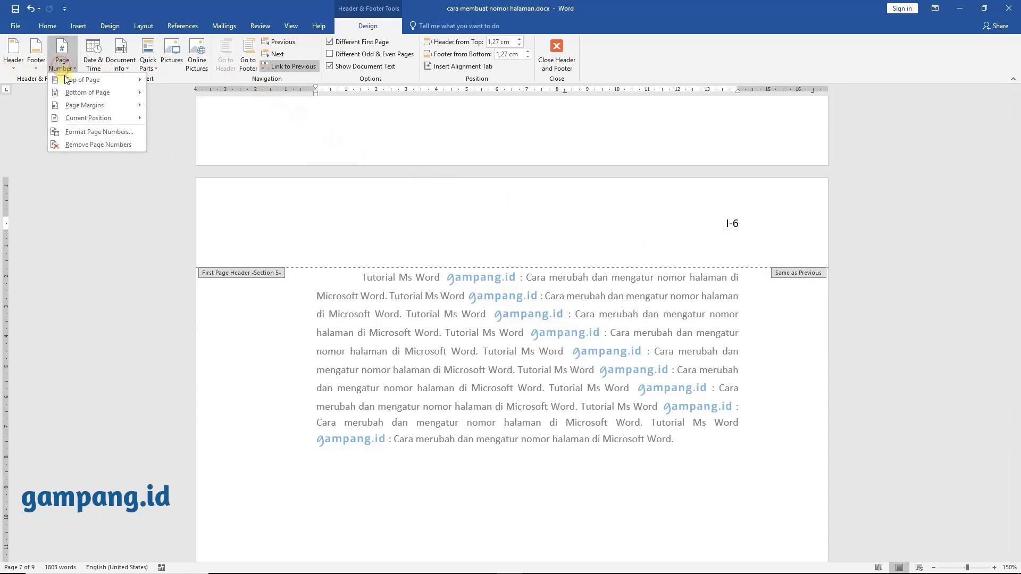
click(88, 132)
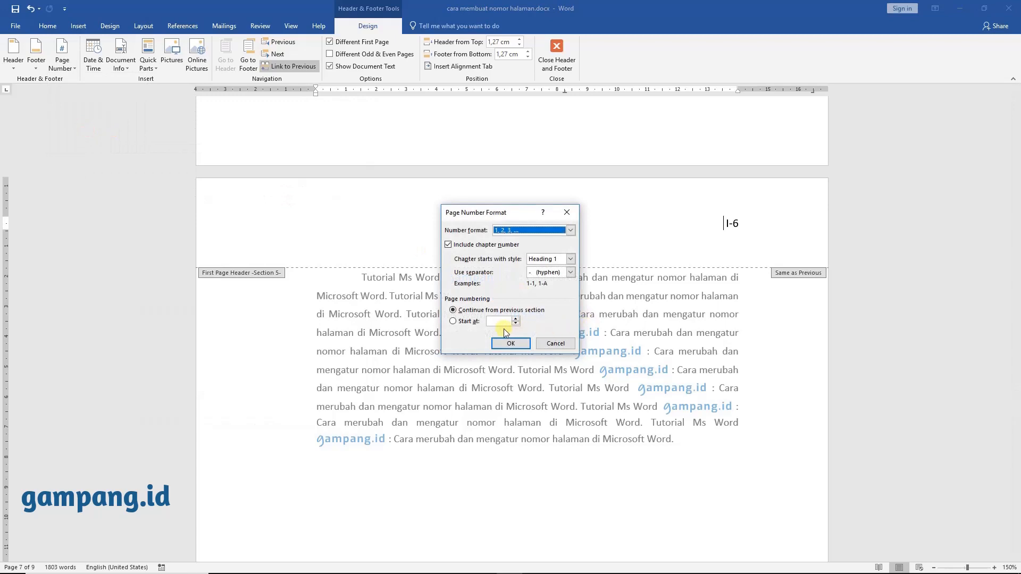
click(503, 324)
text(16)
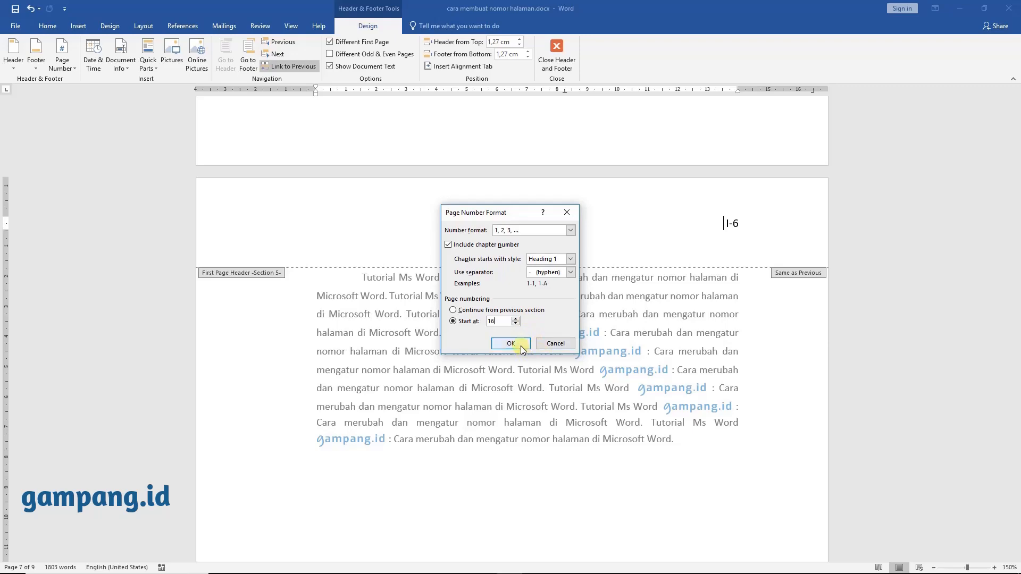
click(510, 343)
- Compare the page numbers before and after the new section break, and close the header
scroll(521, 345, down, 1)
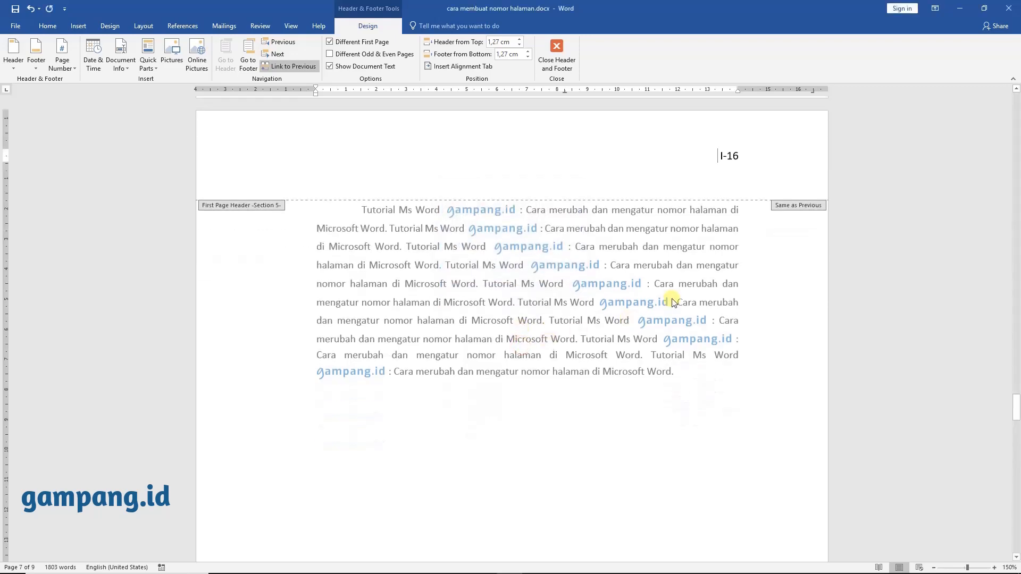
scroll(742, 262, up, 10)
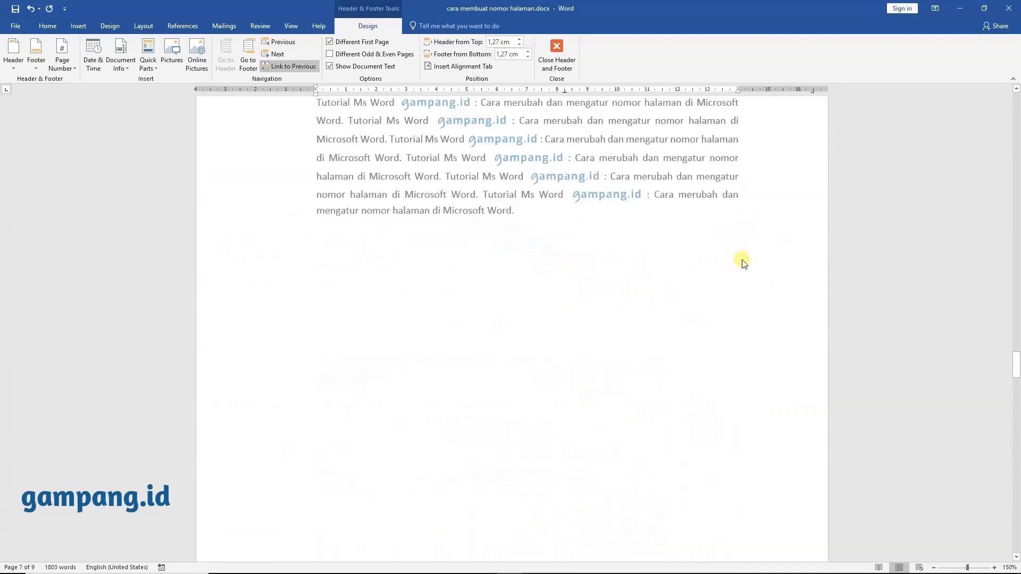
scroll(743, 262, up, 1)
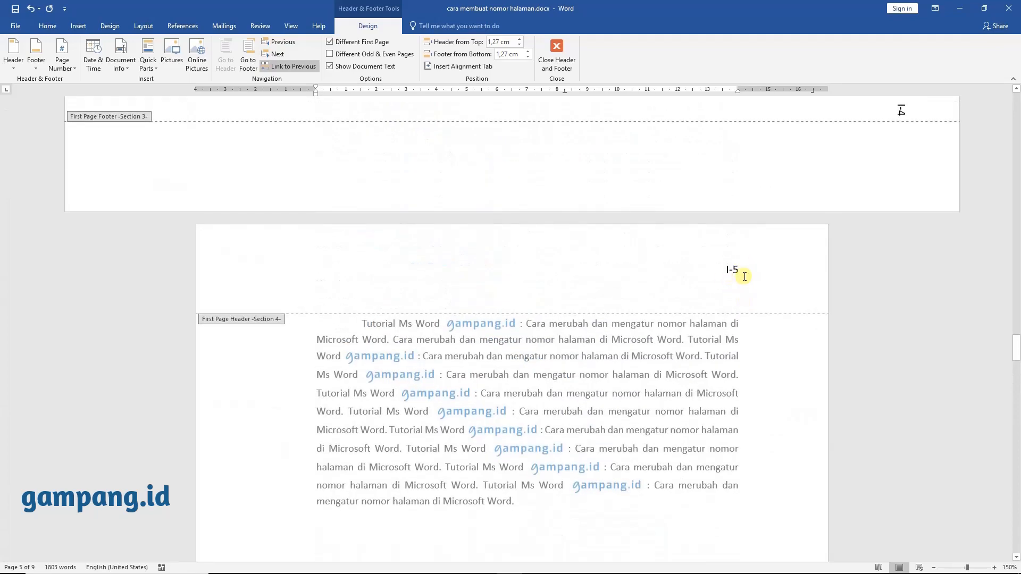
scroll(754, 353, down, 5)
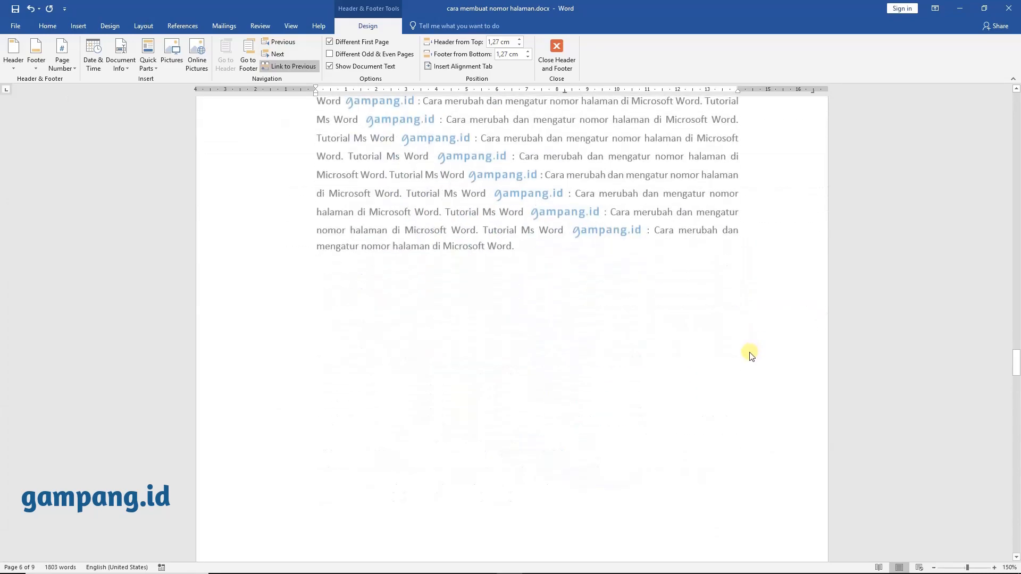
scroll(750, 356, down, 3)
scroll(751, 355, down, 10)
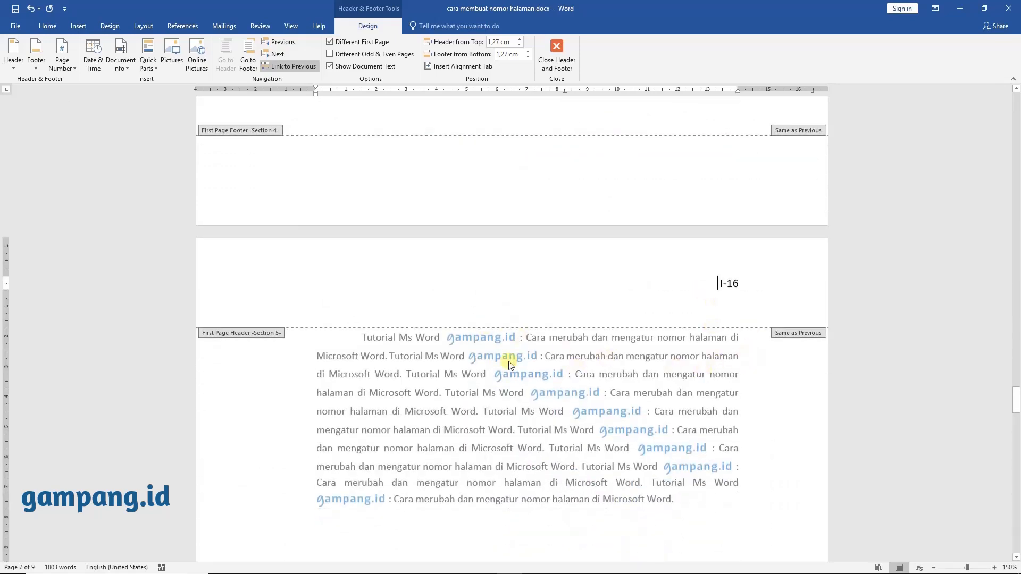
double_click(701, 375)
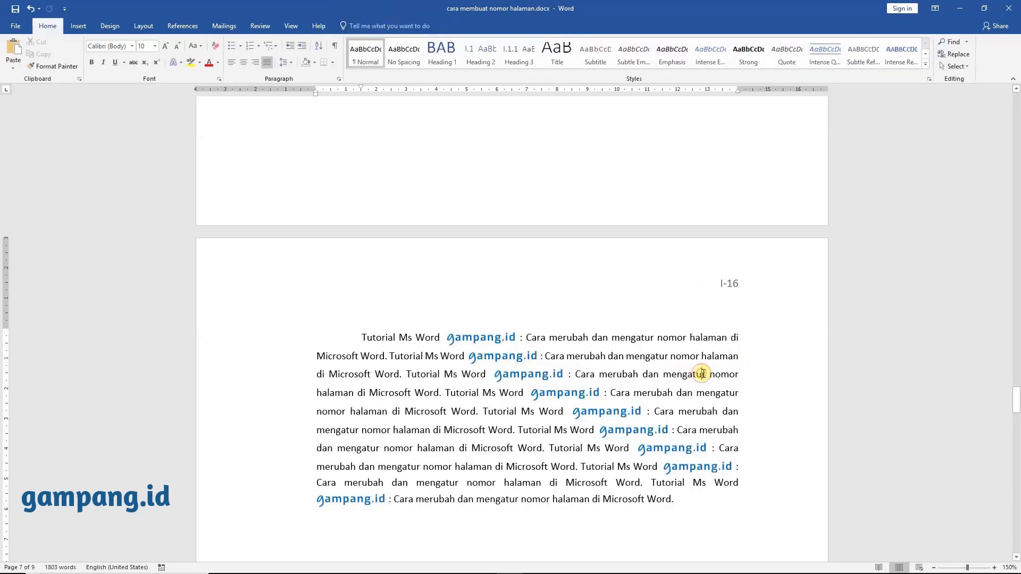
scroll(699, 372, up, 15)
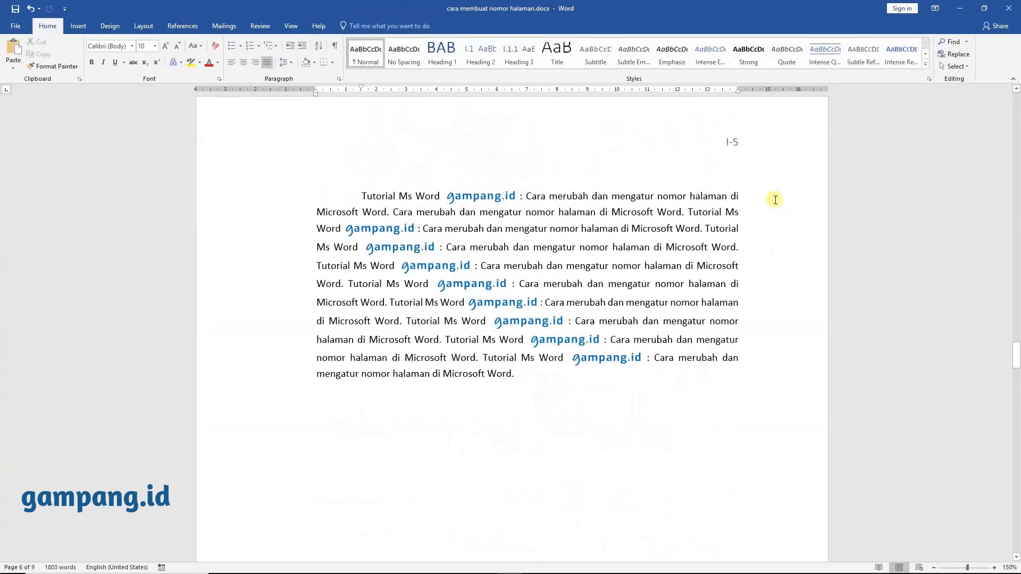
scroll(773, 274, down, 15)
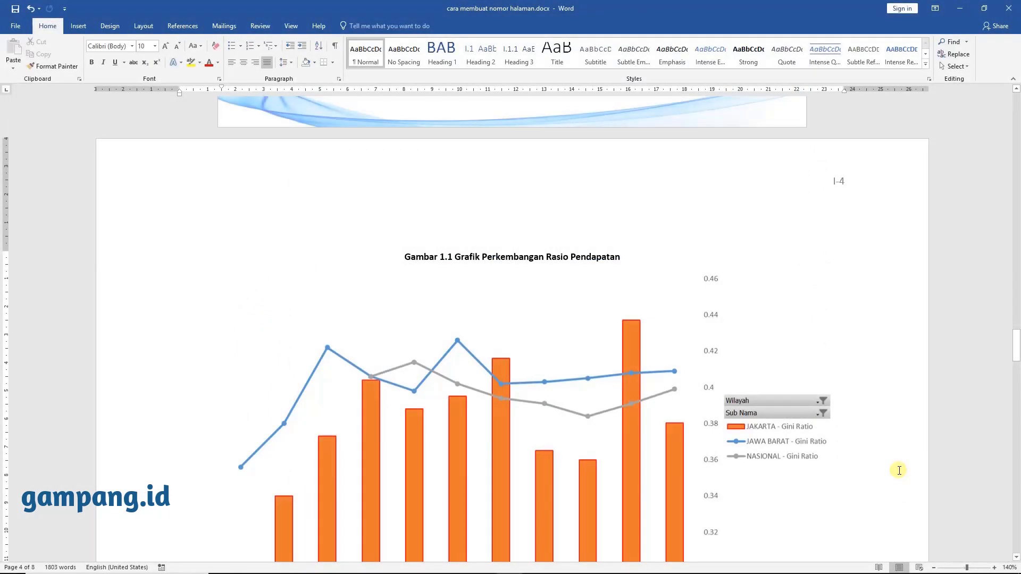
- Draw a text box about 3.5 cm high and 1.4 cm wide near the right edge of the landscape chart page, anchored in the section 3 footer
scroll(899, 470, down, 5)
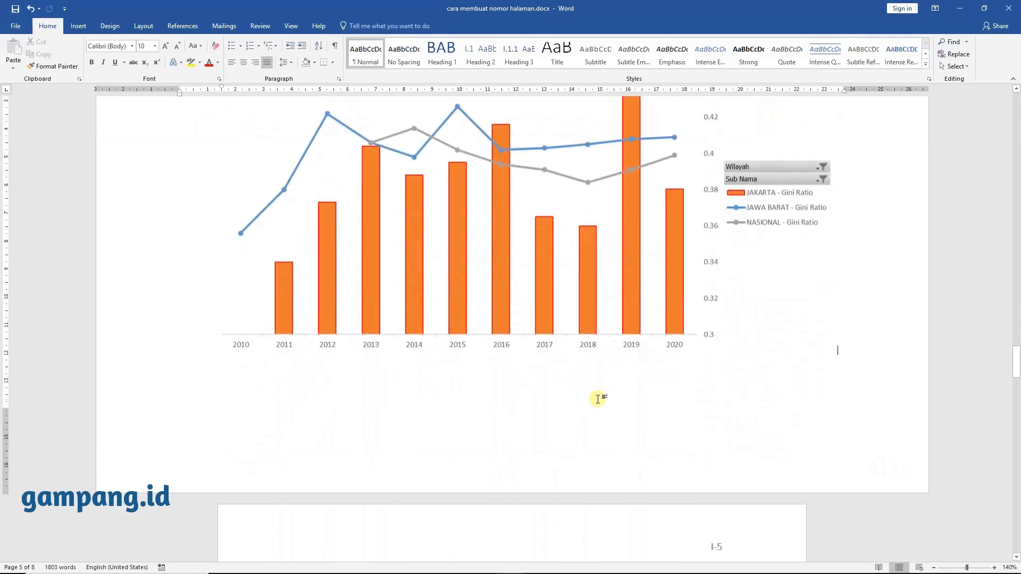
scroll(598, 399, up, 3)
scroll(599, 399, down, 5)
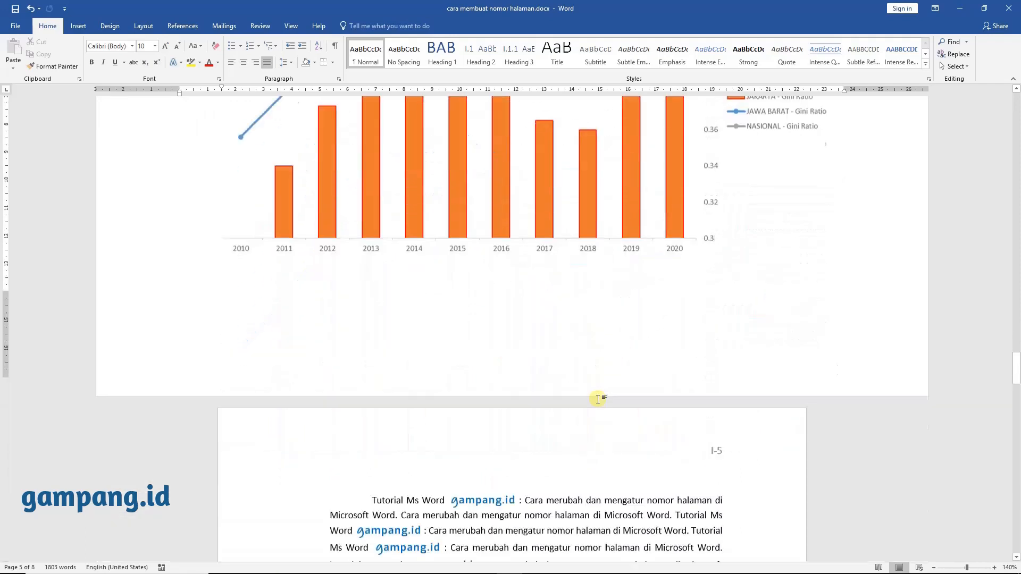
double_click(636, 342)
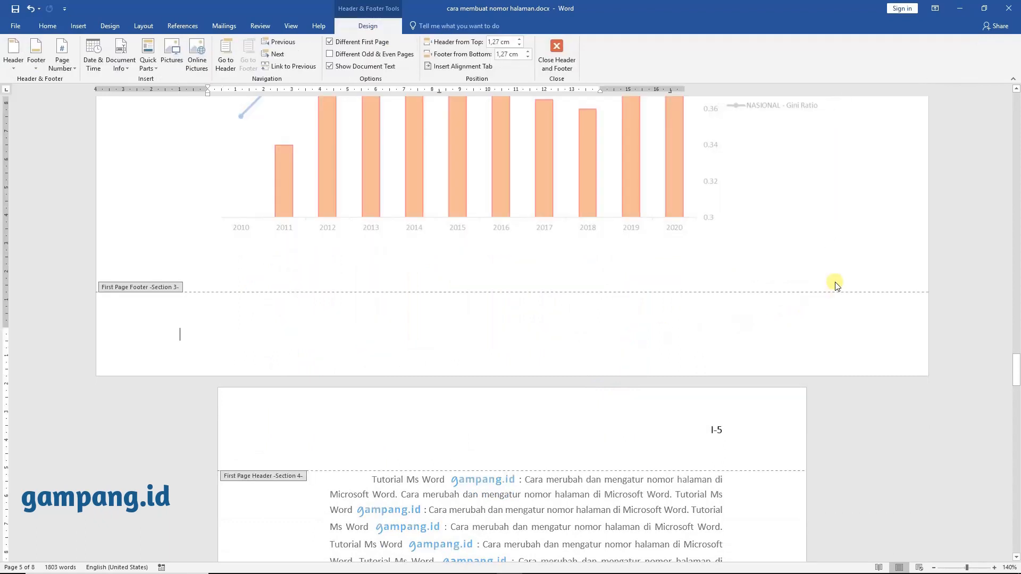
scroll(830, 342, up, 3)
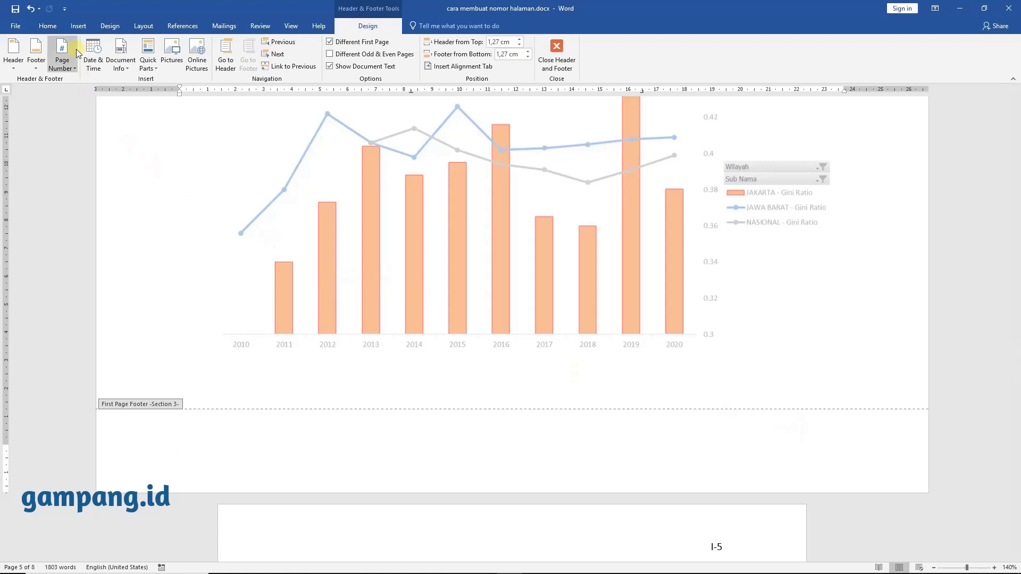
click(79, 27)
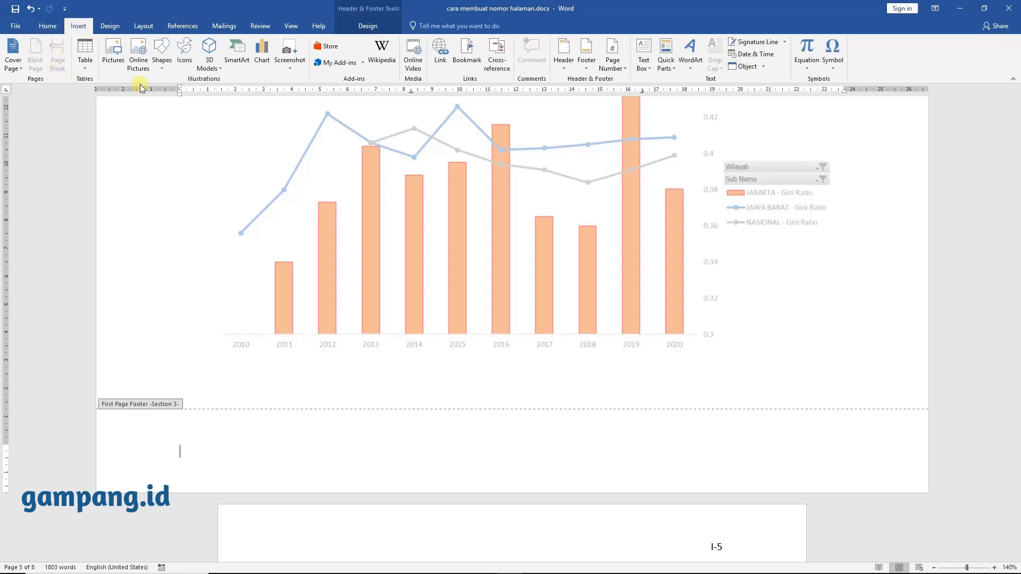
click(169, 67)
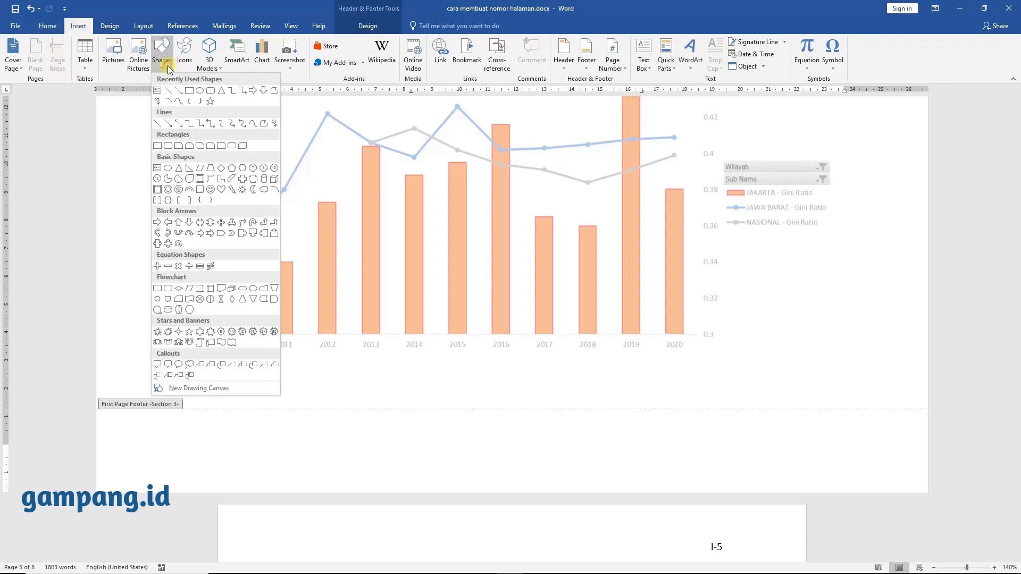
click(161, 91)
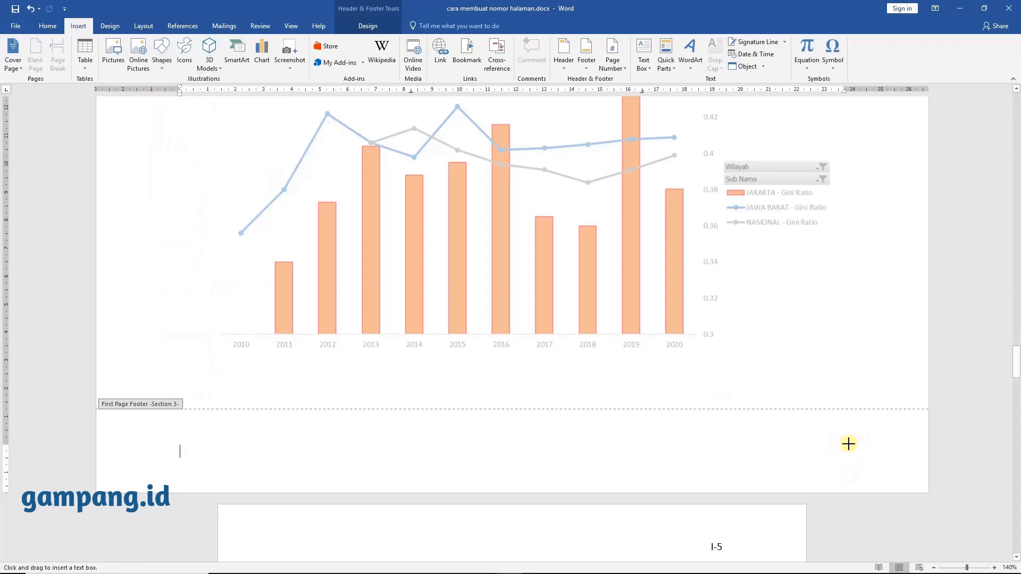
mouse_move(848, 444)
mouse_down()
mouse_move(882, 369)
mouse_move(903, 353)
mouse_move(889, 346)
mouse_up()
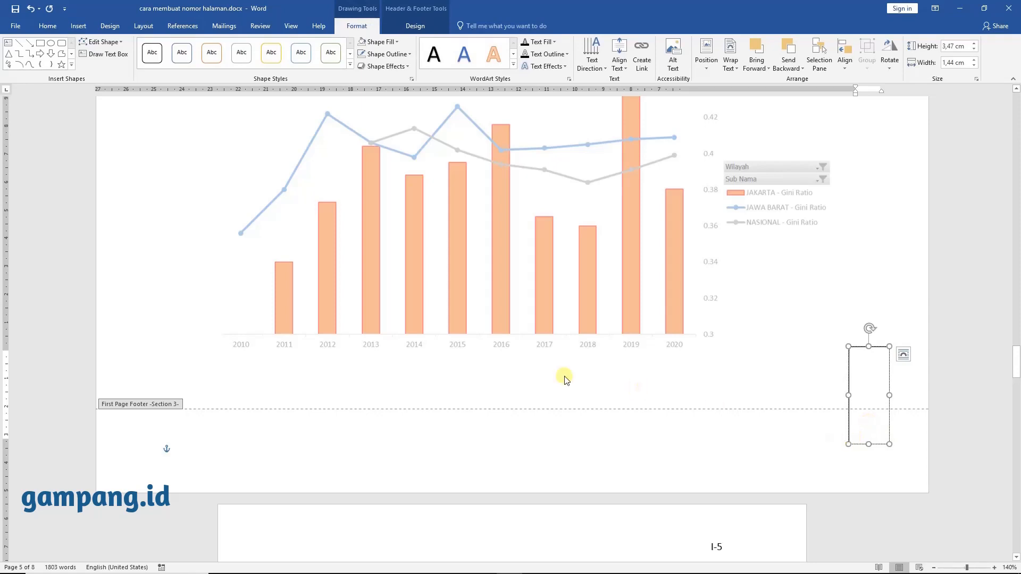
click(400, 32)
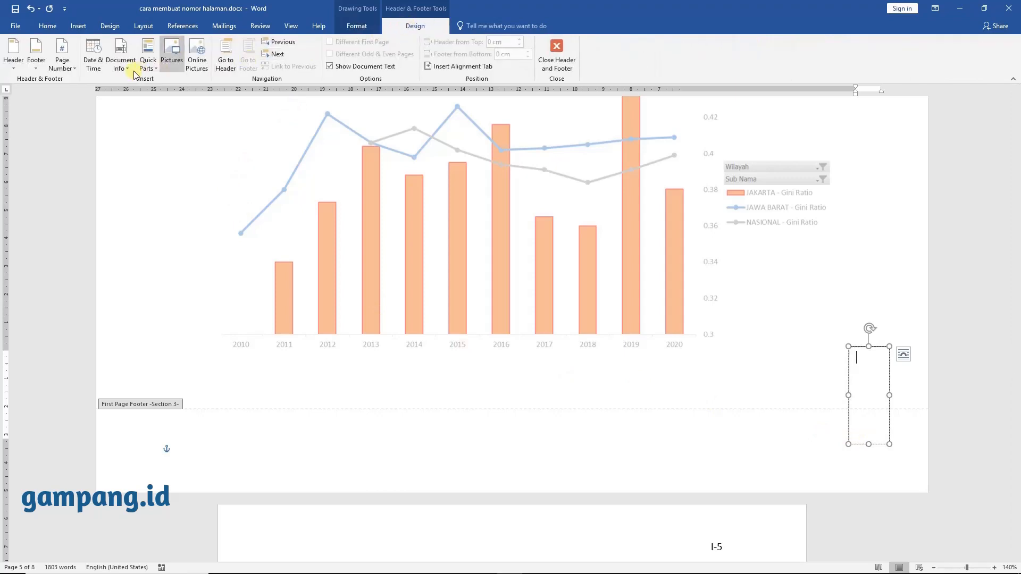
- Insert a Page field with the 1, 2, 3, ... format inside the text box on the landscape chart page
click(153, 72)
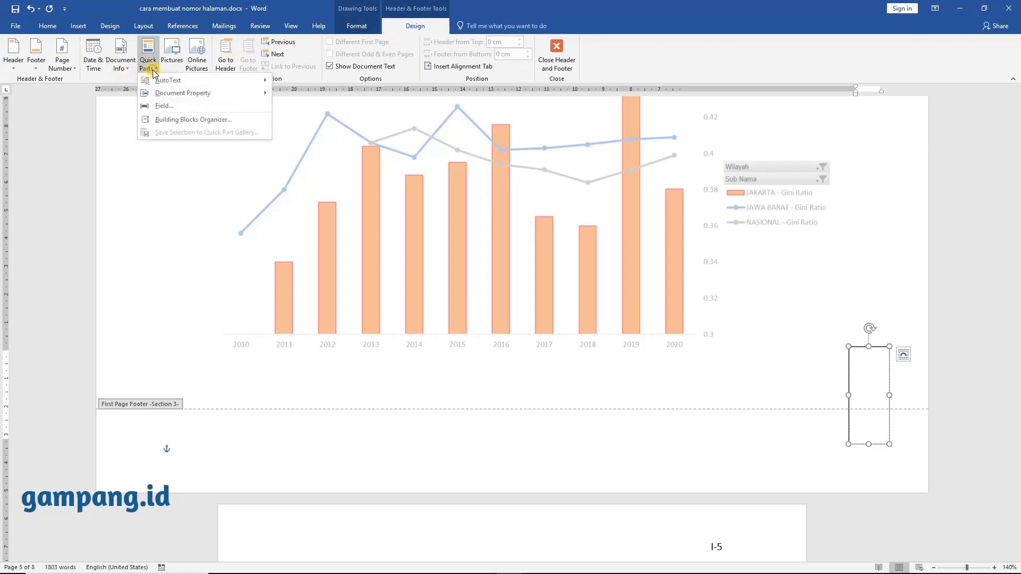
click(162, 106)
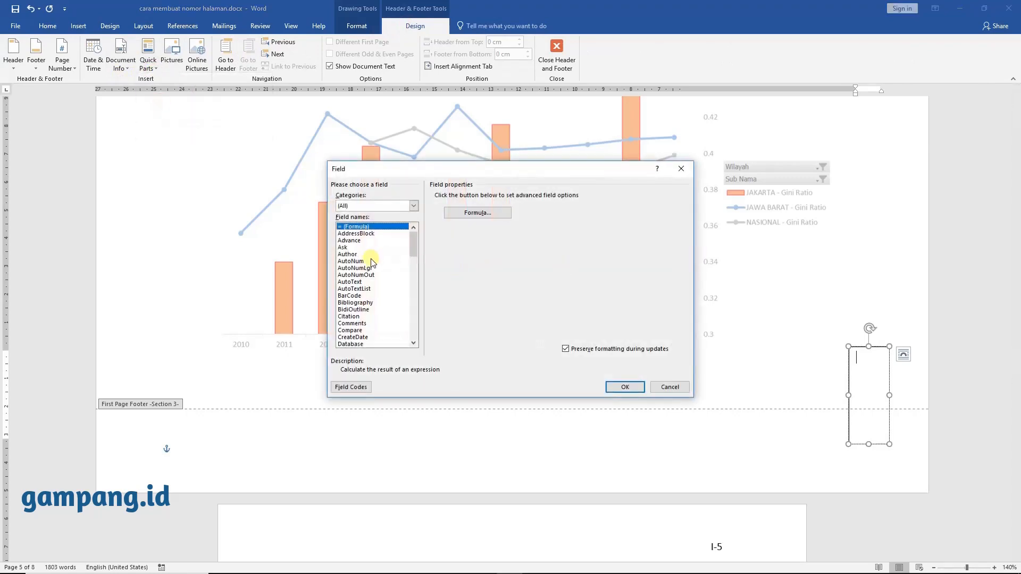
click(416, 308)
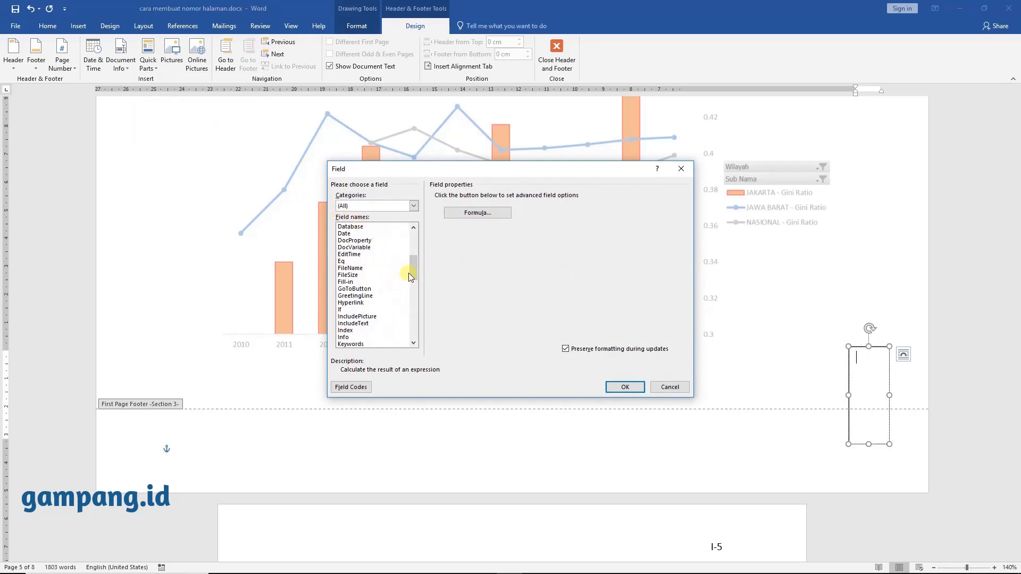
drag(415, 270, 363, 304)
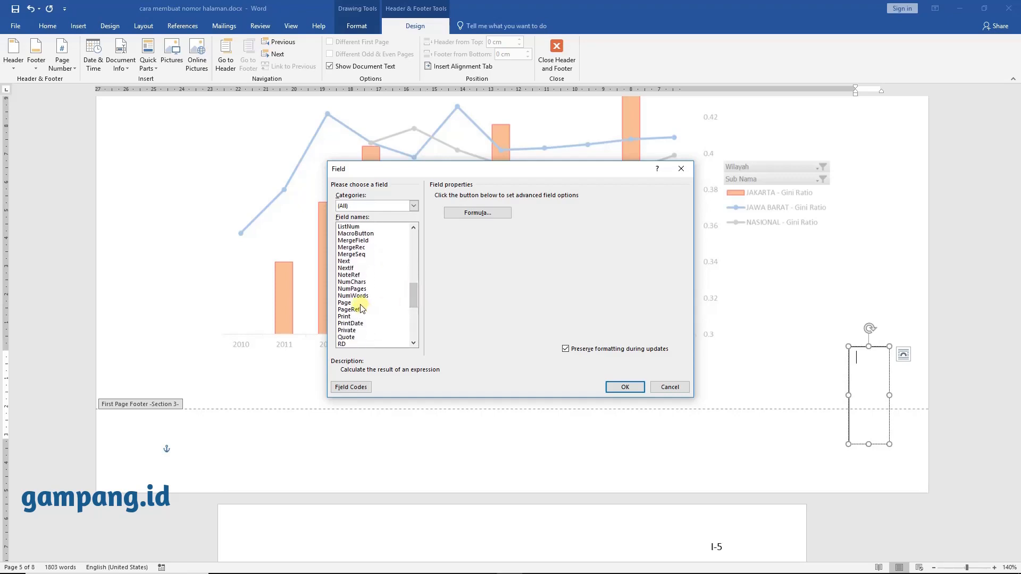
click(359, 303)
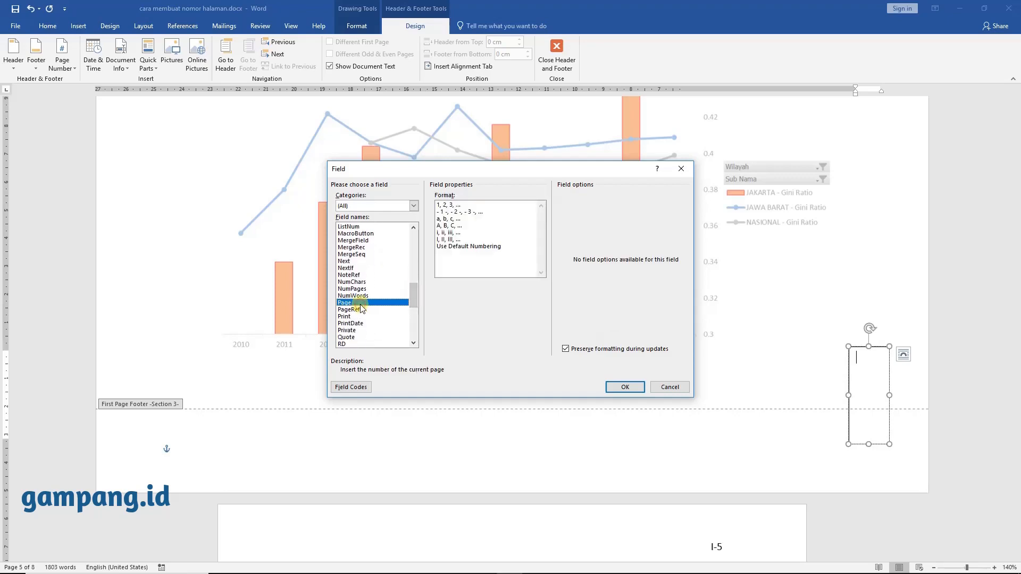
click(451, 205)
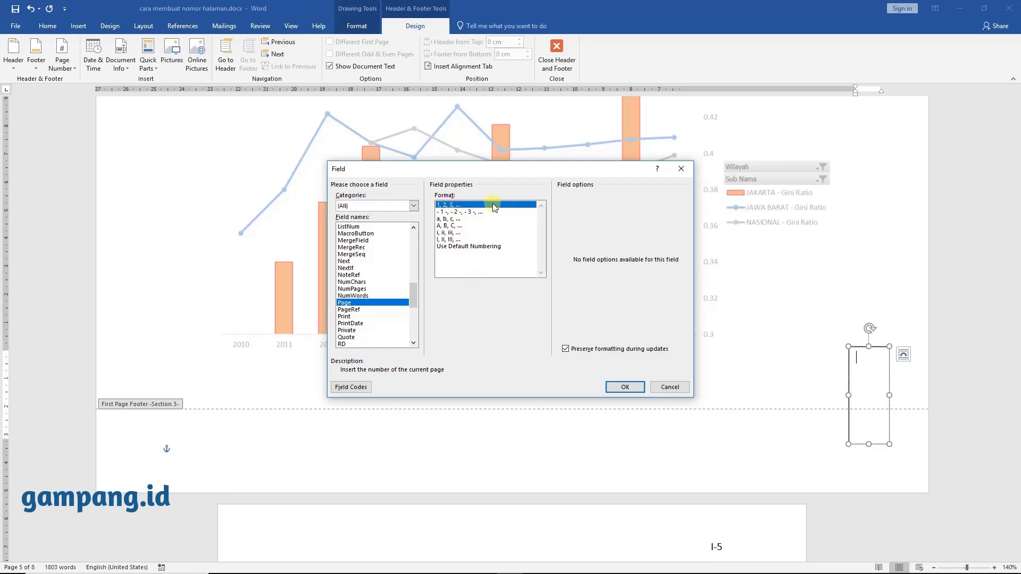
click(625, 388)
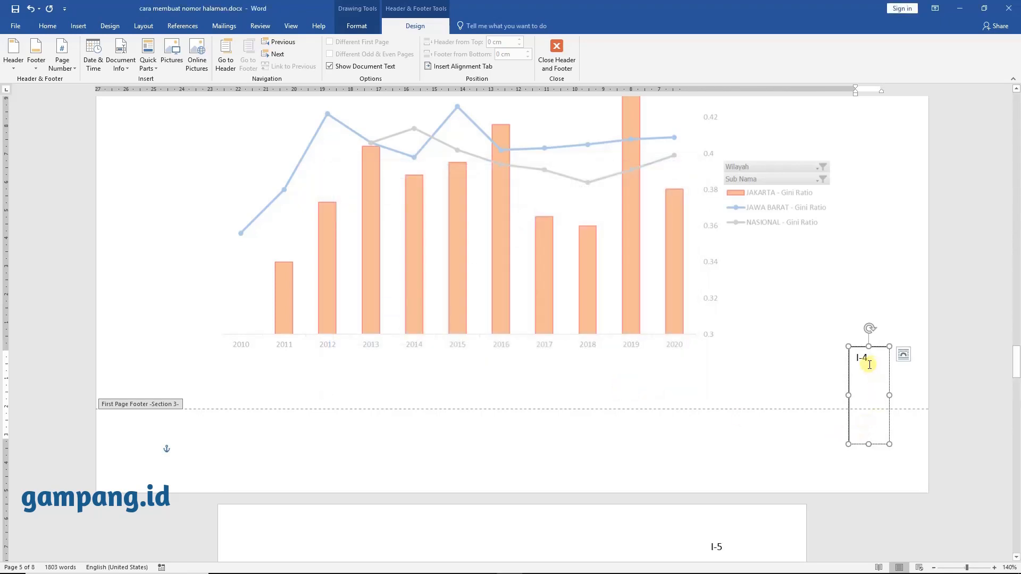
- Rotate all text in the footer text box by 90°
scroll(884, 384, up, 5)
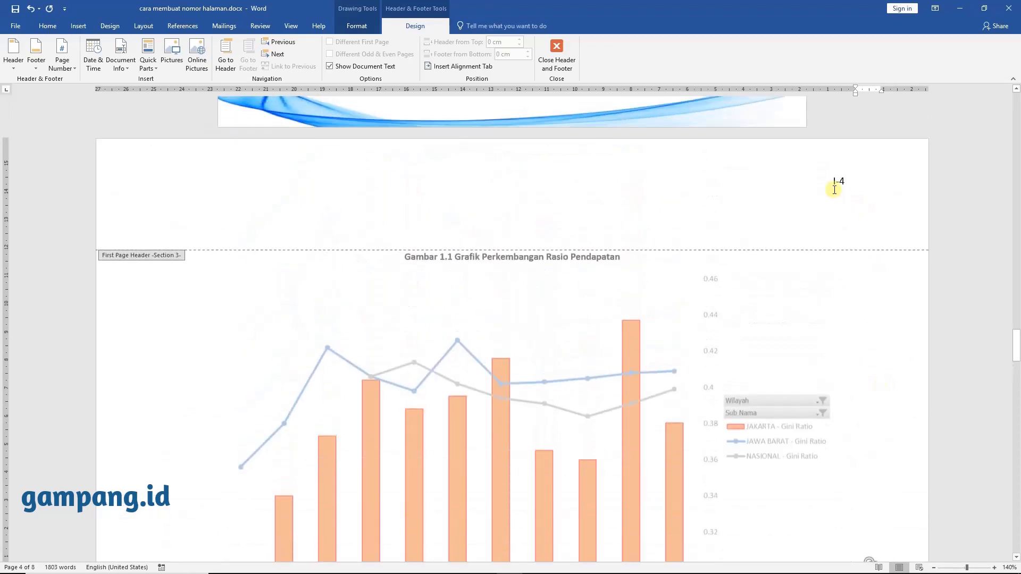
scroll(866, 367, down, 5)
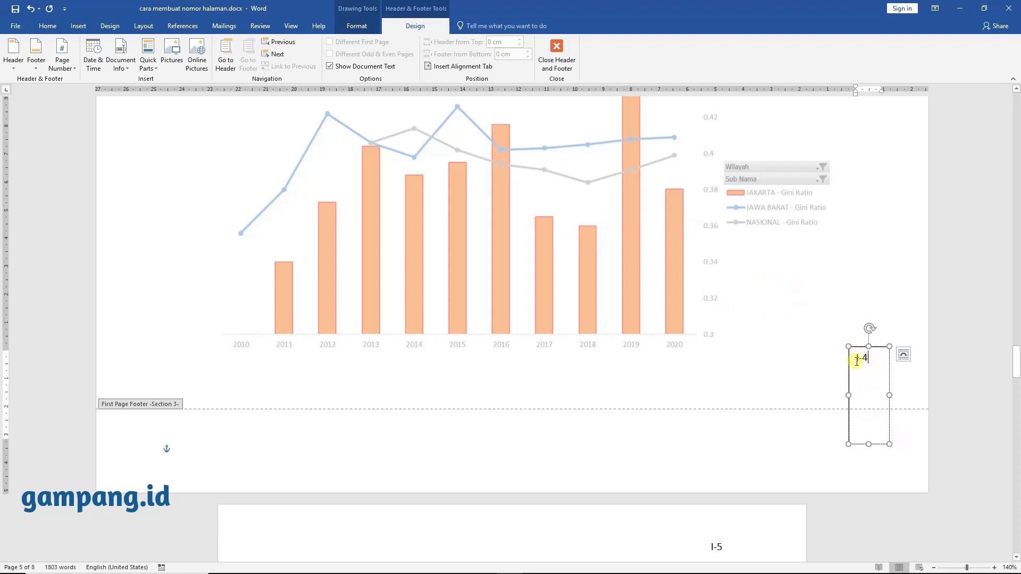
drag(872, 357, 856, 357)
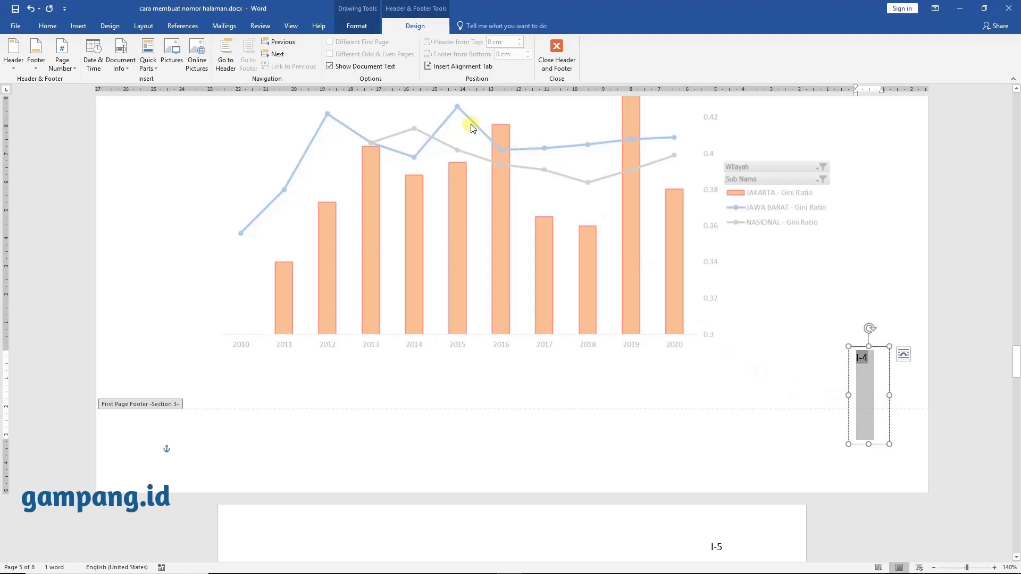
click(362, 27)
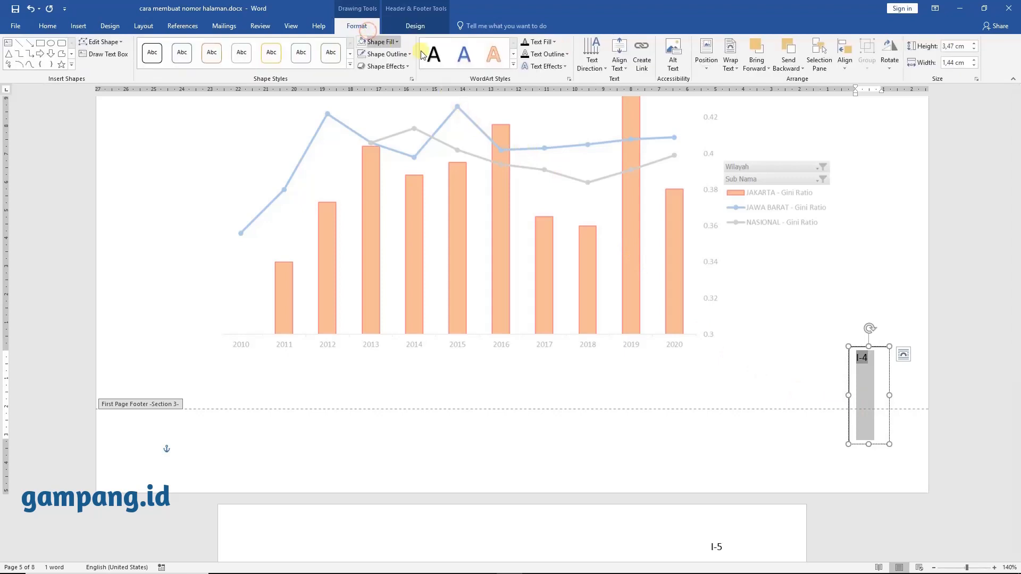
click(599, 72)
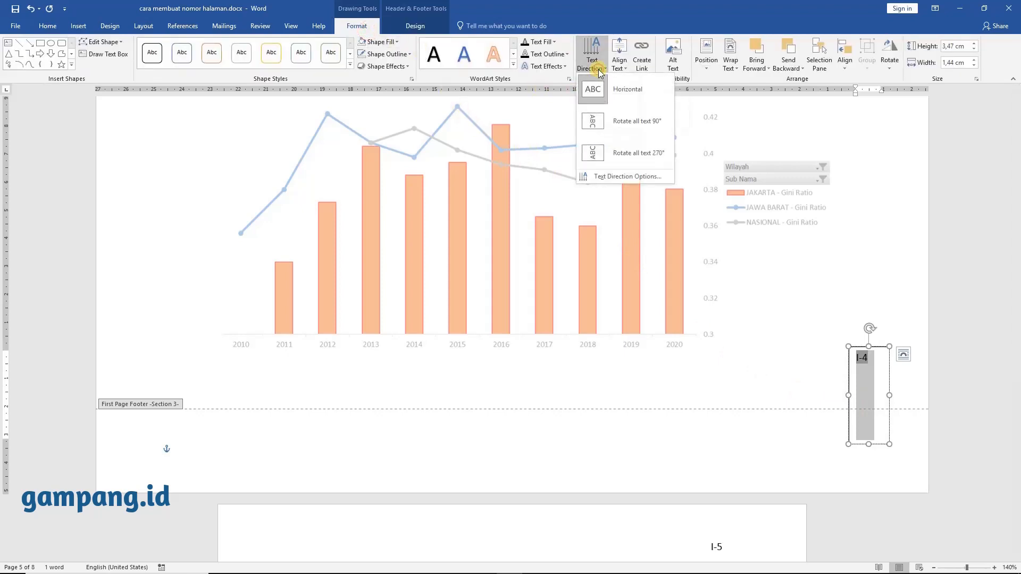
click(637, 128)
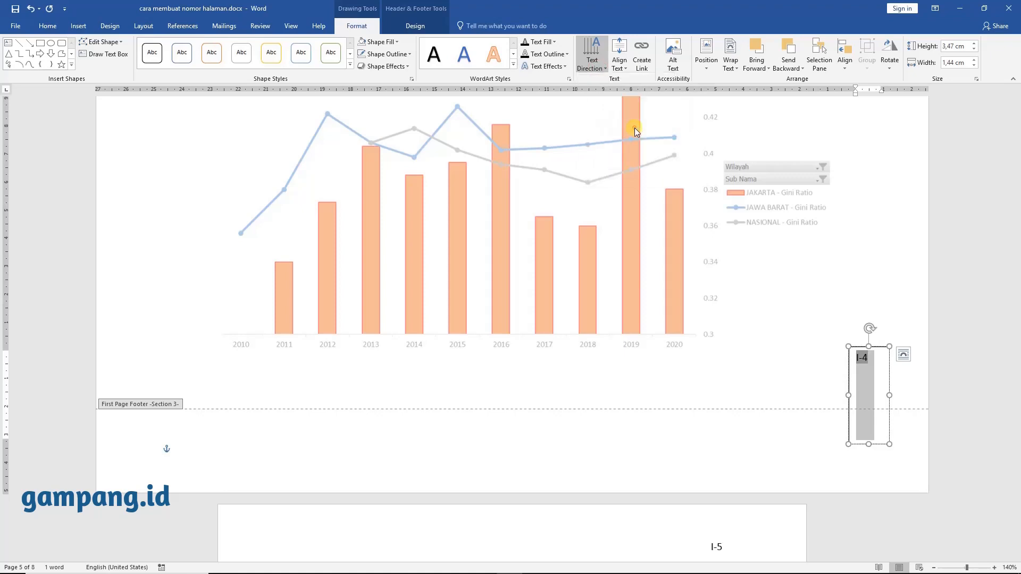
click(875, 394)
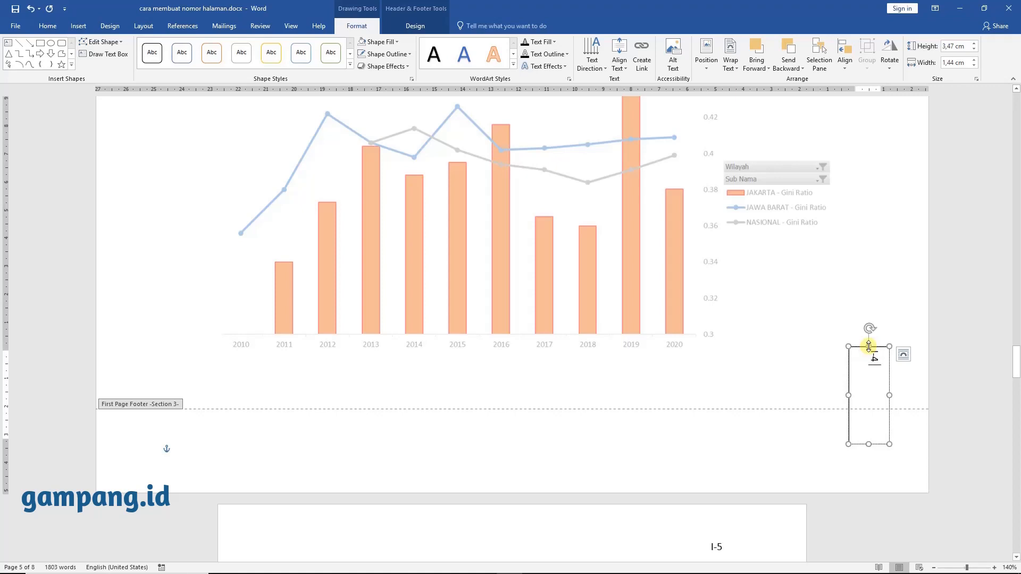
- Shorten the text box around the rotated page number to about 2 cm high
drag(869, 346, 857, 417)
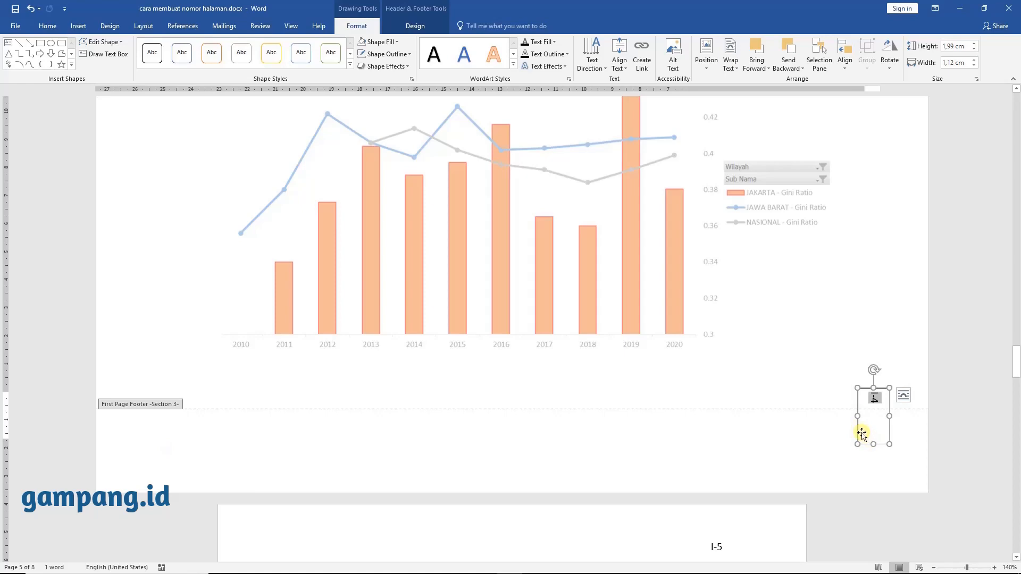
drag(857, 433, 851, 430)
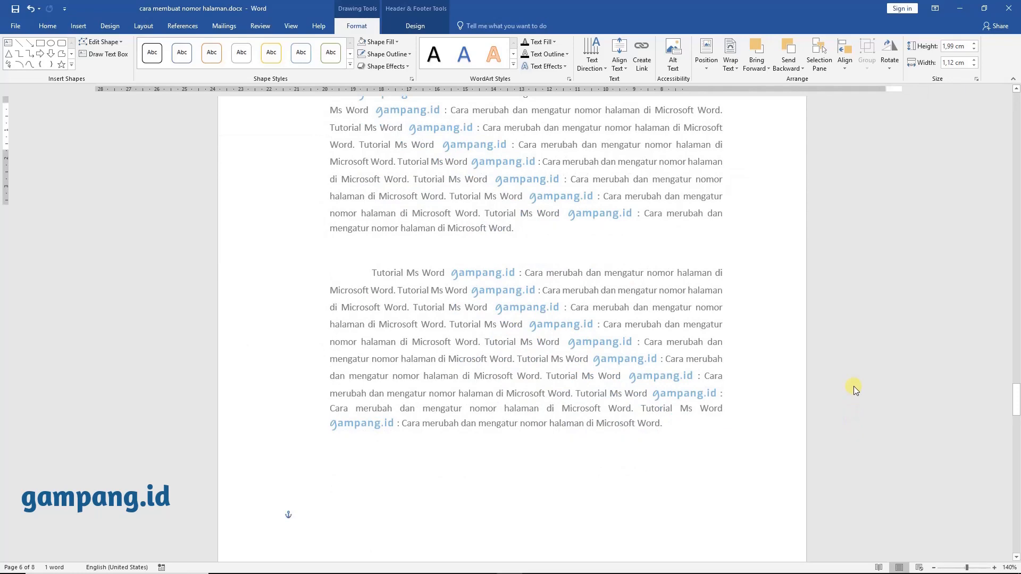
drag(853, 386, 853, 386)
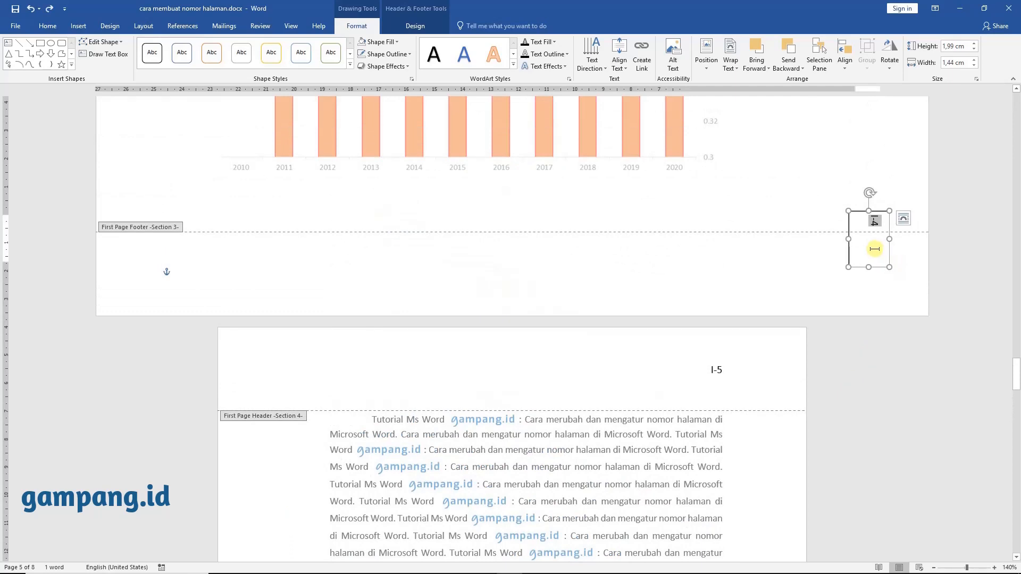
click(883, 253)
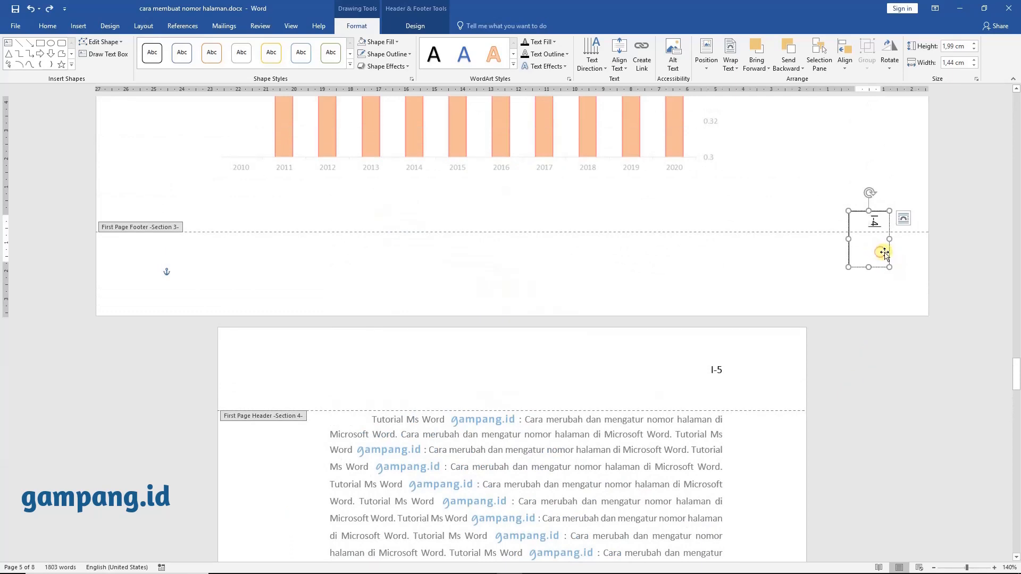
- Remove the outline of the text box holding the rotated page number
click(888, 253)
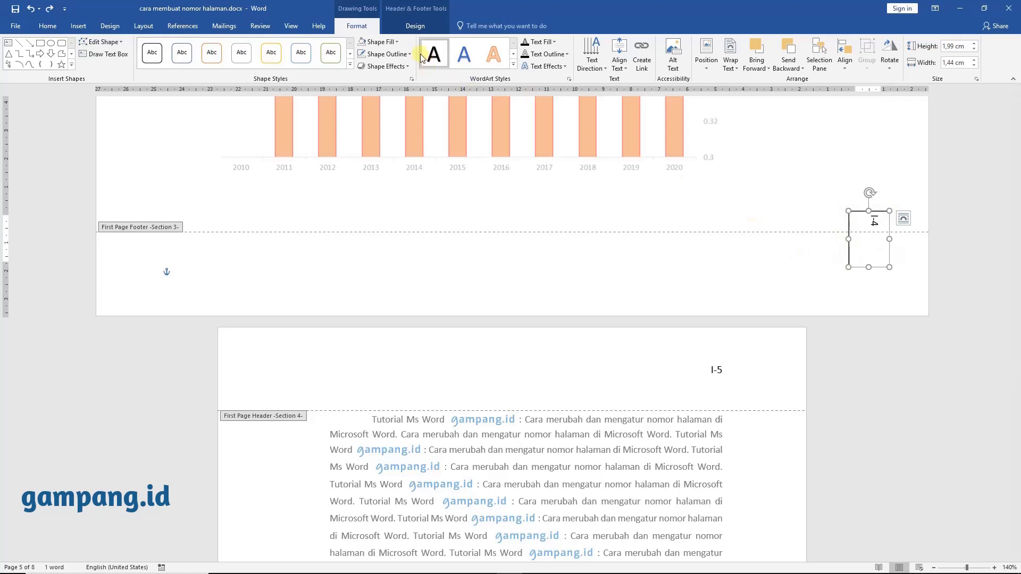
click(387, 53)
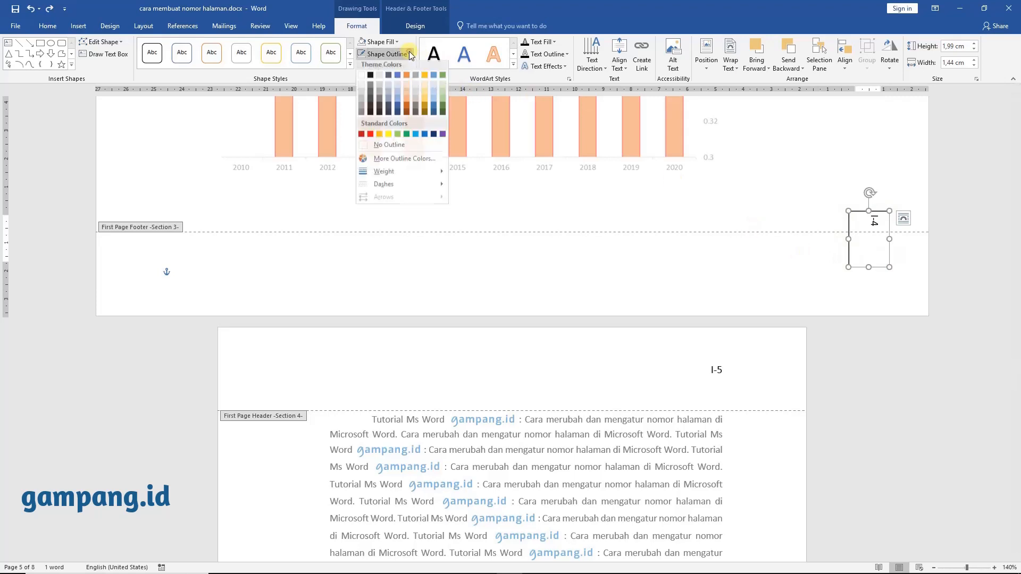
click(384, 147)
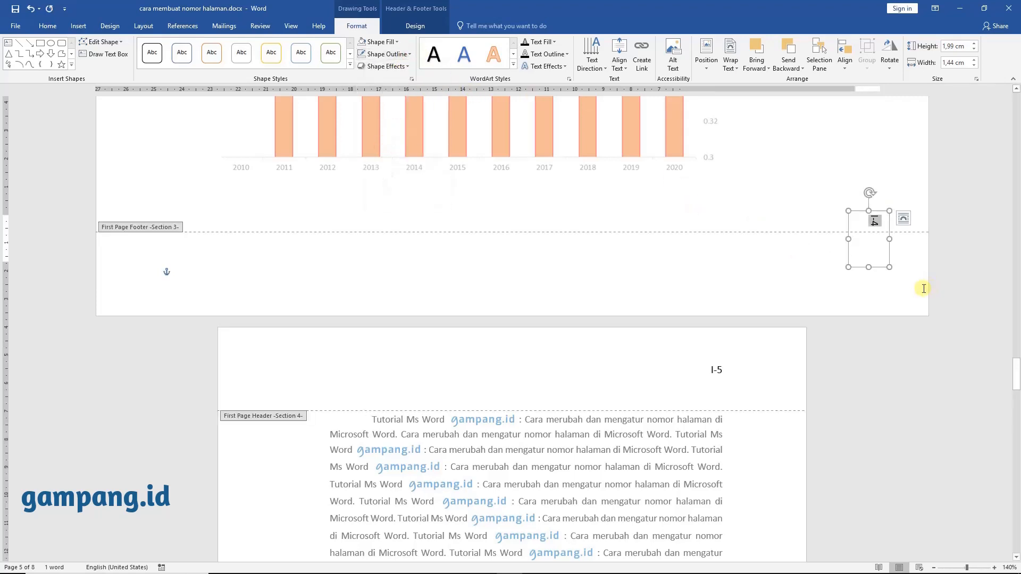
- Set the page number text box's wrapping to Behind Text and deselect the box
right_click(889, 259)
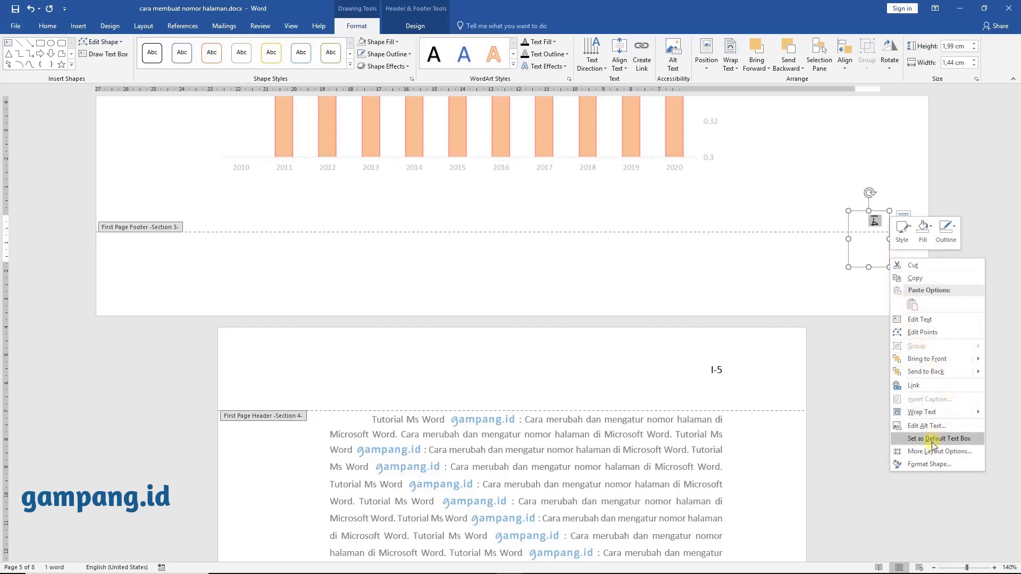
mouse_move(920, 418)
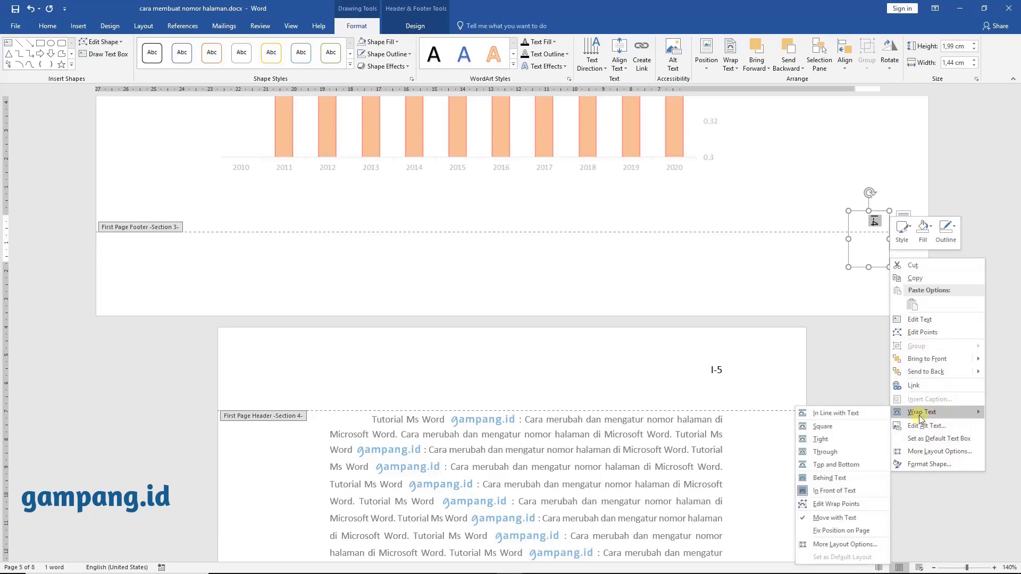
click(846, 479)
click(847, 479)
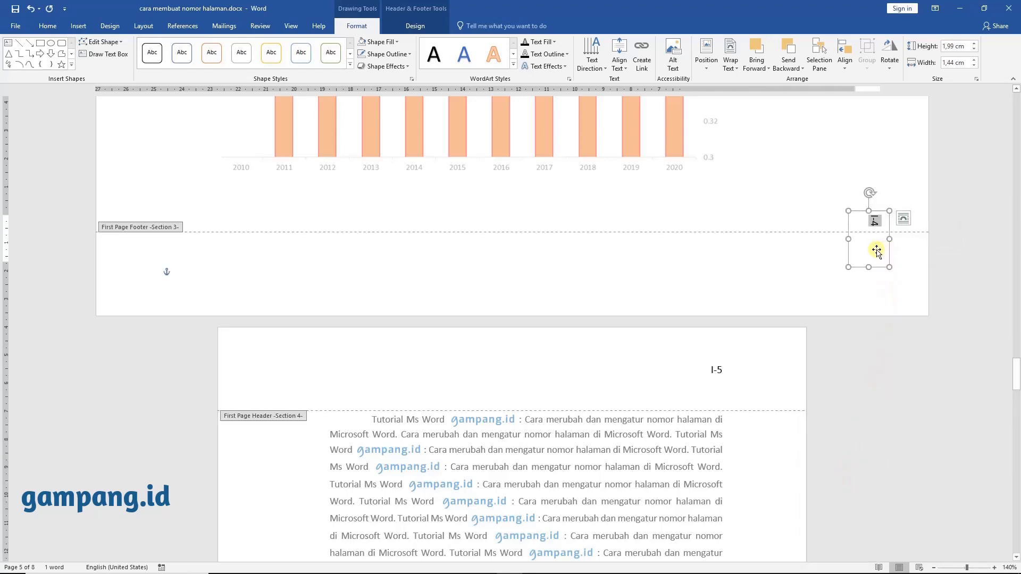
click(738, 268)
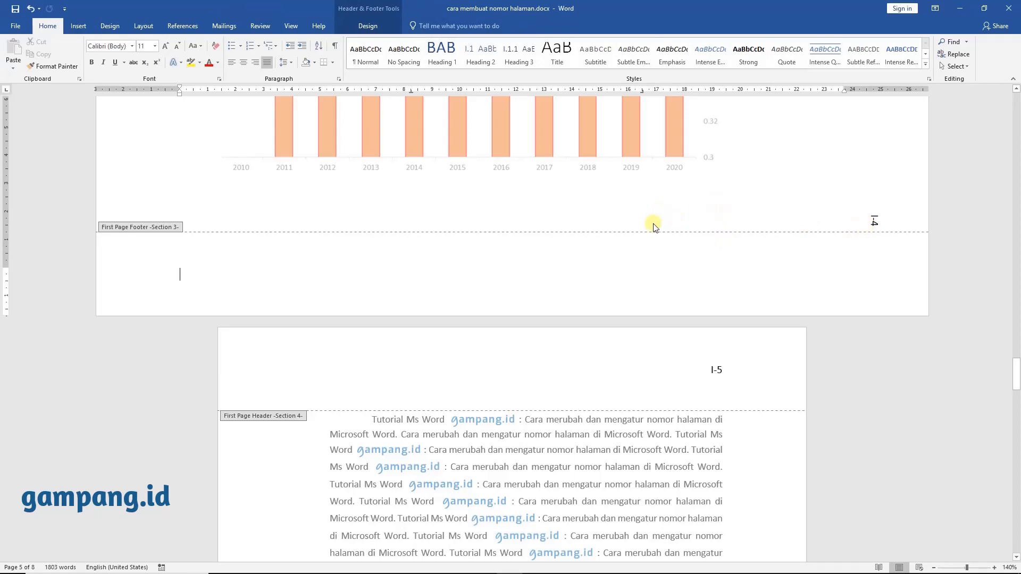
- Close the footer and compare the rotated page number with the header number on the landscape chart page
scroll(654, 227, up, 5)
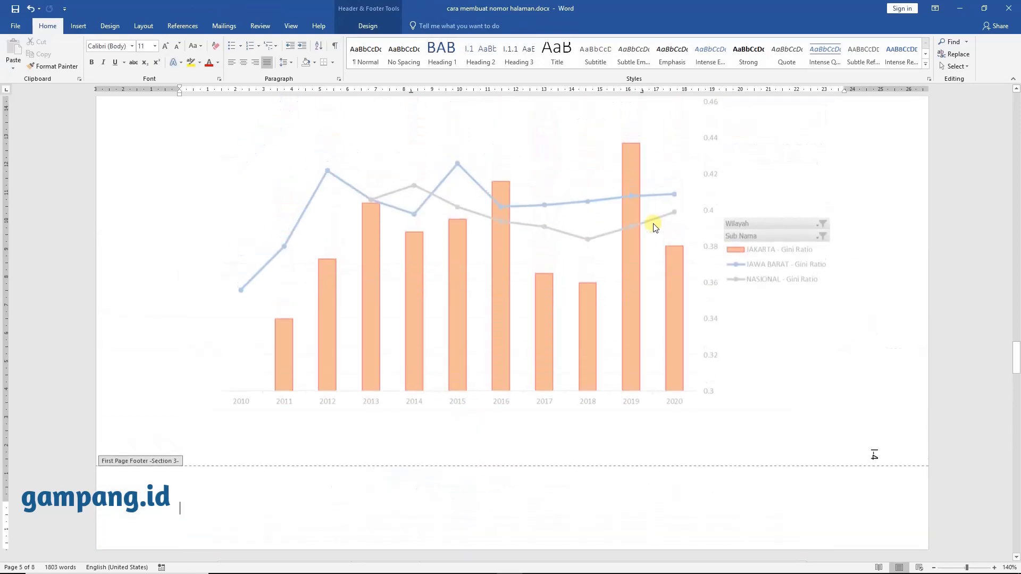
double_click(578, 432)
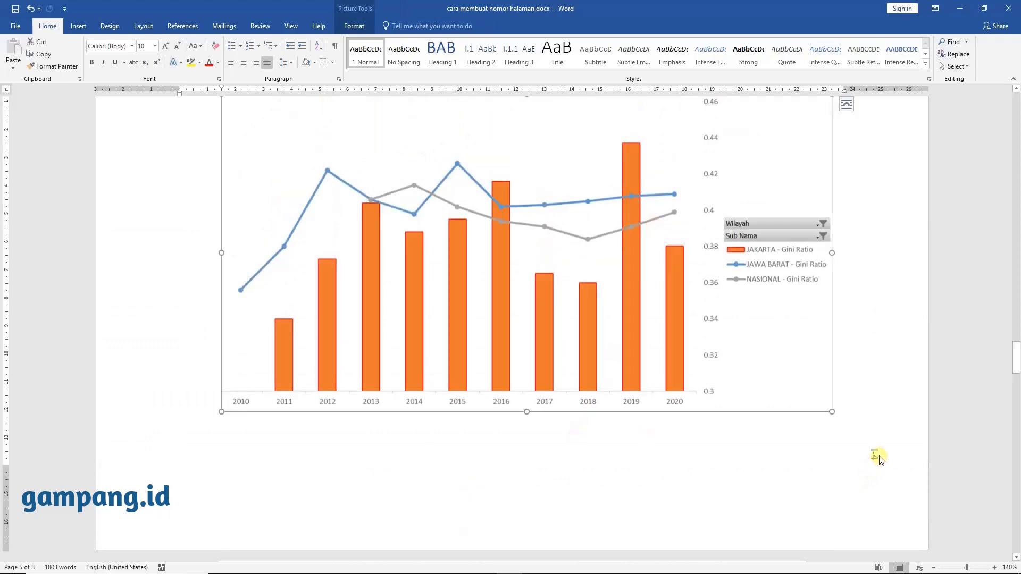
scroll(878, 458, up, 5)
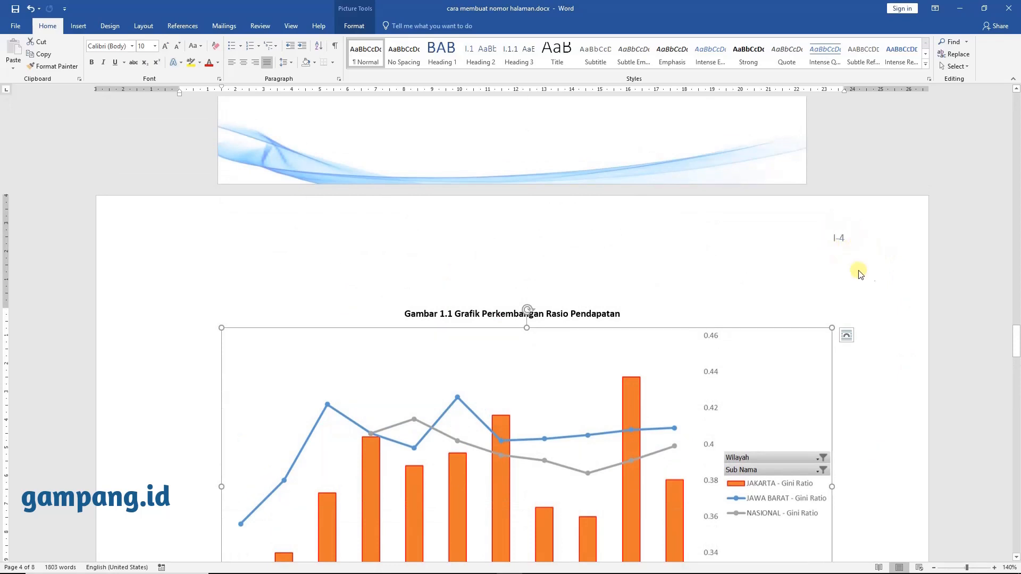
ctrl+scroll(910, 305, down, 4)
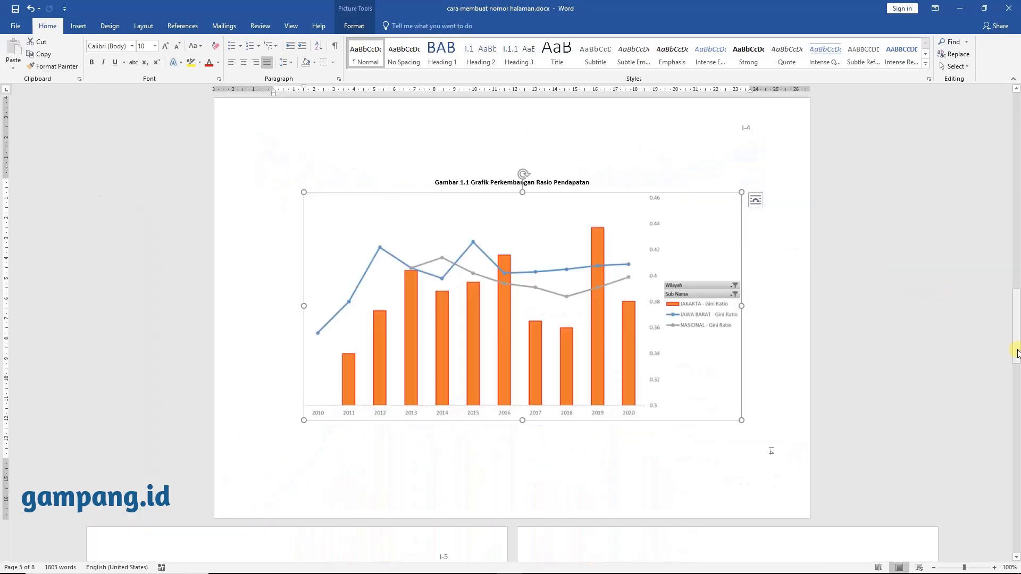
drag(1016, 348, 1016, 350)
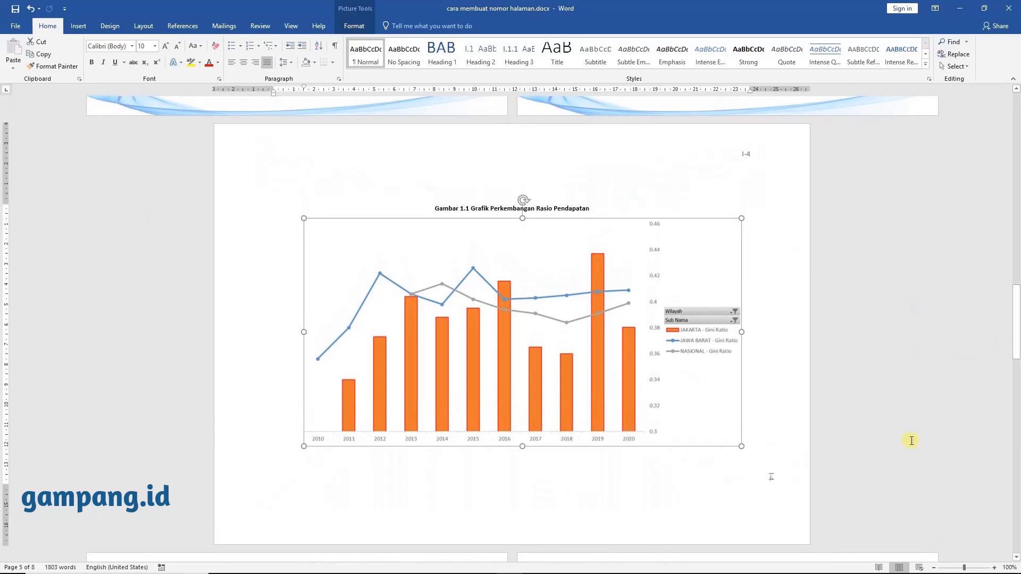